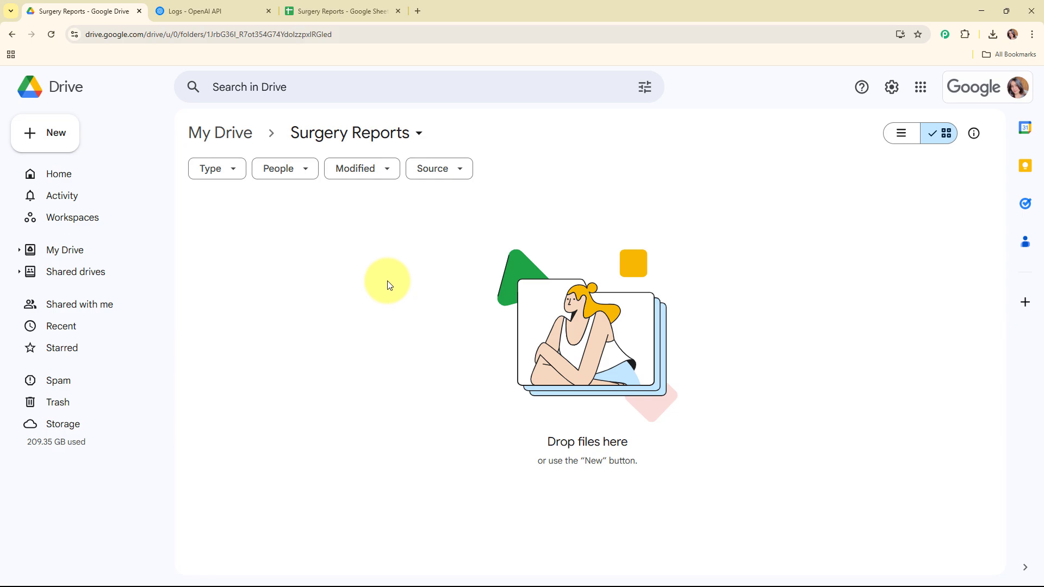
- Switch to the Surgery Reports spreadsheet in Google Sheets and set its zoom to 125%
click(207, 8)
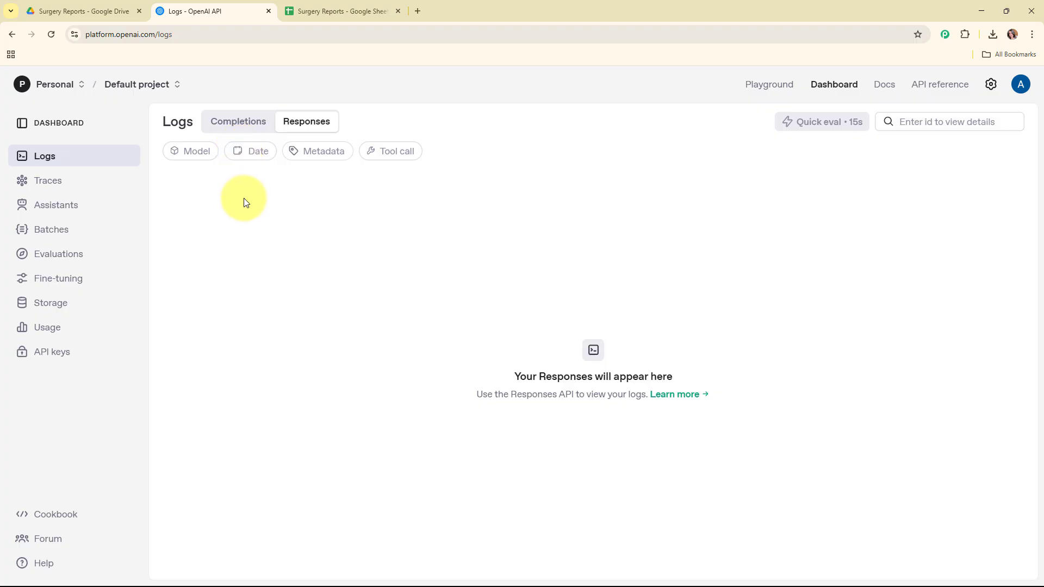
click(340, 9)
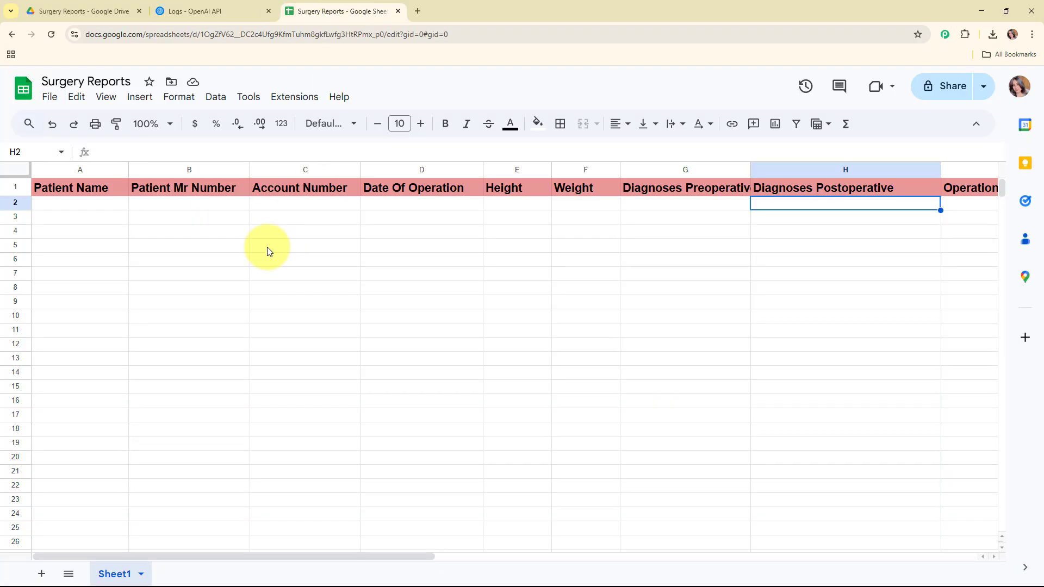
click(158, 124)
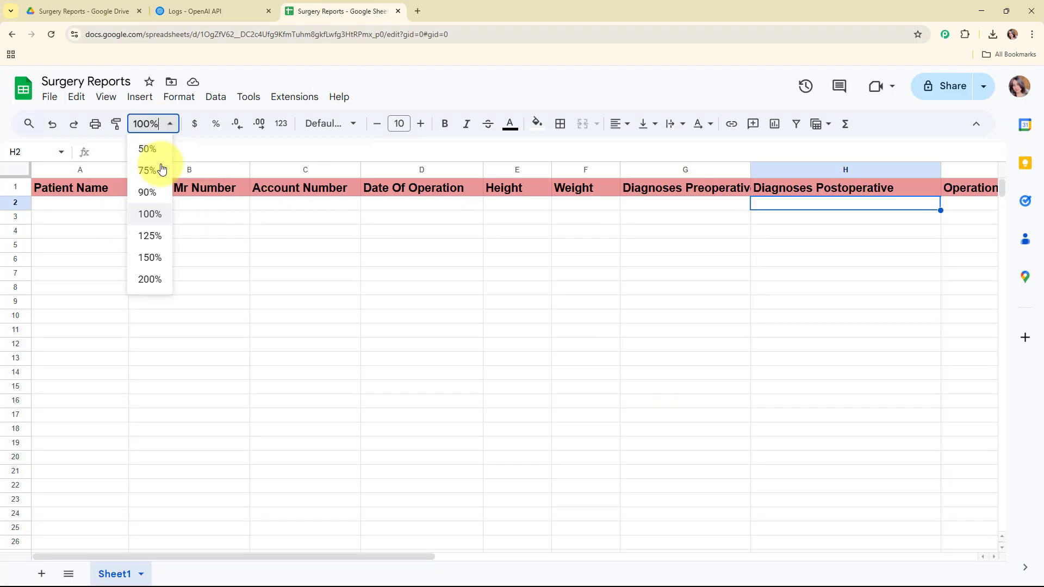
click(150, 235)
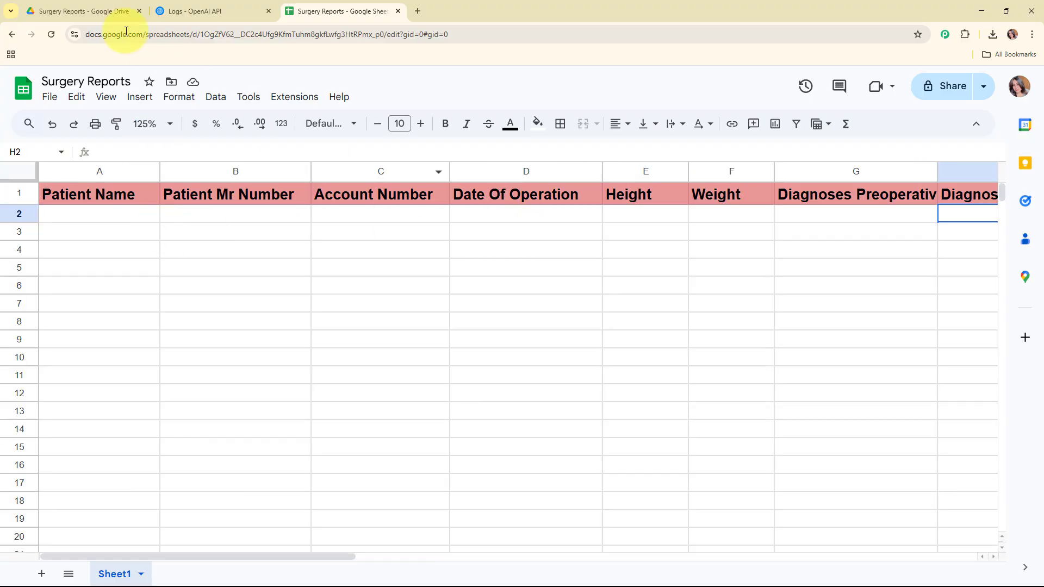
click(70, 11)
click(226, 6)
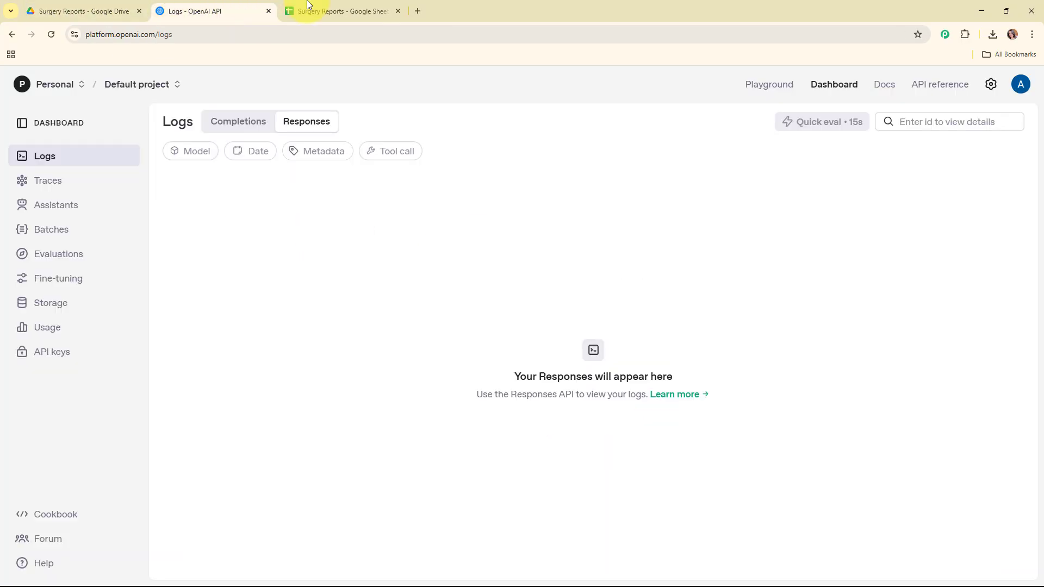
click(305, 8)
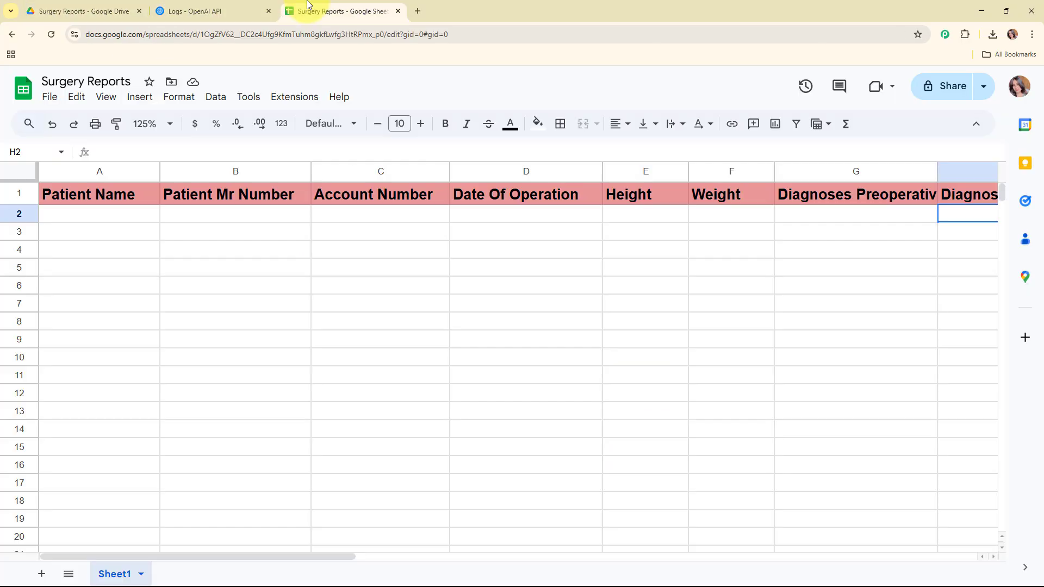
- Open pabbly.com/connect in a new browser tab and sign in to the Pabbly account
click(417, 11)
text(pa)
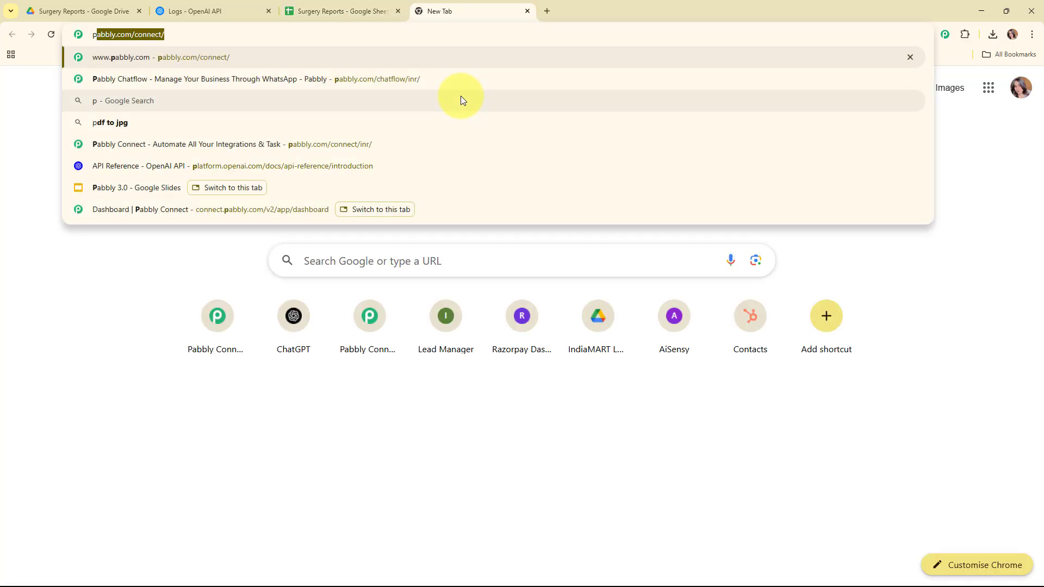
text(bb)
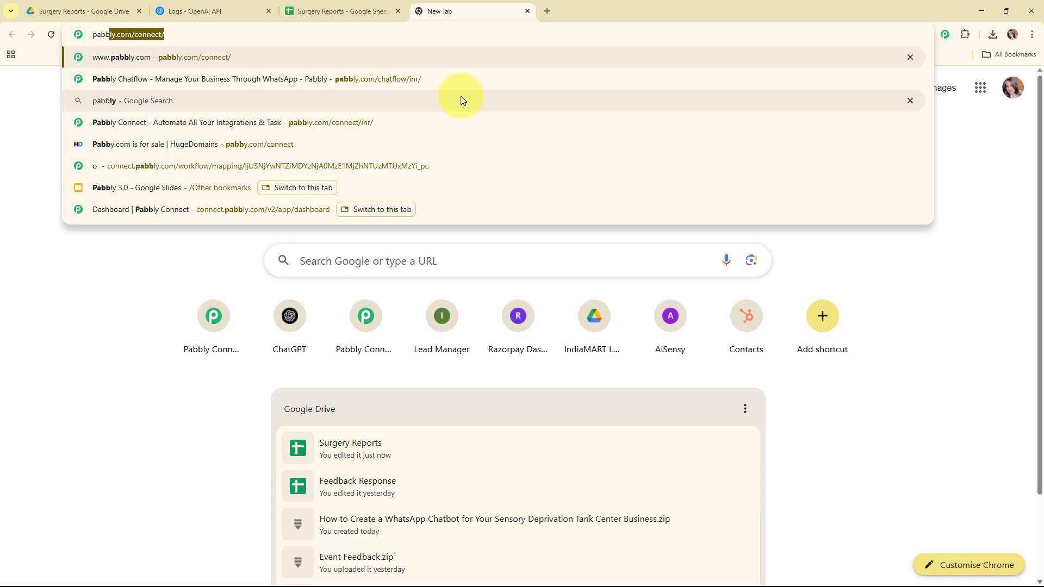
key(Return)
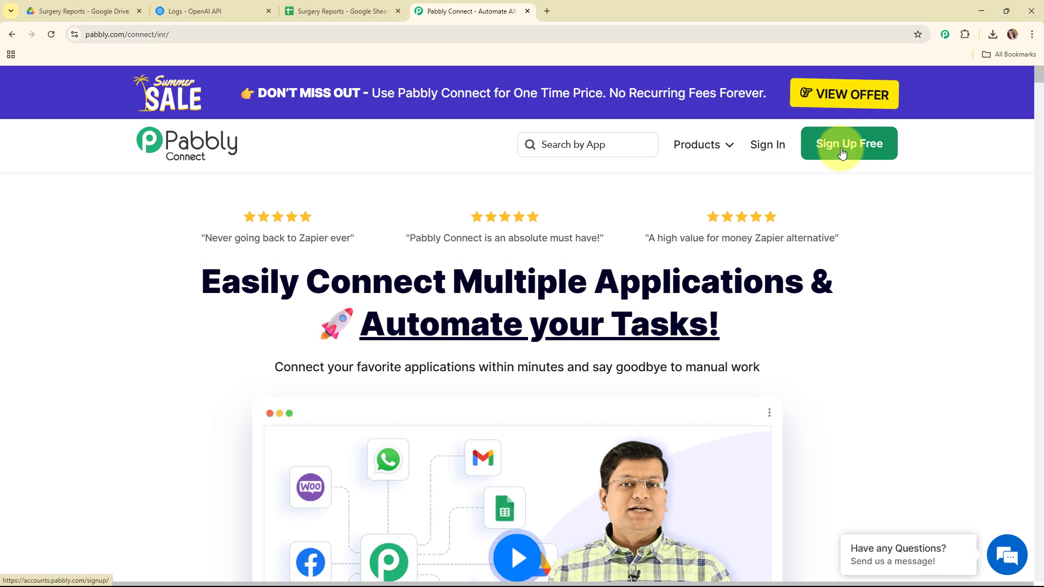
click(778, 151)
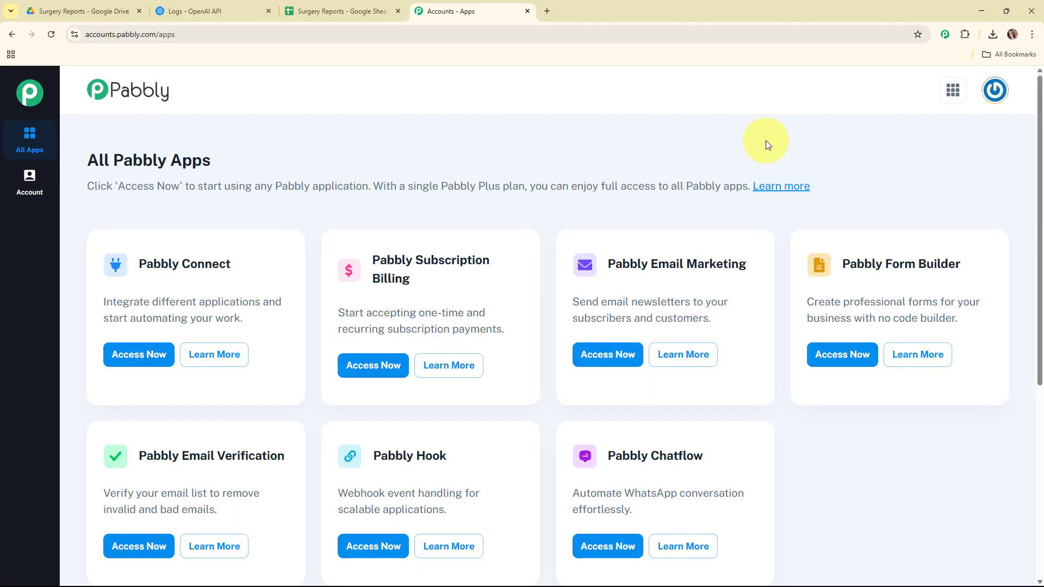
- Access Pabbly Connect from the list of all Pabbly apps
drag(81, 160, 292, 177)
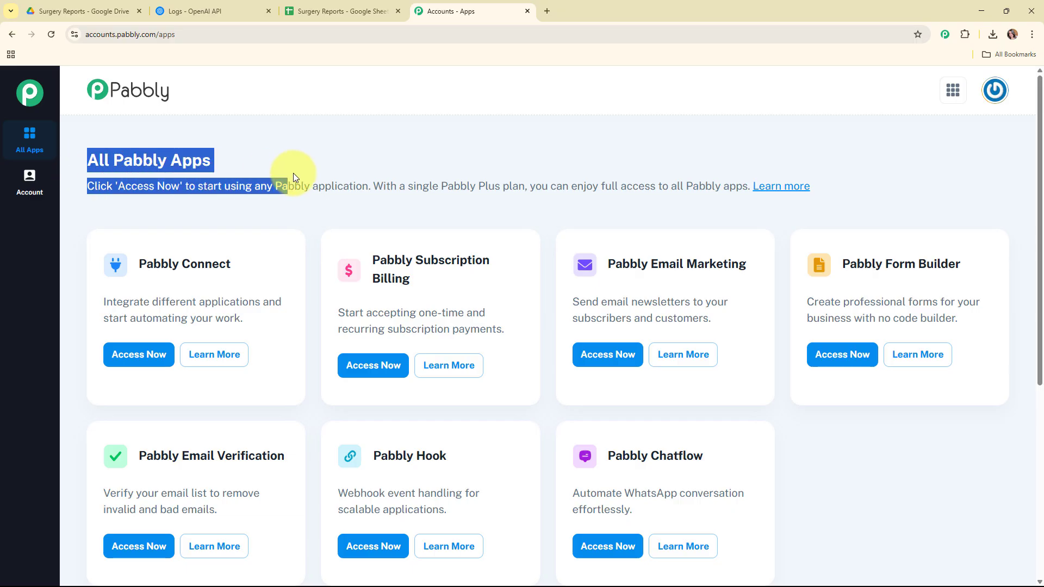
click(525, 148)
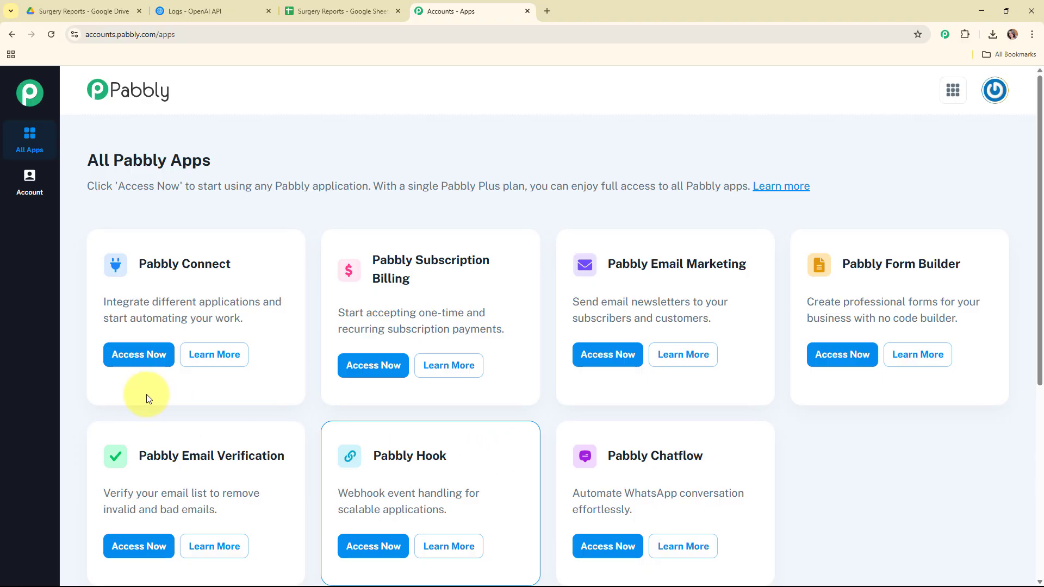
click(138, 357)
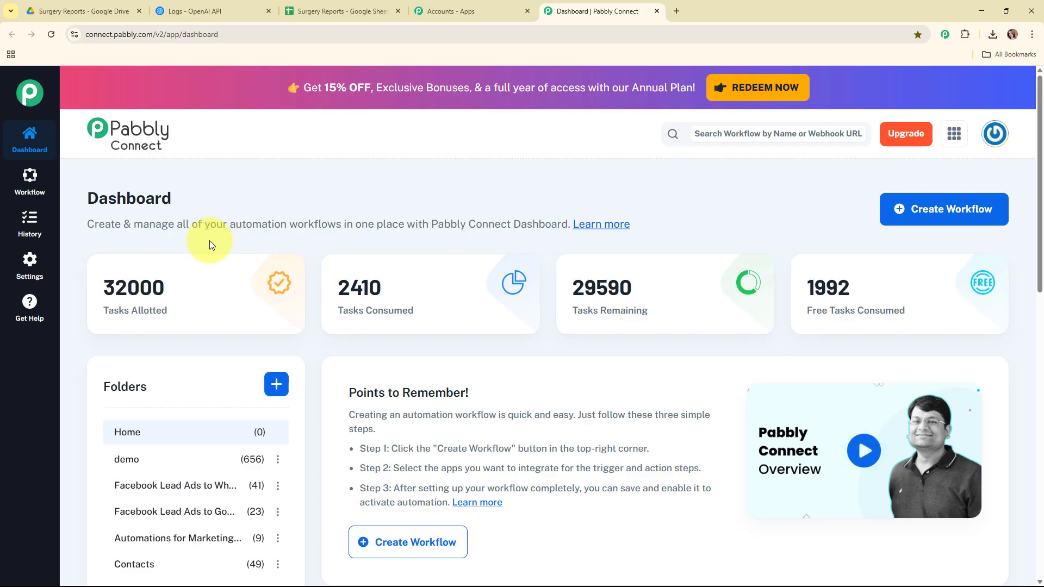
- Start a new workflow named "Use AI to Extract Surgery Reports From PDFs to Google Sheets"
click(902, 220)
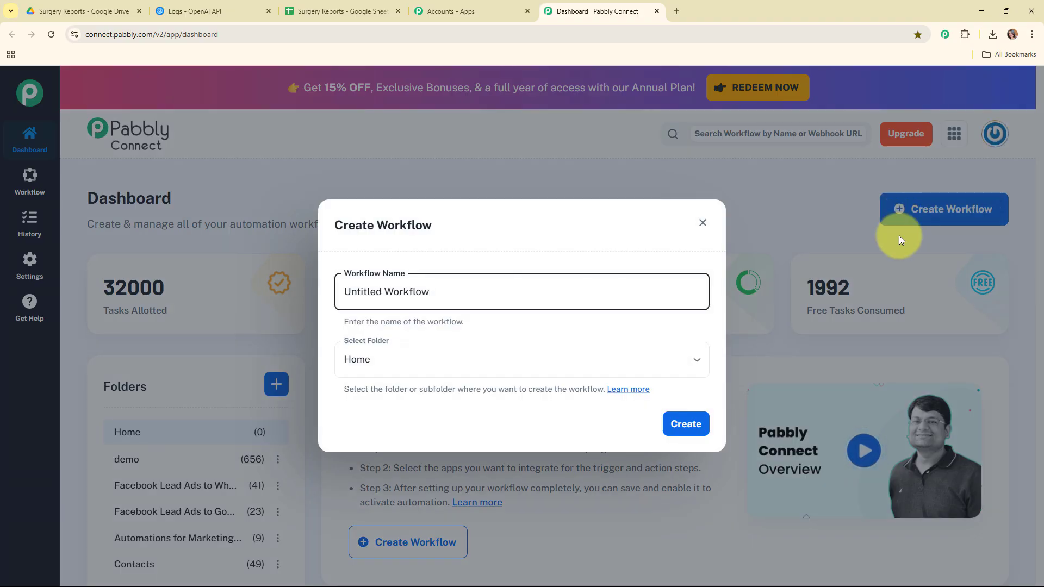
drag(433, 291, 332, 286)
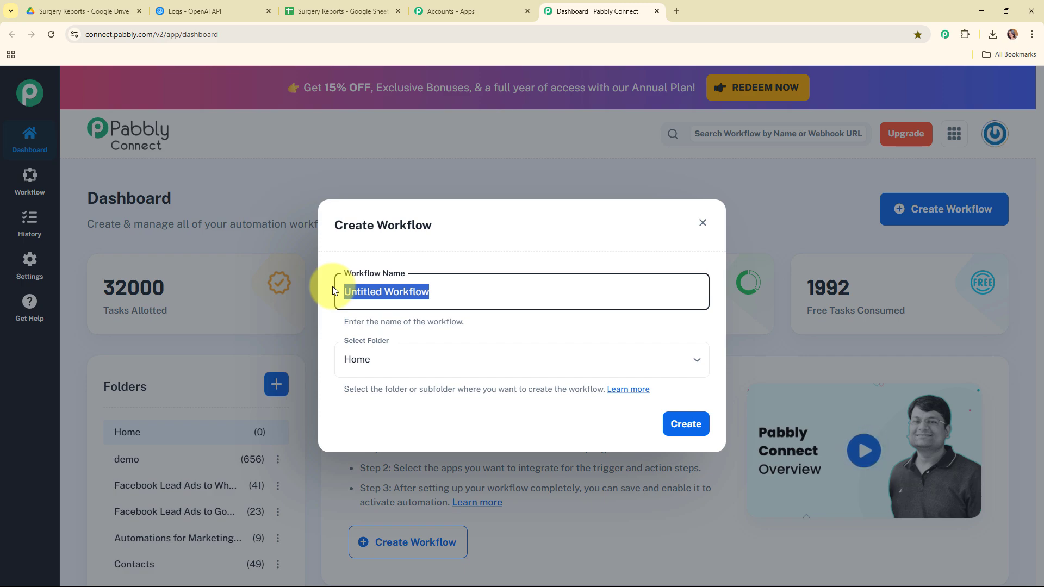
text(Use AI to Extract Surgery Reports From PDFs to Google Sheets)
drag(342, 292, 749, 291)
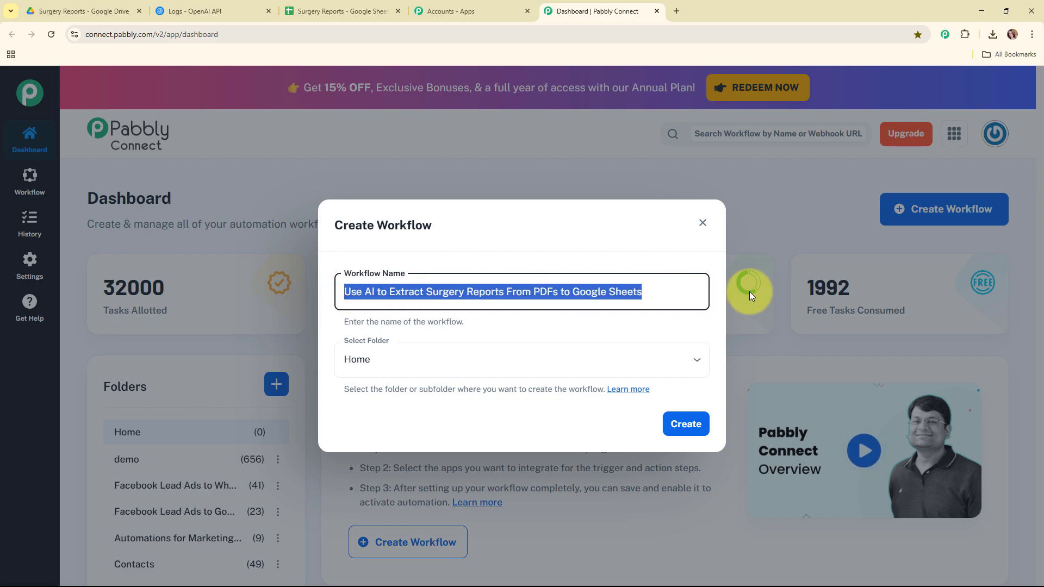
click(648, 330)
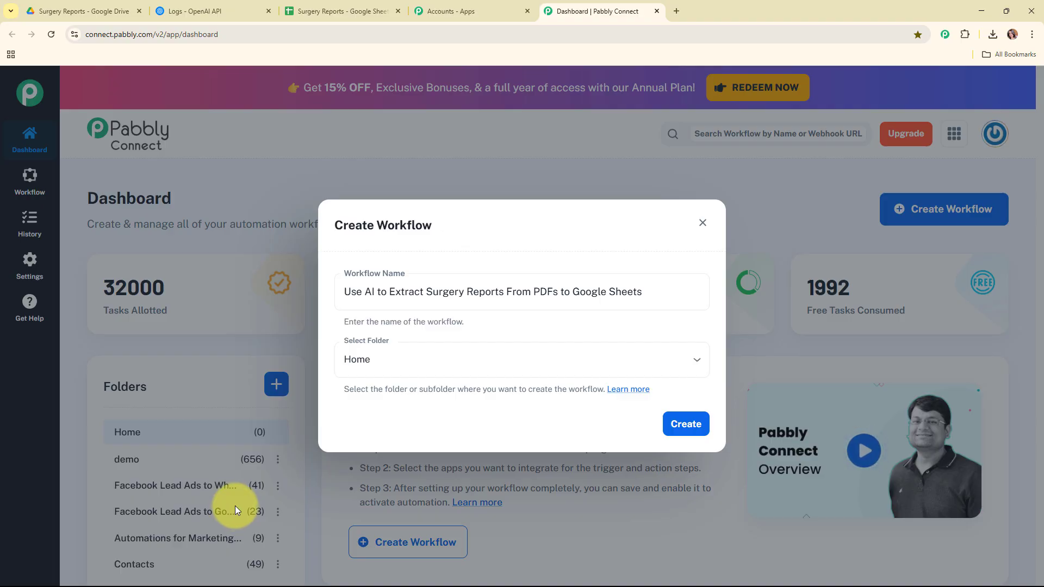
- Choose Automations as the folder for the new workflow
click(379, 358)
scroll(442, 310, down, 1)
click(441, 325)
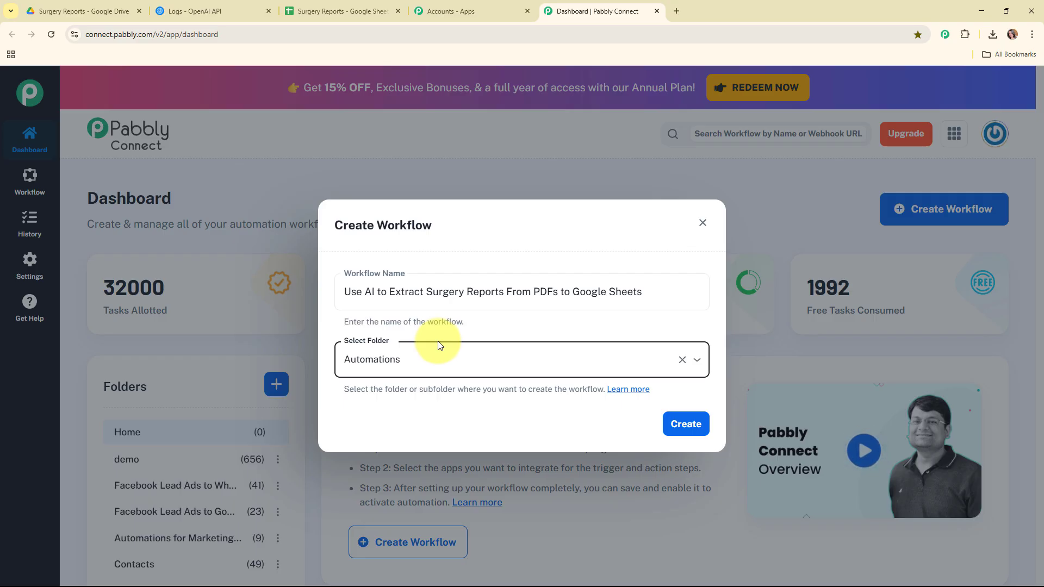
- Look through the Pabbly help article on folders and close it again
click(629, 389)
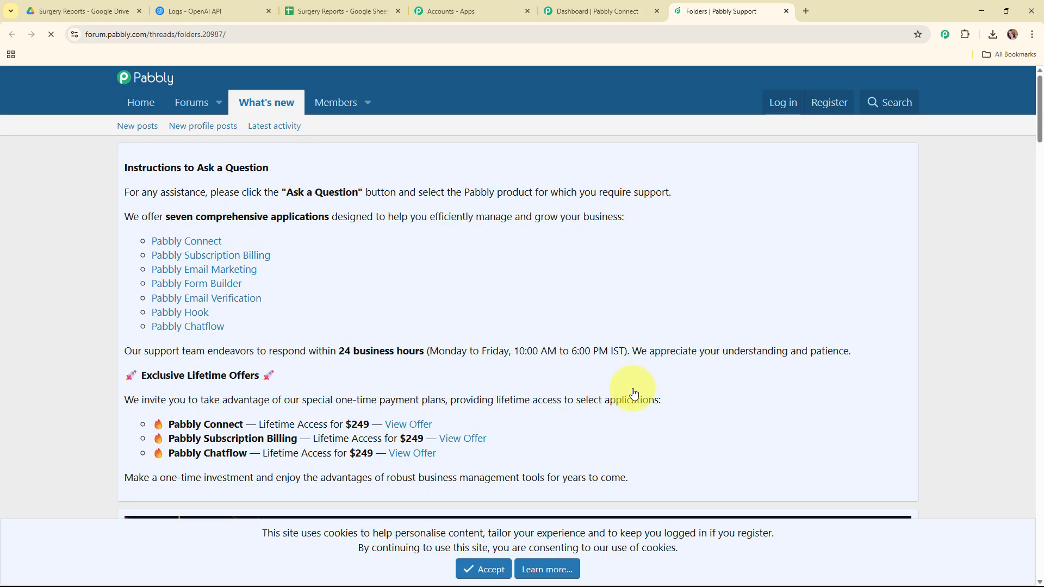
scroll(633, 392, down, 10)
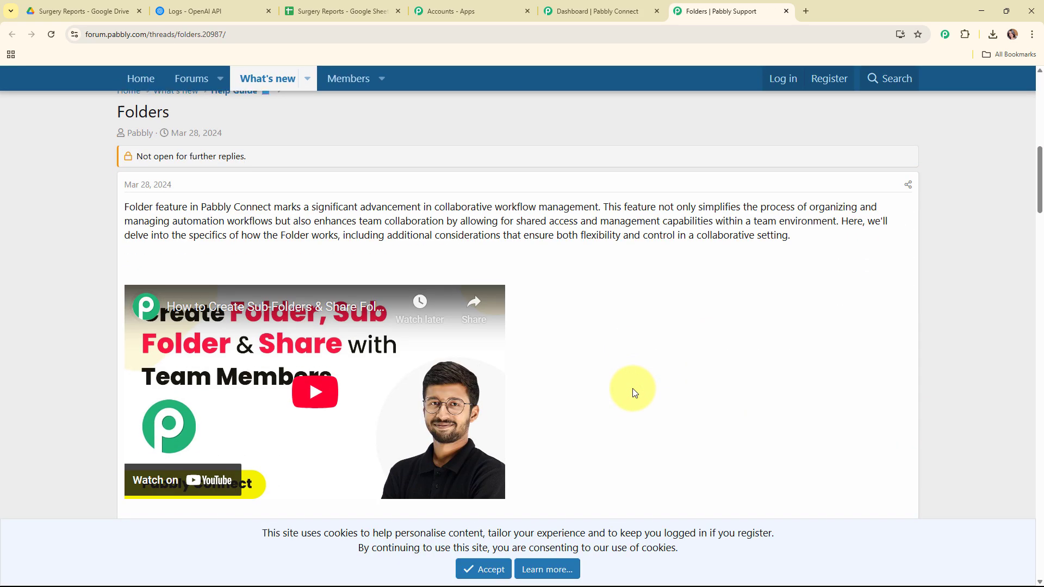
scroll(631, 388, down, 15)
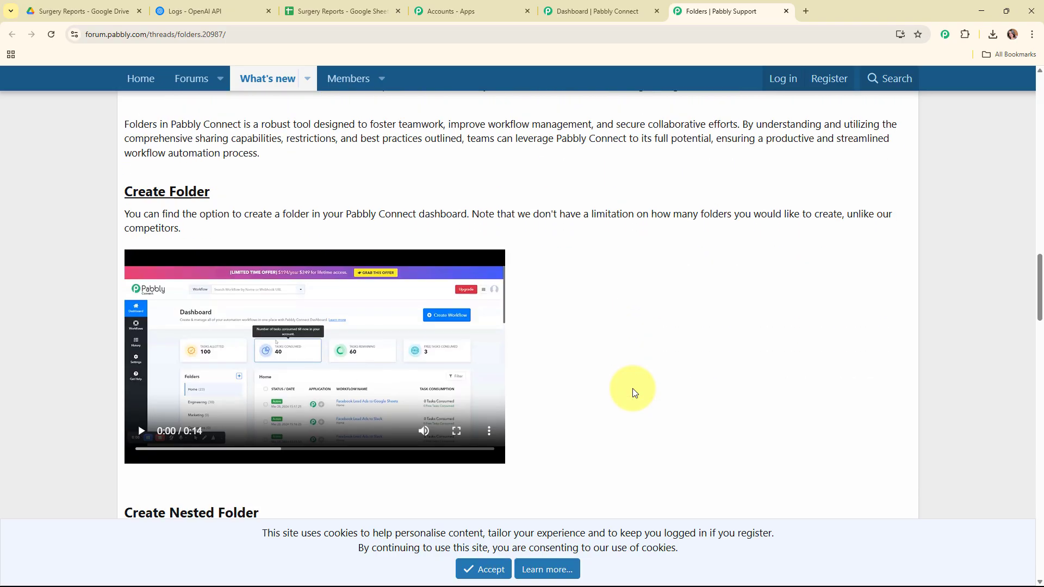
scroll(633, 389, down, 5)
scroll(632, 389, up, 7)
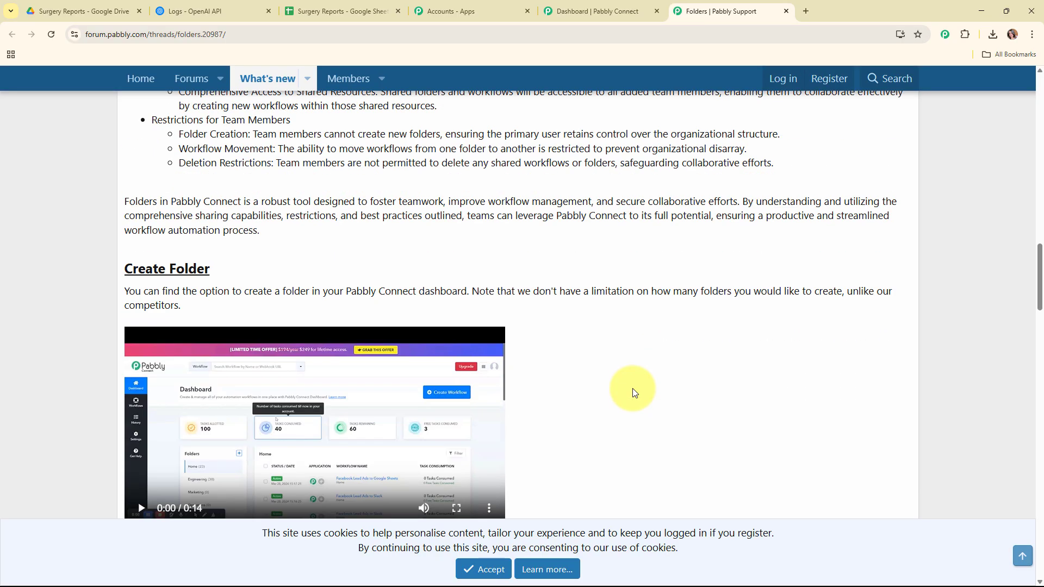
click(787, 11)
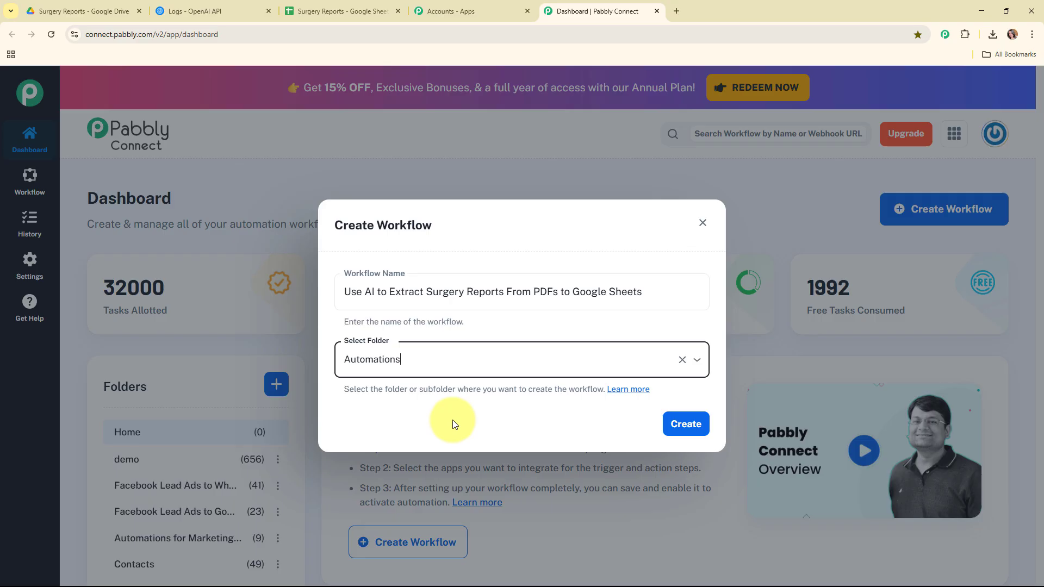
- Create the workflow, collapse its trigger step to view the trigger and action overview, and expand the trigger again
click(690, 429)
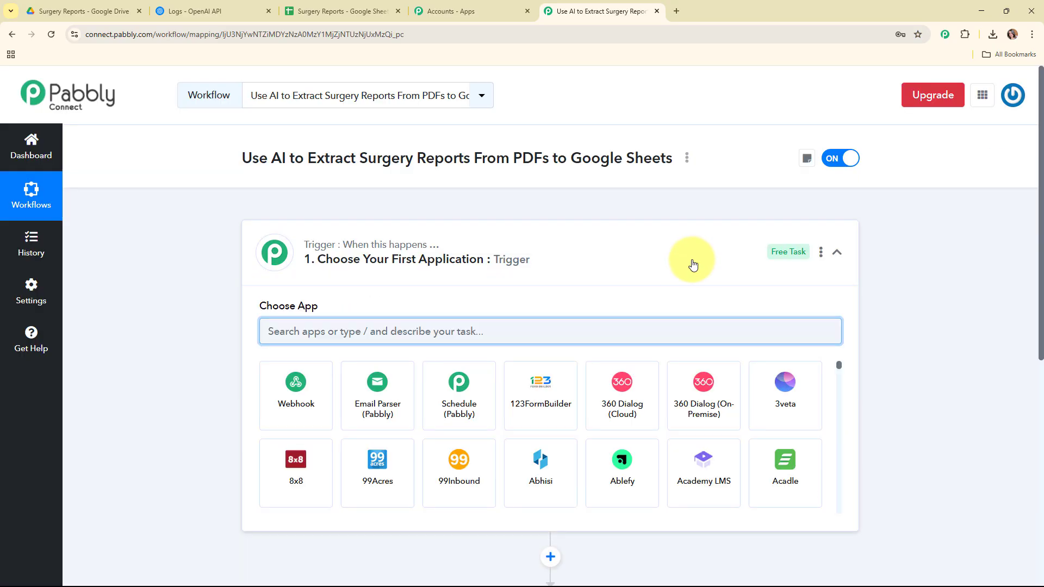
click(692, 263)
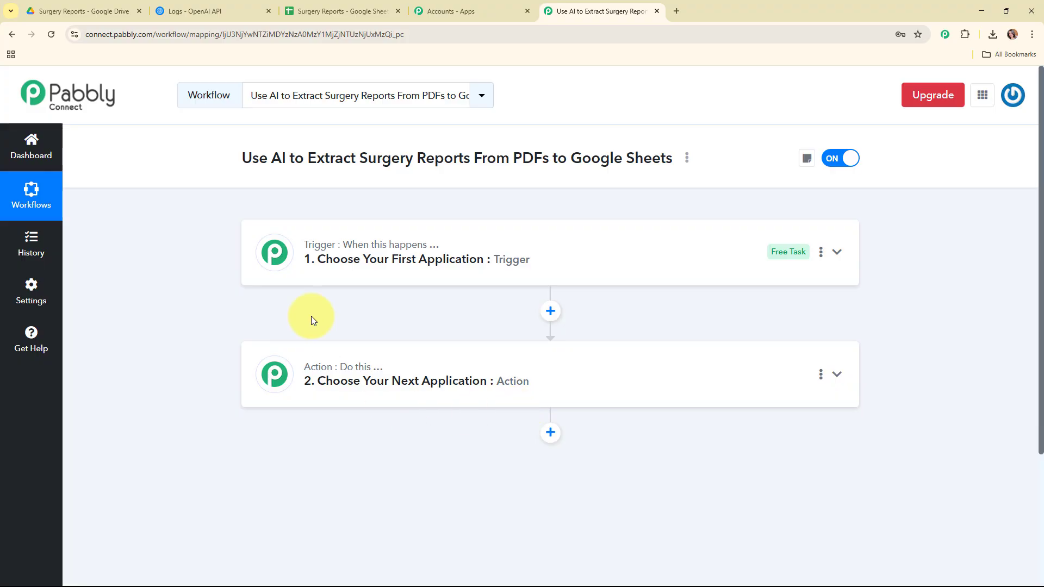
click(659, 251)
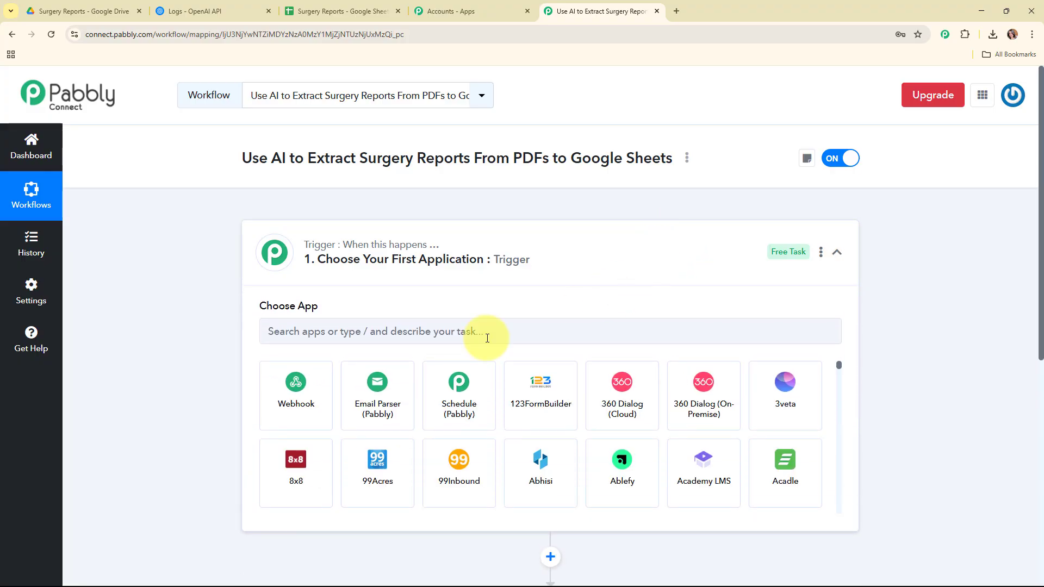
- Set the trigger app to Google Drive with the trigger event New File in Specific Folder
click(325, 335)
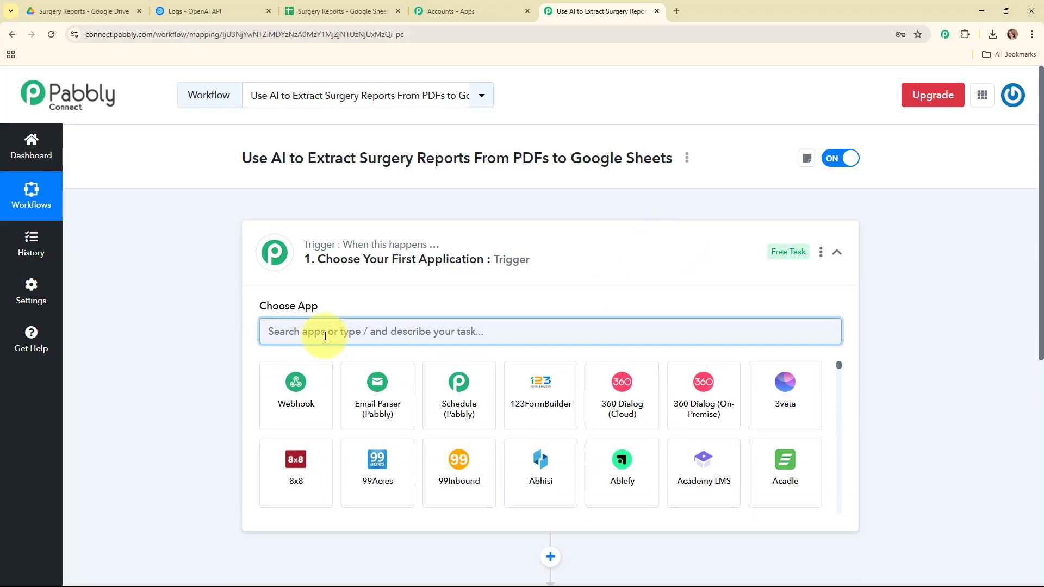
text(dri)
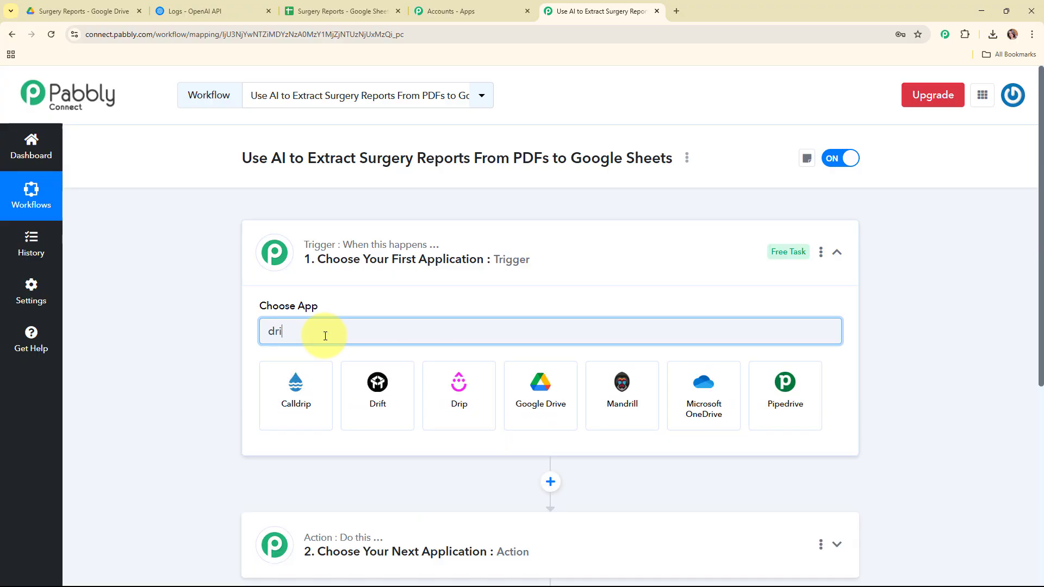
click(566, 406)
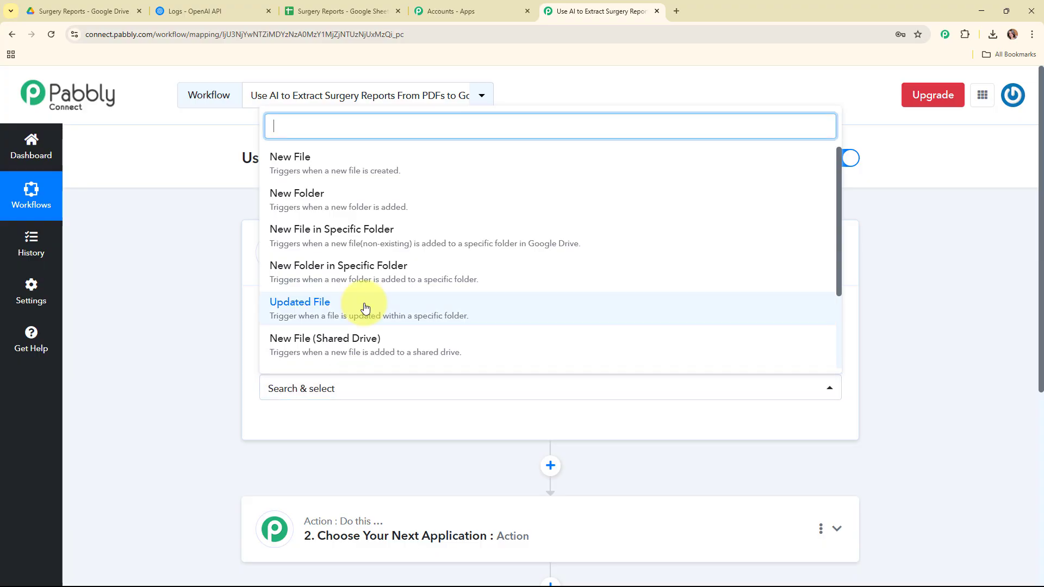
scroll(372, 308, down, 3)
click(383, 188)
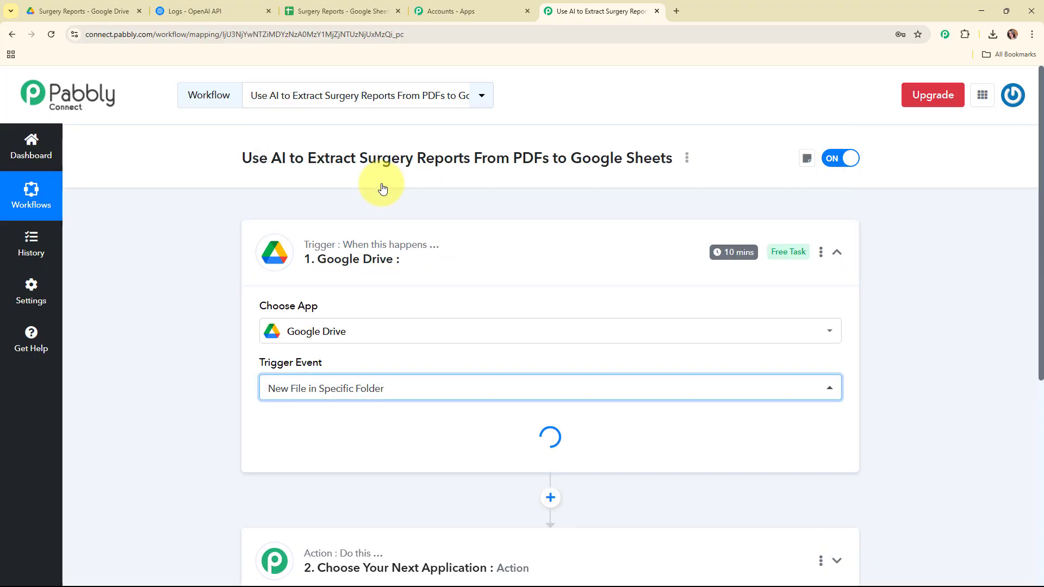
- Connect the trigger to a Google Drive account as a new connection, authorising access through Google sign-in
scroll(458, 282, down, 2)
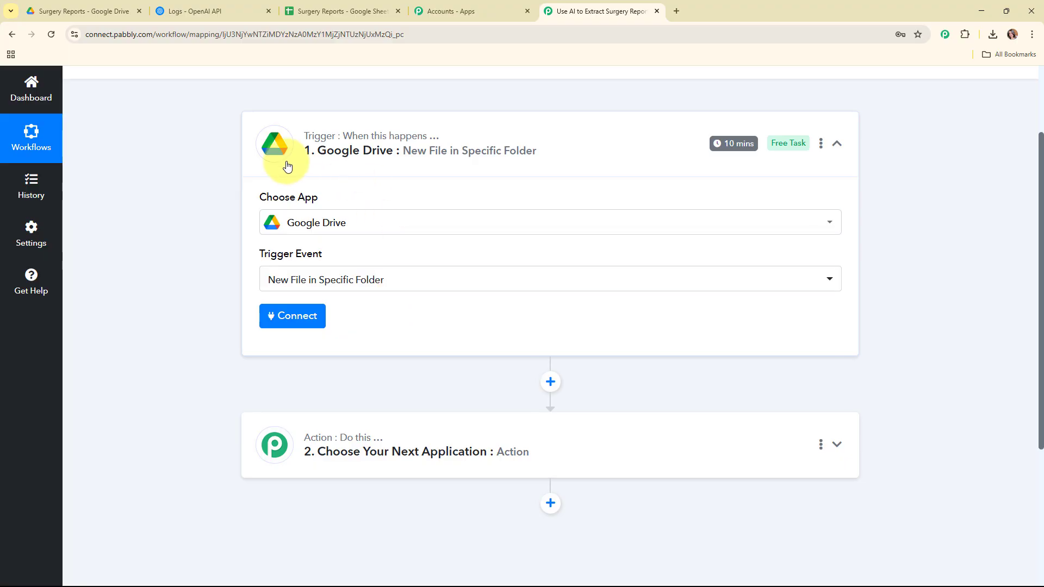
click(302, 314)
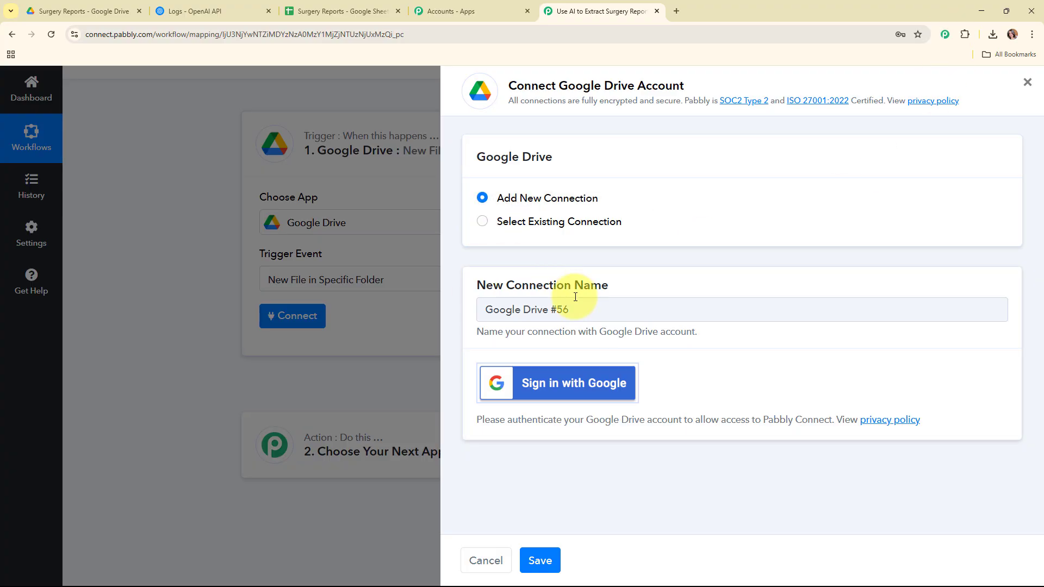
click(574, 385)
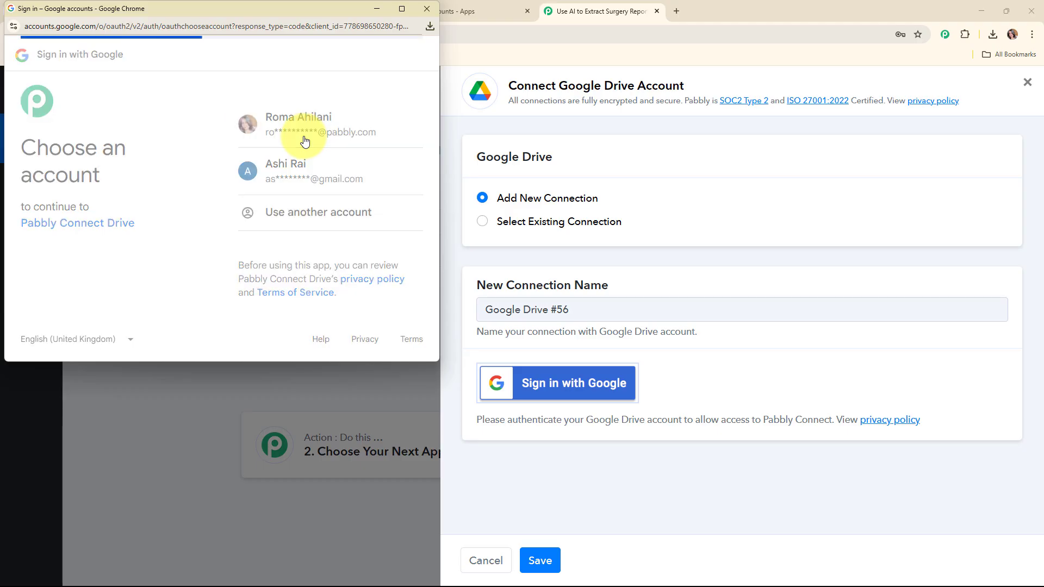
click(380, 302)
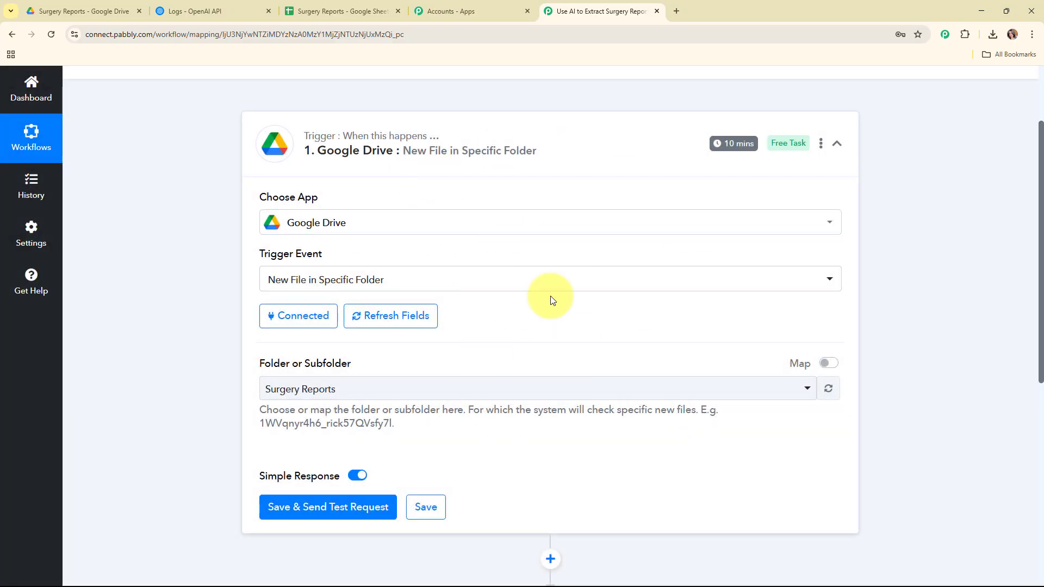
scroll(550, 296, down, 2)
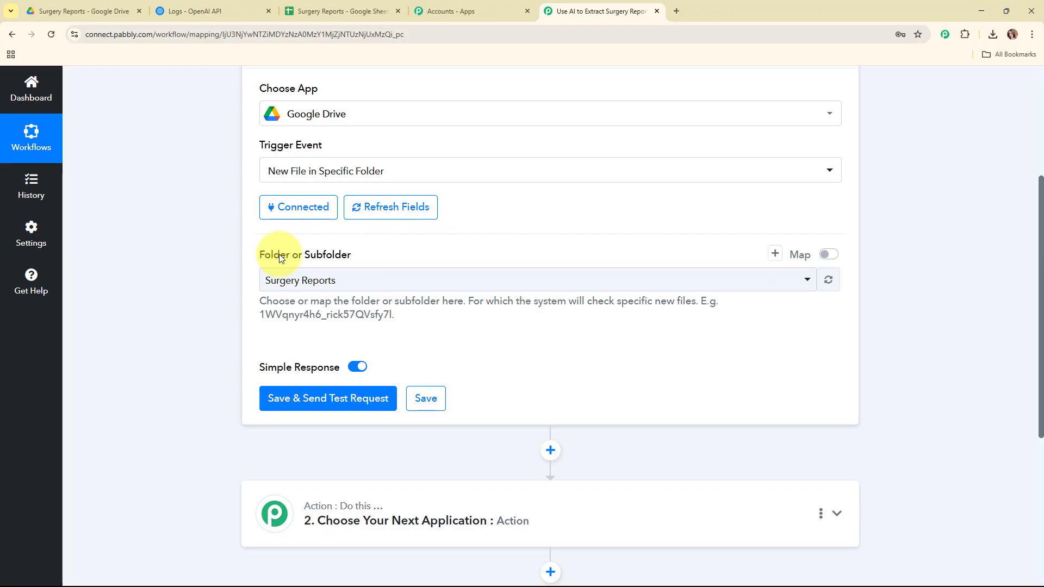
- Choose Surgery Reports as the trigger's folder, checking the matching folder in Google Drive along the way
drag(257, 254, 365, 256)
click(453, 333)
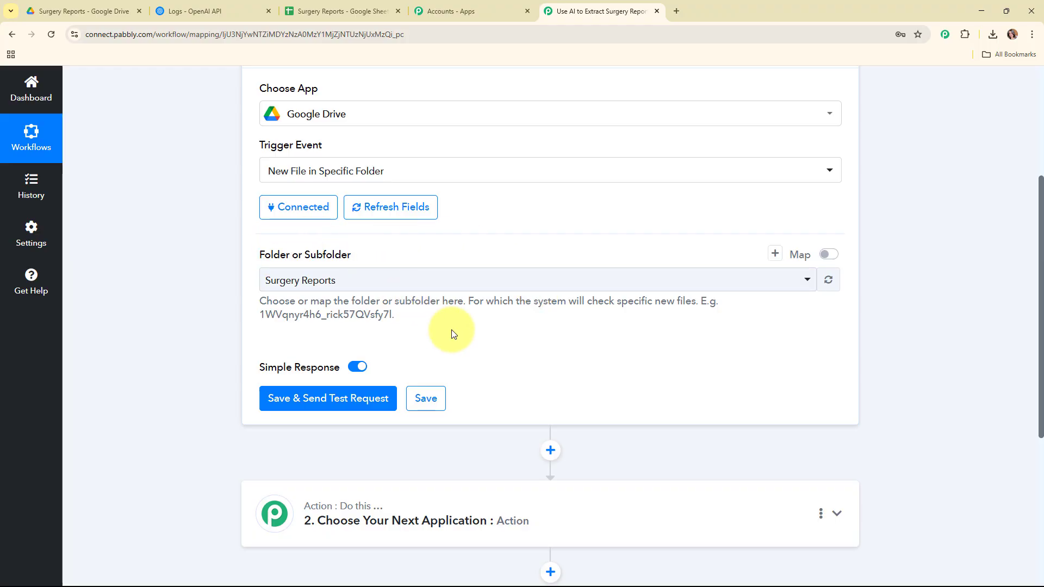
click(474, 275)
scroll(497, 440, down, 2)
scroll(496, 440, up, 2)
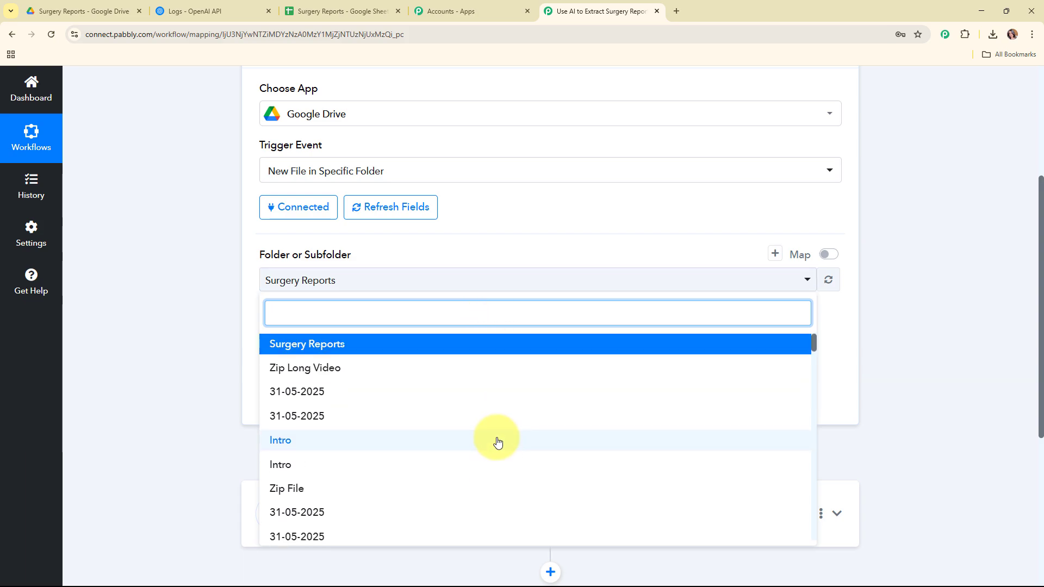
click(478, 281)
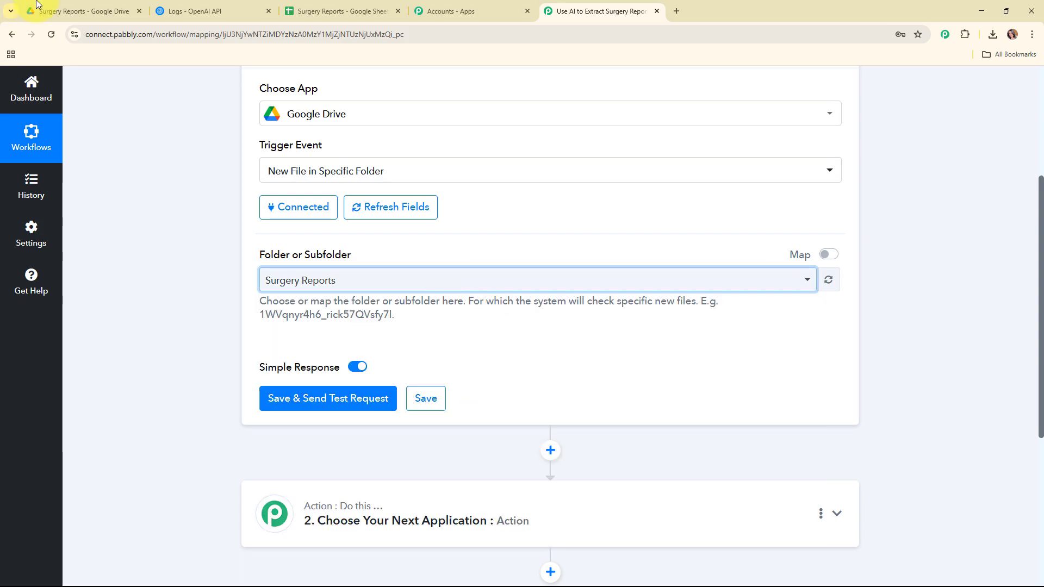
click(84, 11)
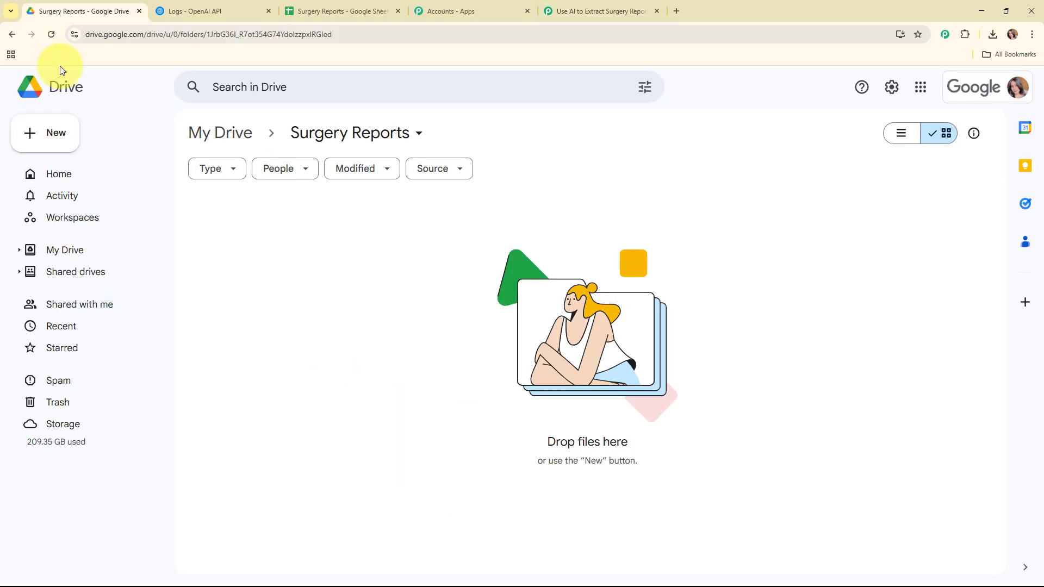
click(603, 11)
click(403, 272)
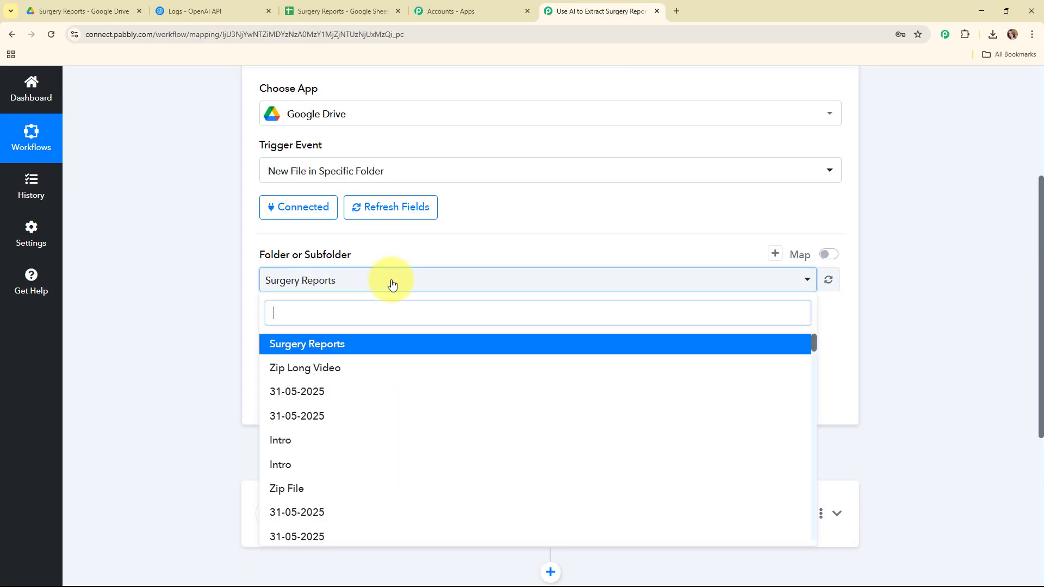
click(374, 346)
scroll(374, 346, down, 3)
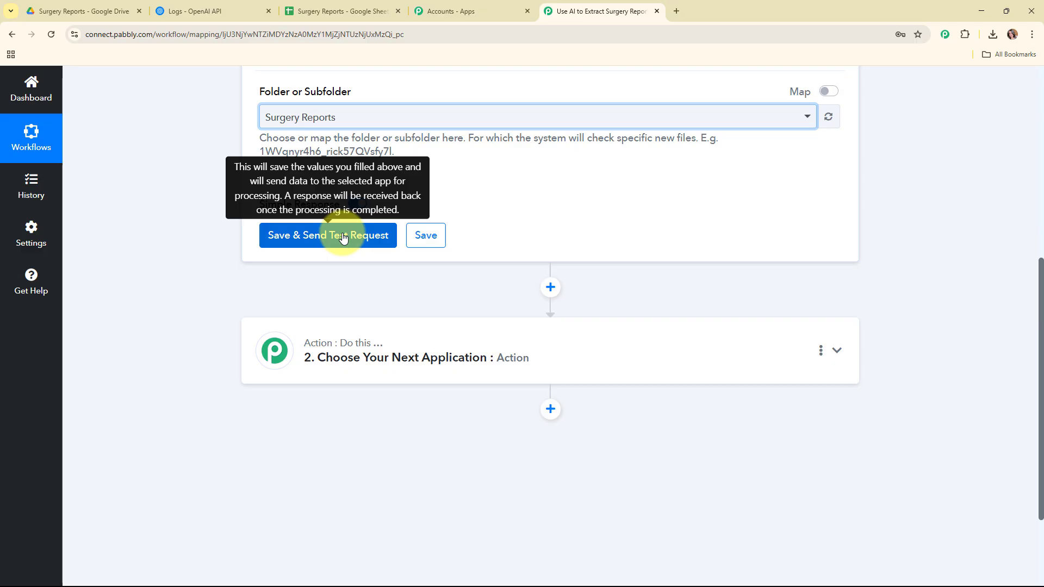
- Switch to Google Drive and set the Surgery Reports folder's general access to Anyone with the link
click(64, 10)
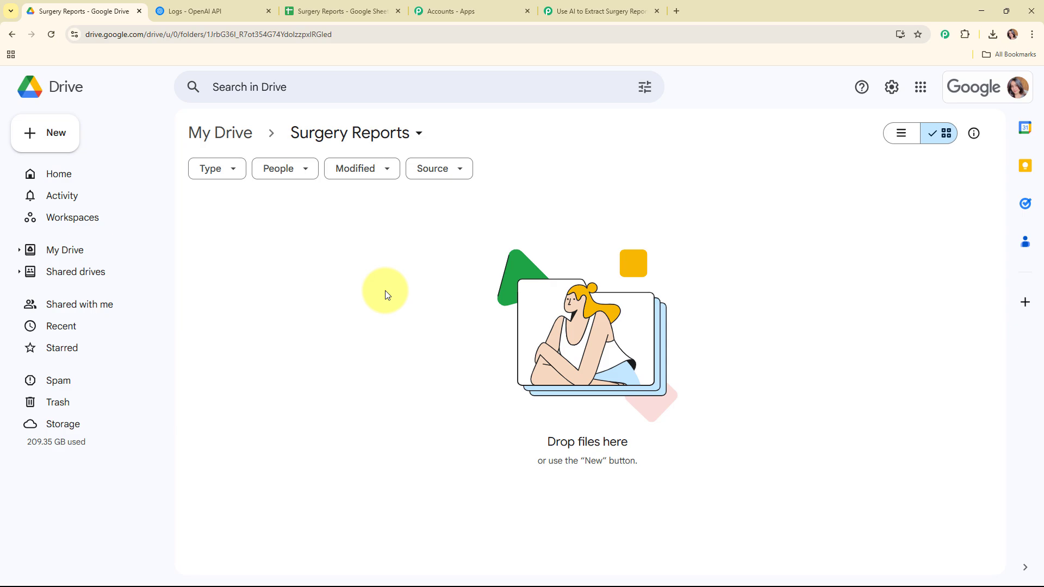
click(379, 134)
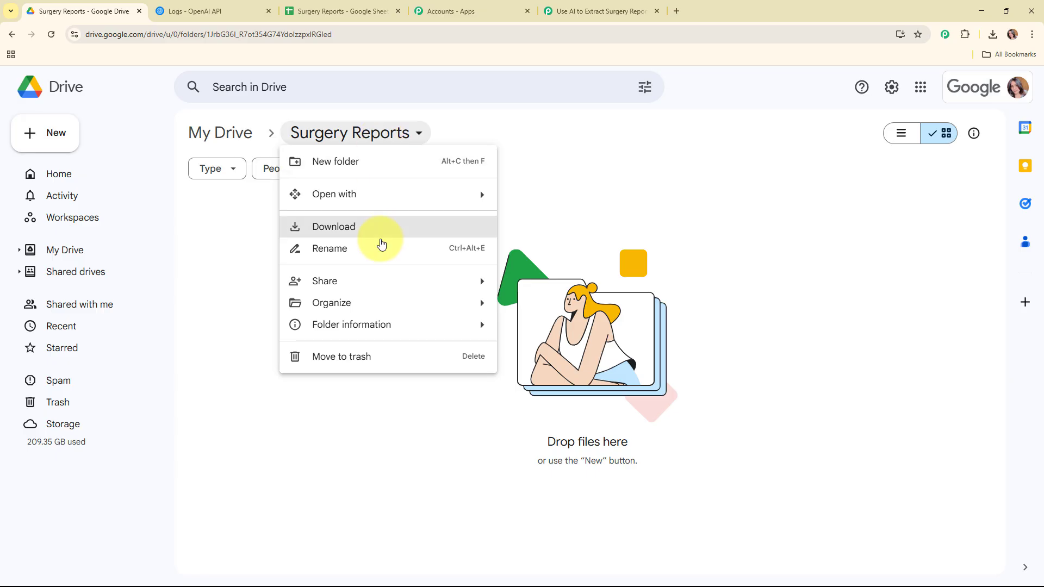
mouse_move(385, 283)
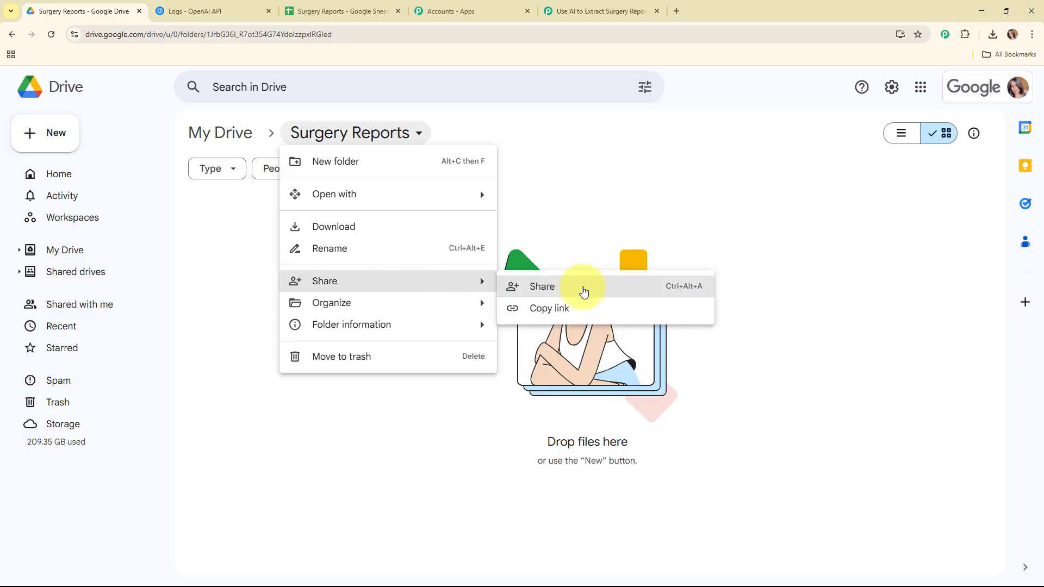
click(583, 293)
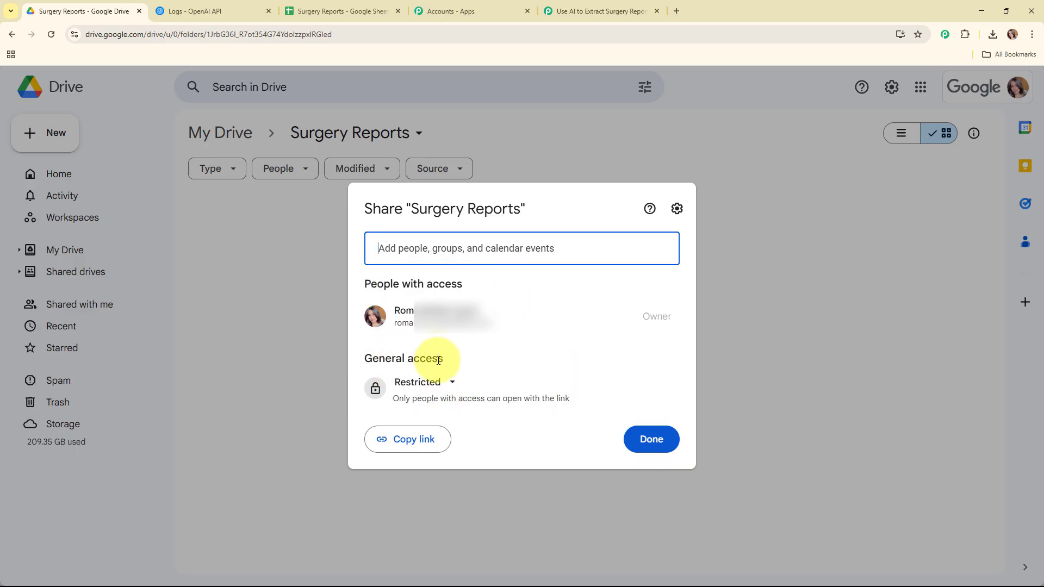
click(454, 386)
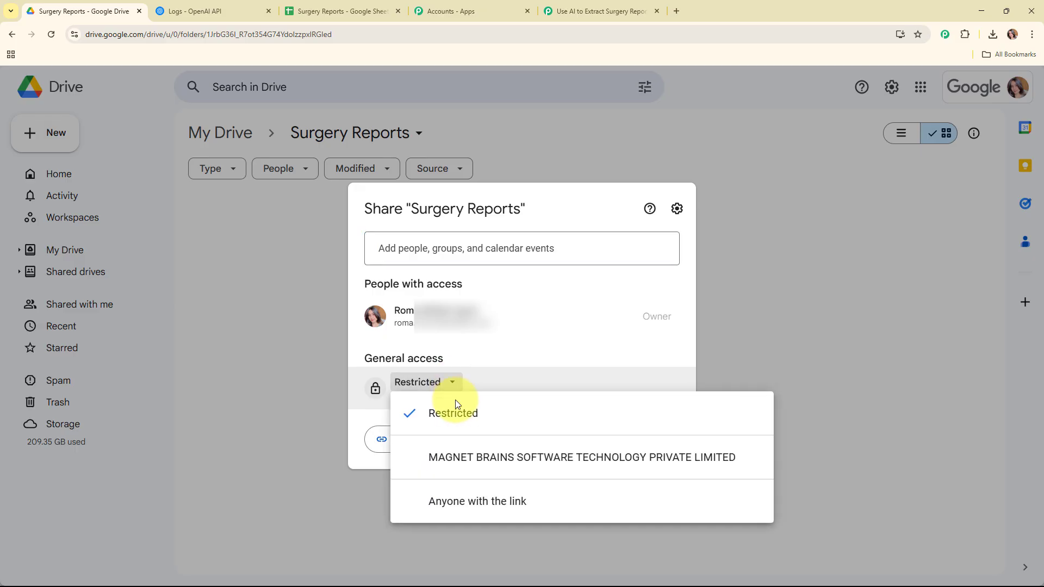
click(473, 500)
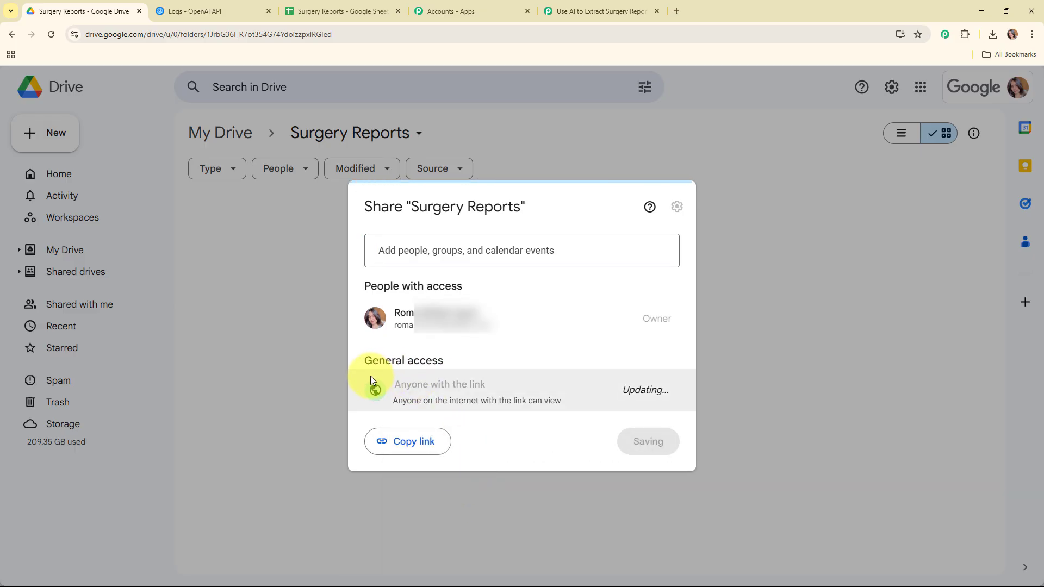
click(668, 440)
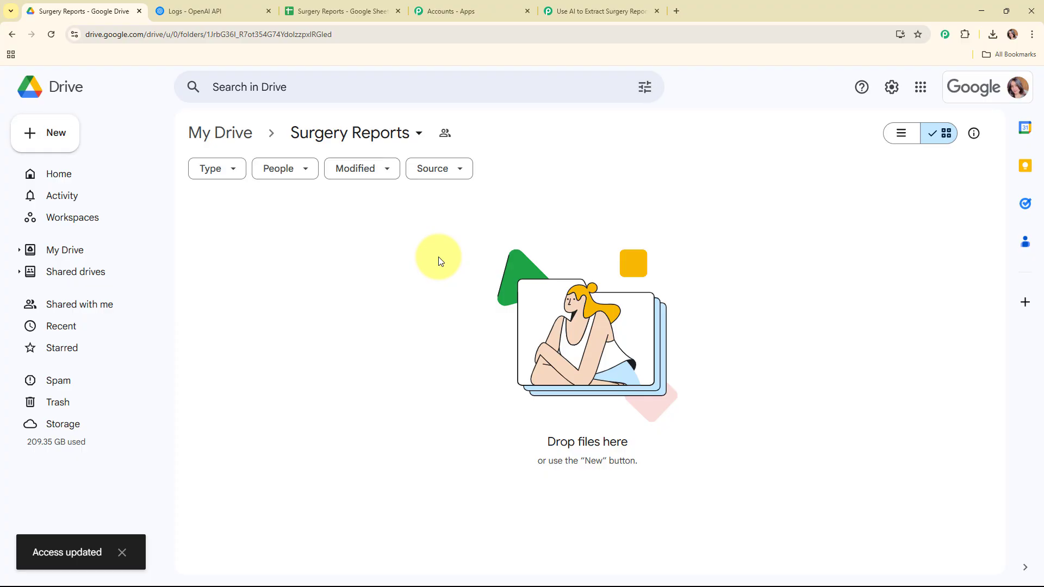
- Upload the Surgery Report PDF from the Downloads folder into the Surgery Reports folder
right_click(441, 261)
click(457, 306)
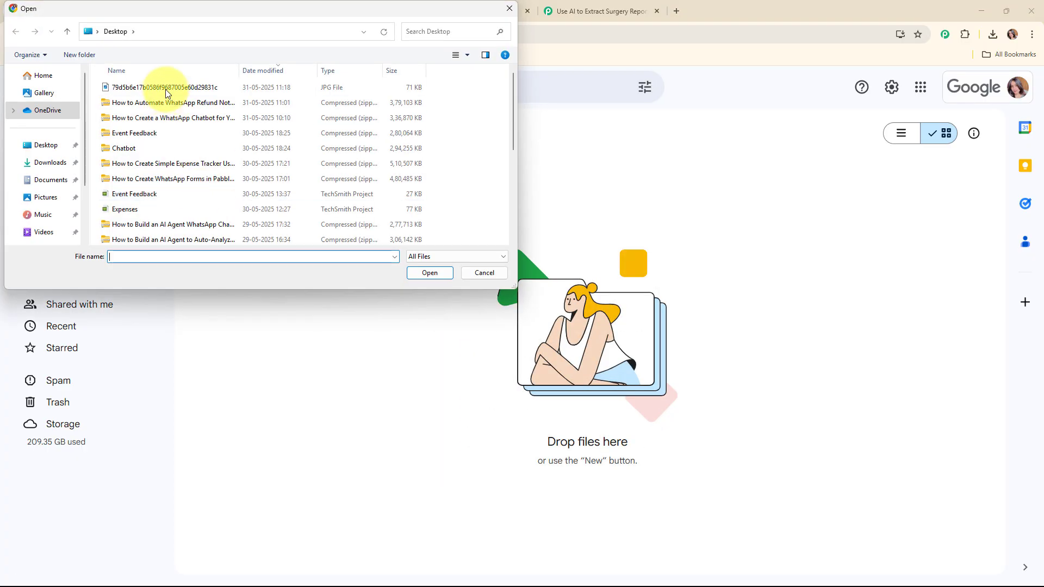
click(166, 93)
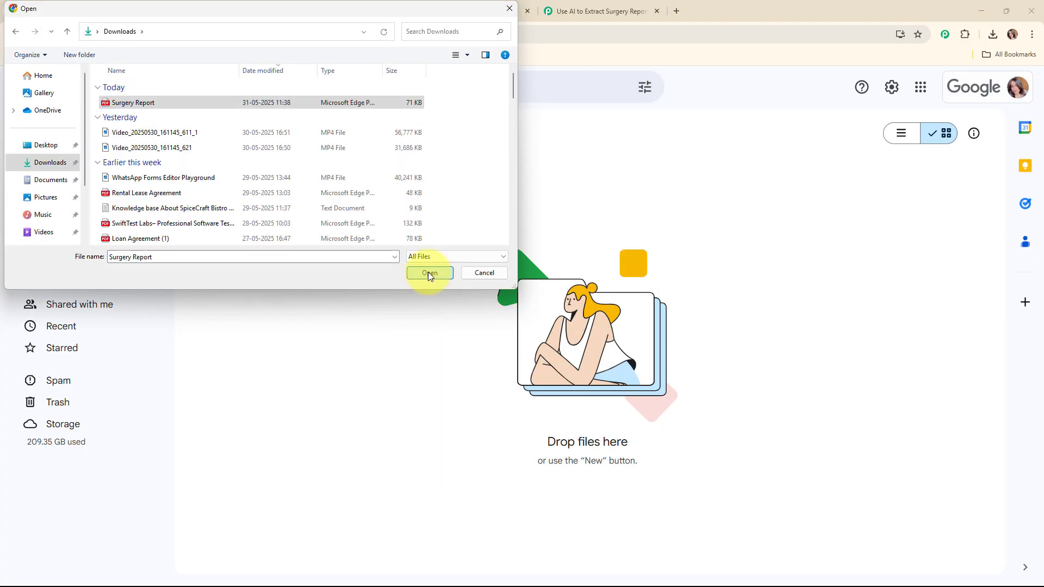
click(430, 273)
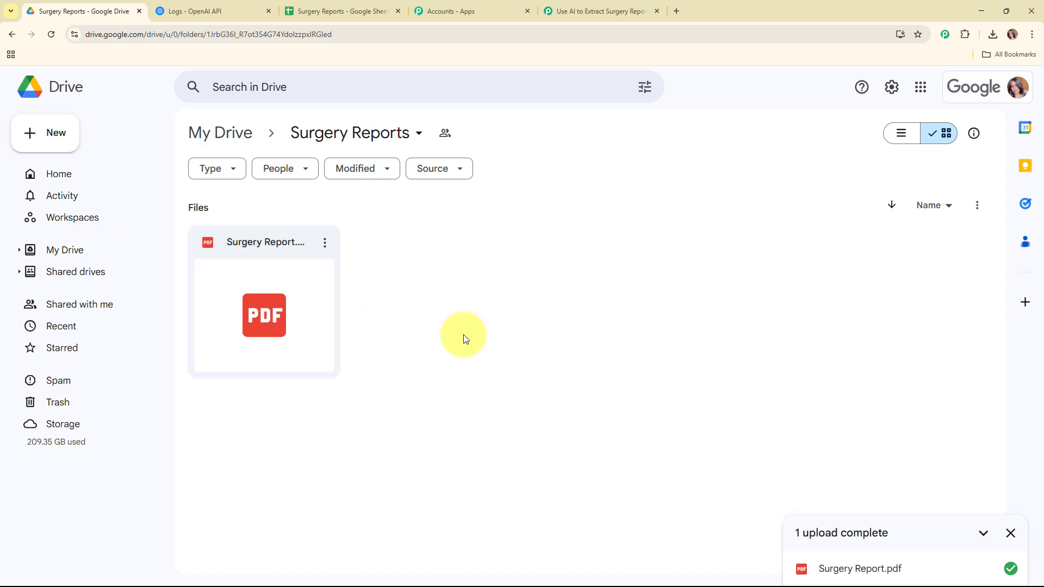
- Return to the Pabbly Connect workflow, save the trigger with a test request, and look over the file data received
click(592, 5)
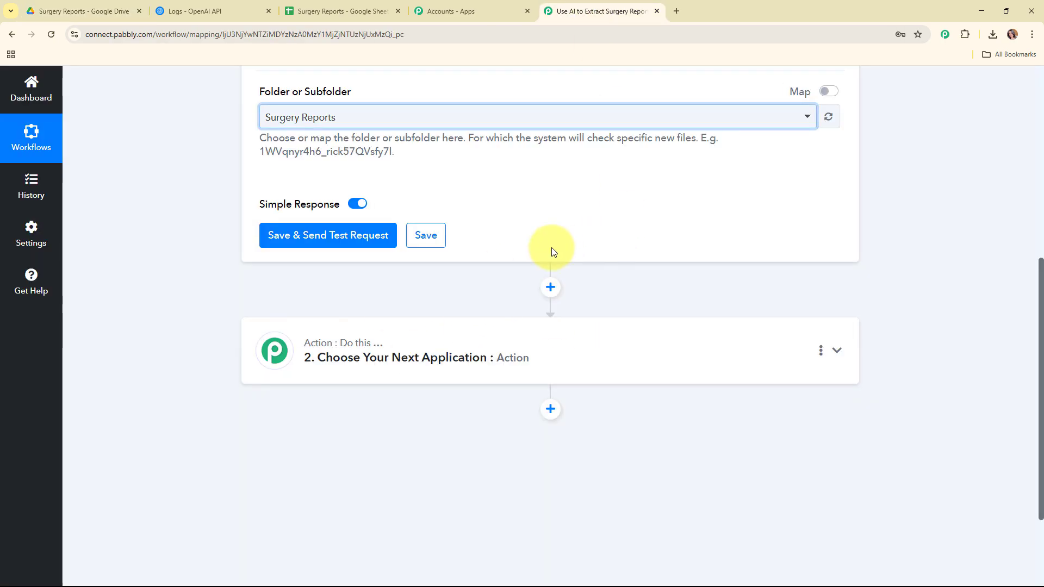
click(345, 245)
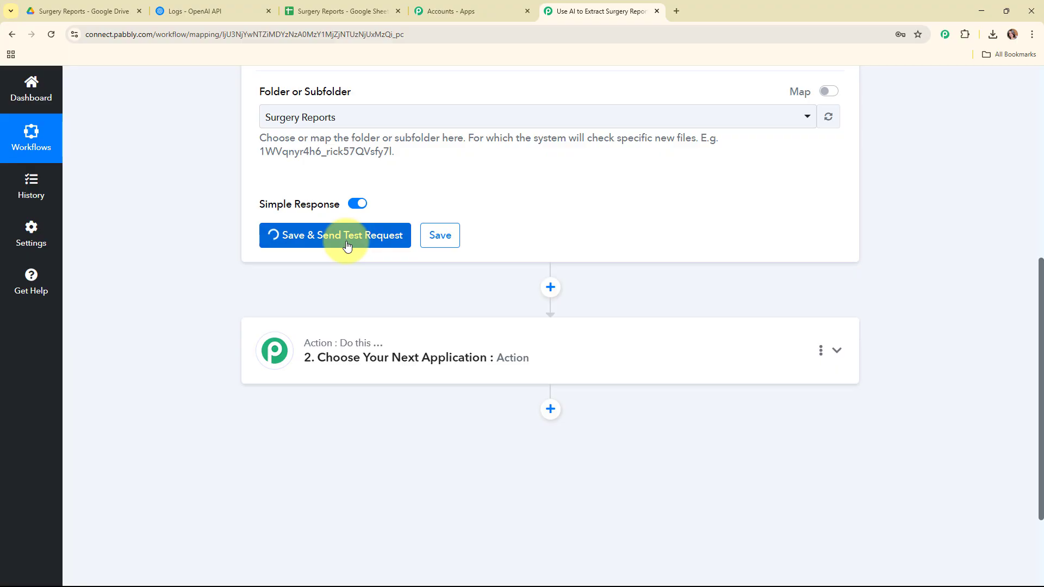
scroll(1000, 292, down, 2)
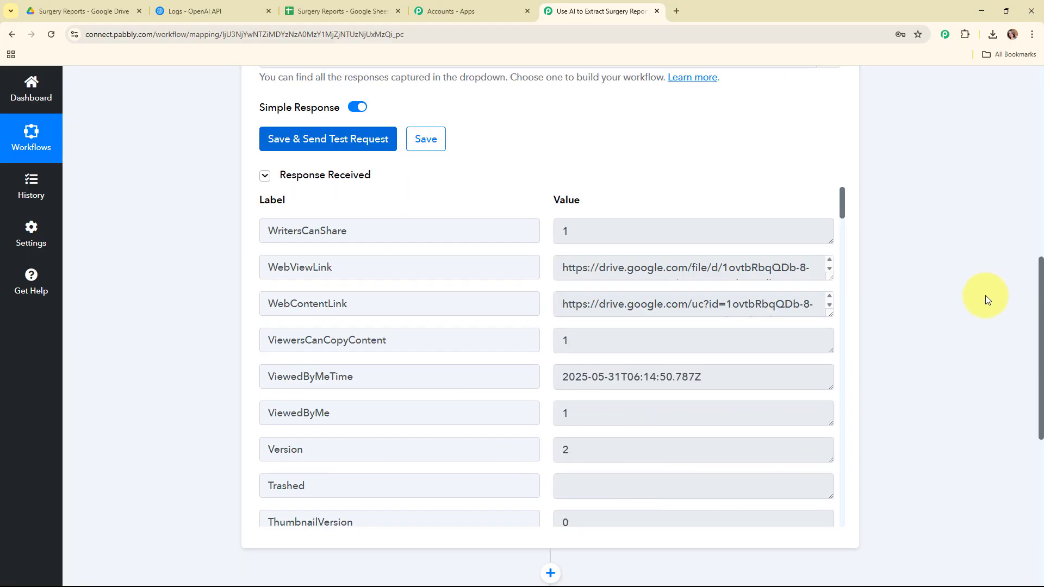
scroll(985, 295, down, 1)
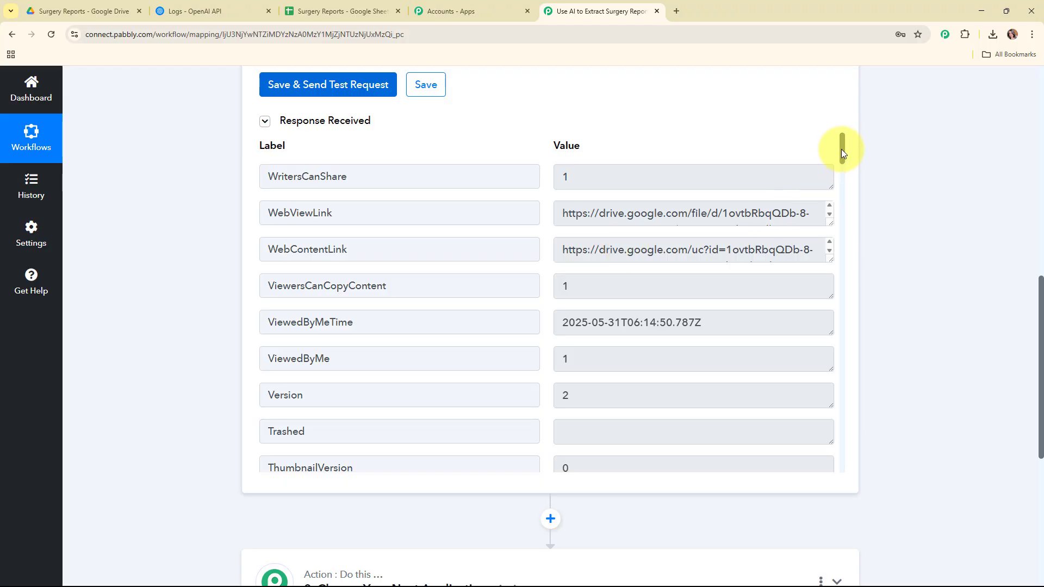
mouse_move(841, 149)
mouse_down()
mouse_move(843, 296)
mouse_move(837, 140)
mouse_up()
- Look through the Google Drive trigger's available checking intervals and close the trigger time settings without changing them
scroll(926, 320, up, 10)
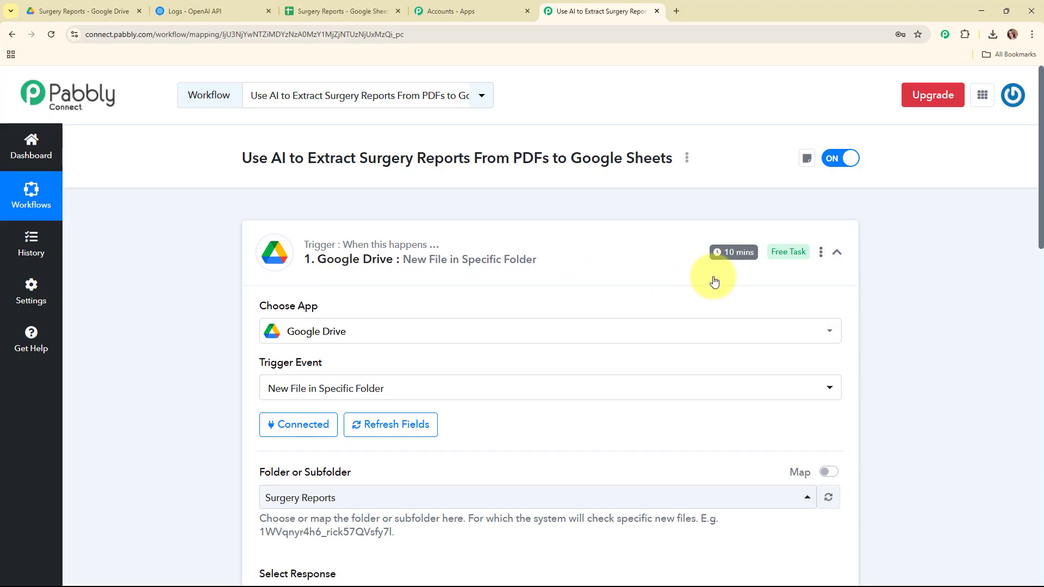
click(821, 253)
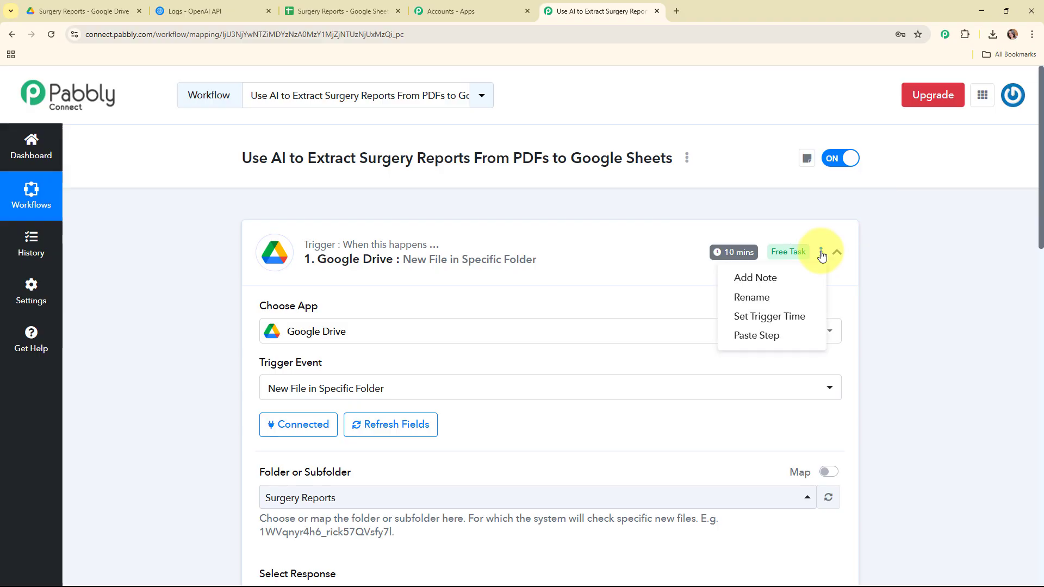
click(777, 318)
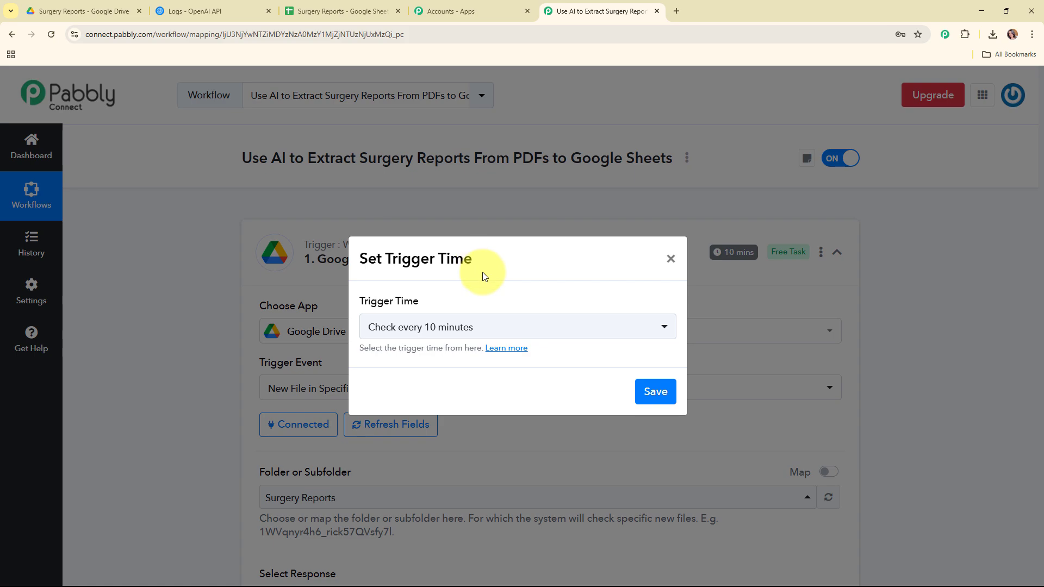
click(520, 327)
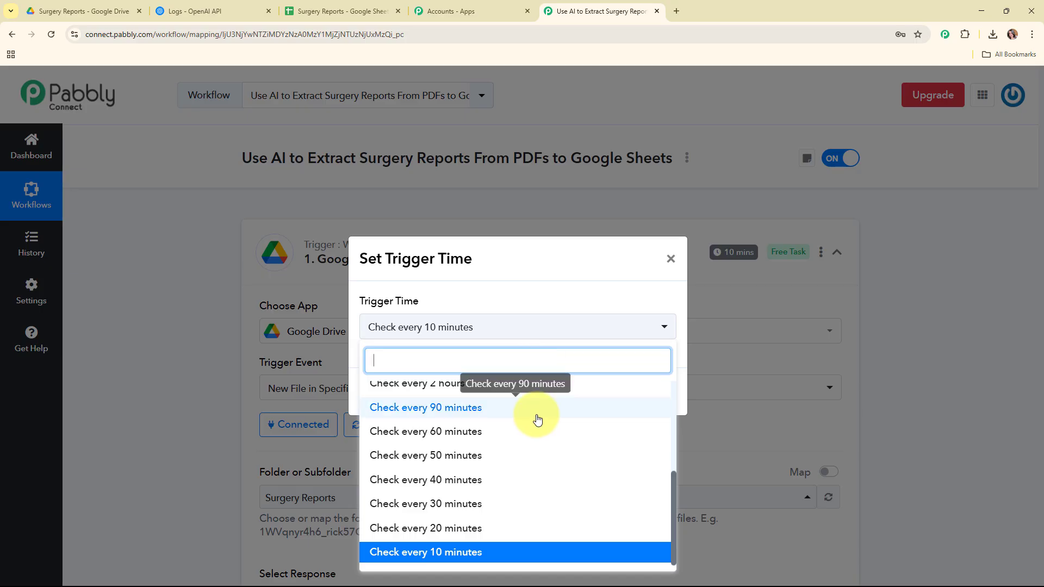
scroll(541, 416, up, 3)
click(523, 296)
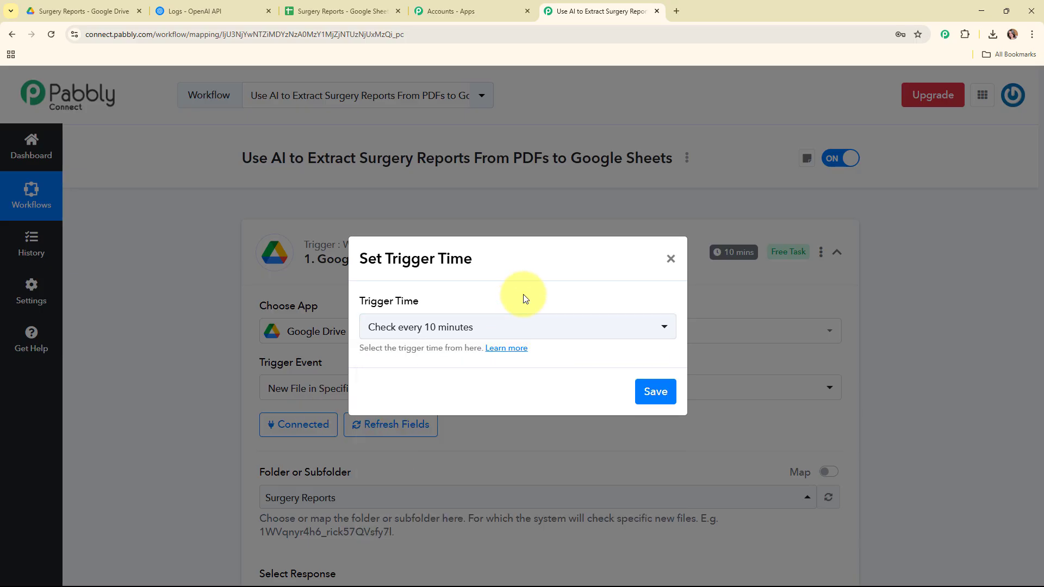
click(669, 260)
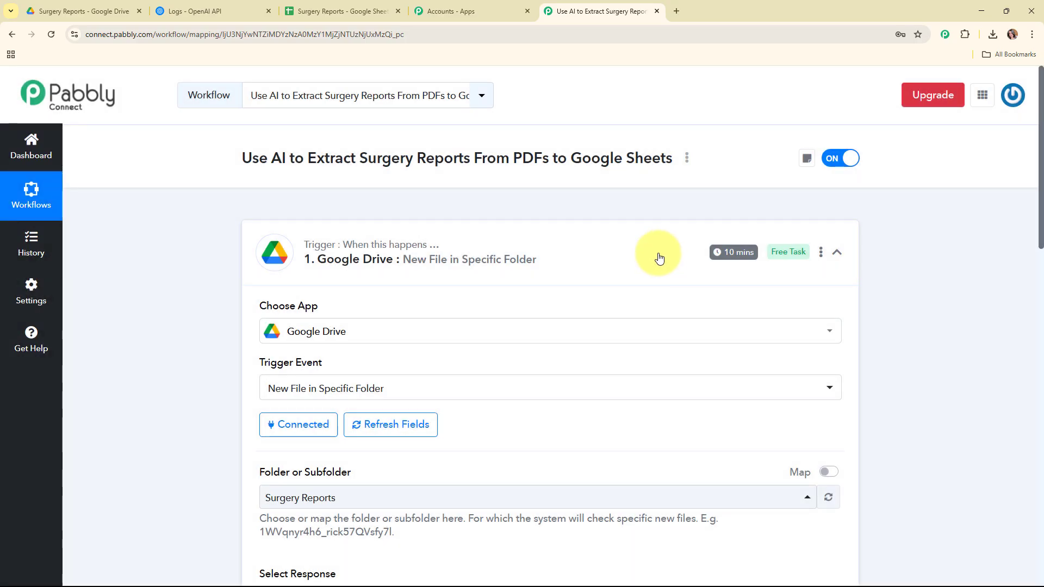
- Collapse the trigger step and set the action app to OpenAI (ChatGPT, DALL-E, Whisper) with the event Extract Content from PDF/Image
click(659, 258)
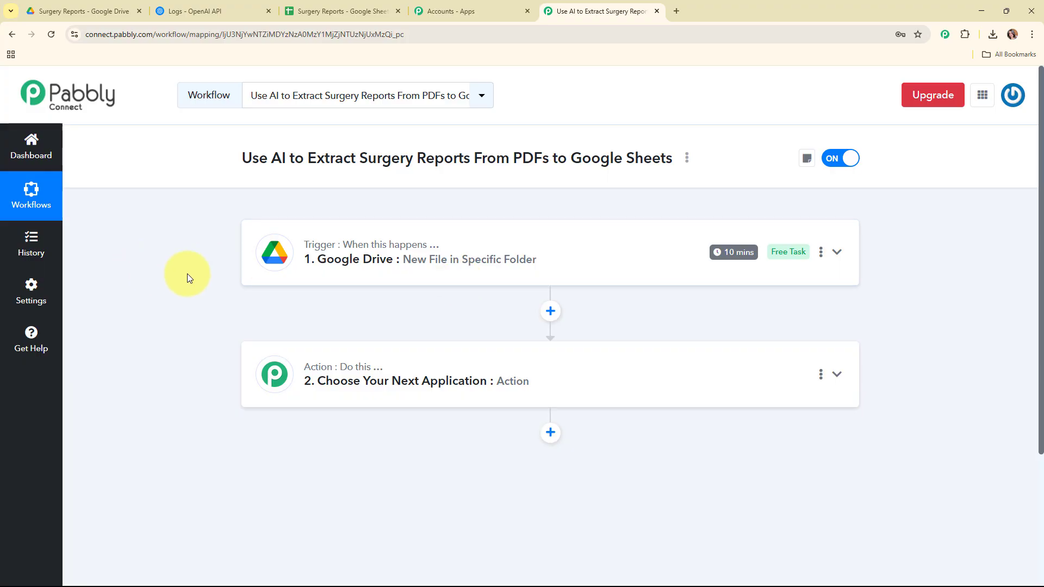
click(626, 368)
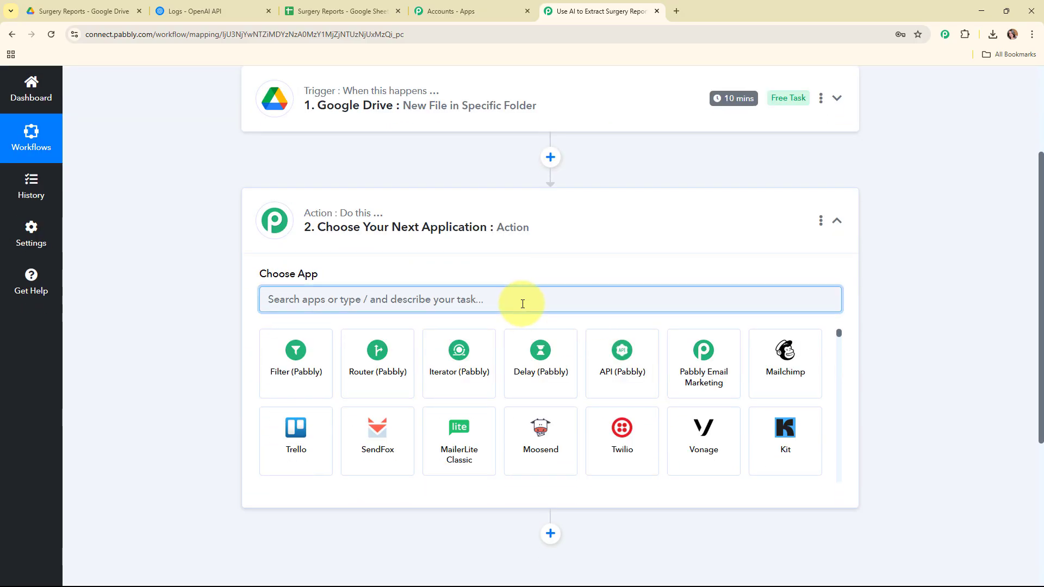
text(ope)
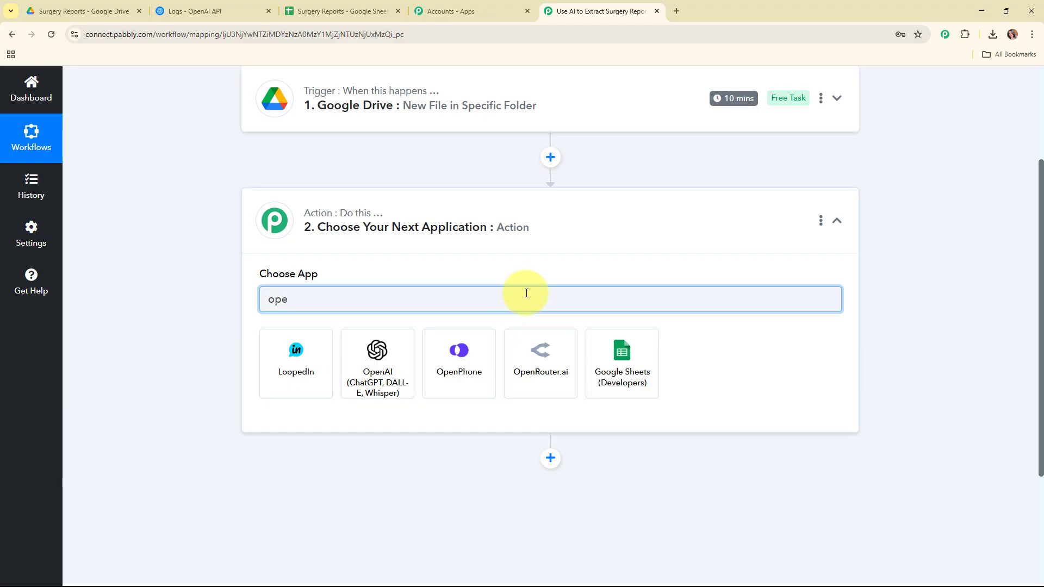
click(398, 357)
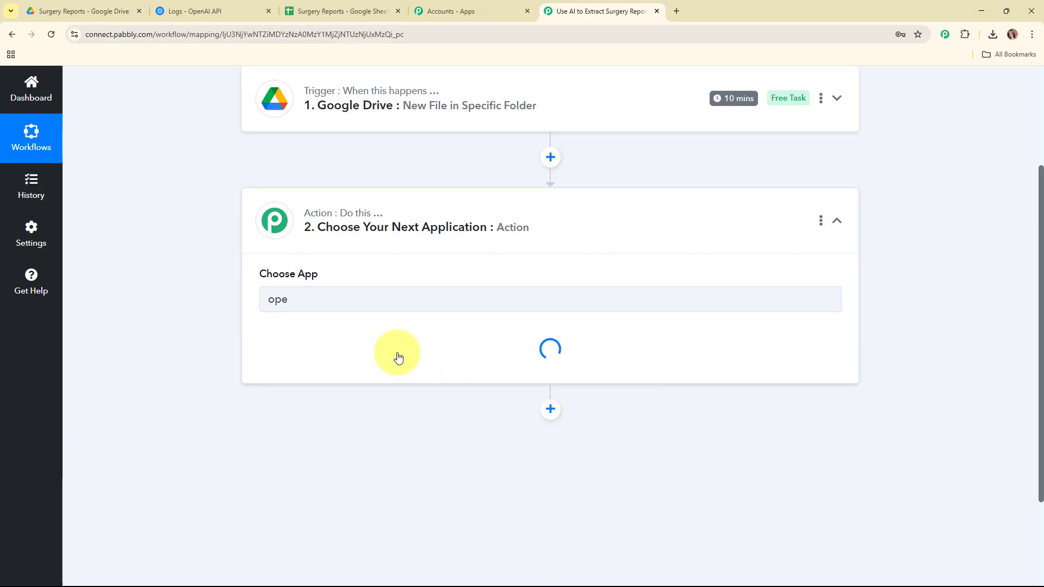
click(398, 355)
scroll(346, 271, down, 3)
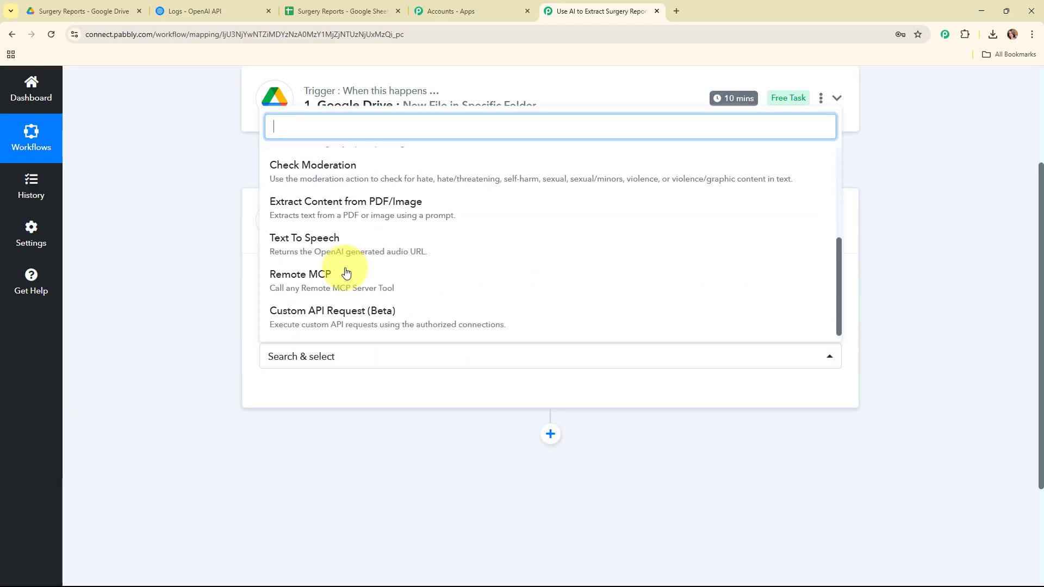
scroll(345, 272, up, 2)
click(345, 271)
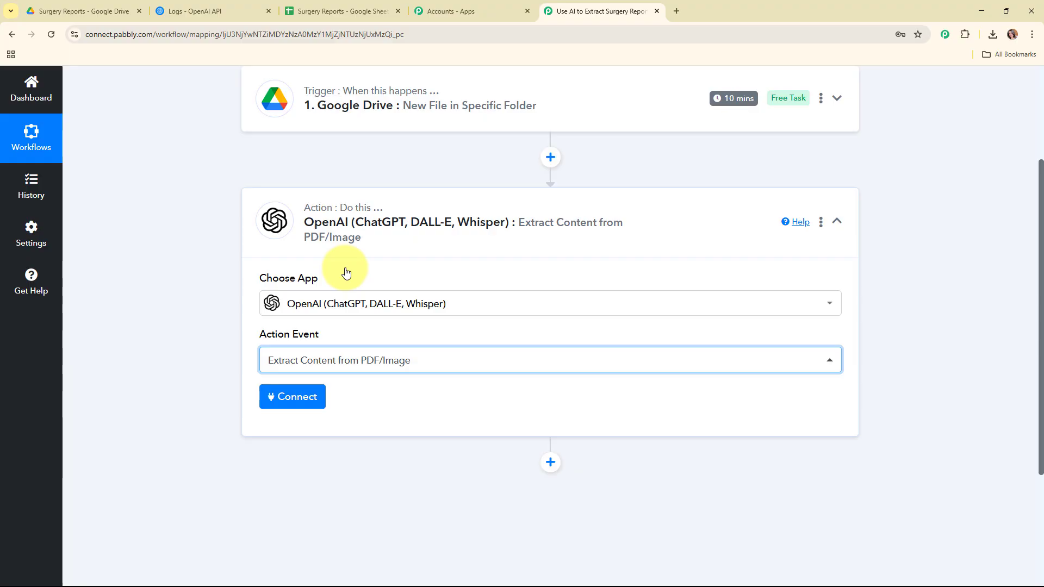
- Start adding a new connection for the OpenAI action and read the note on API key authentication
click(313, 398)
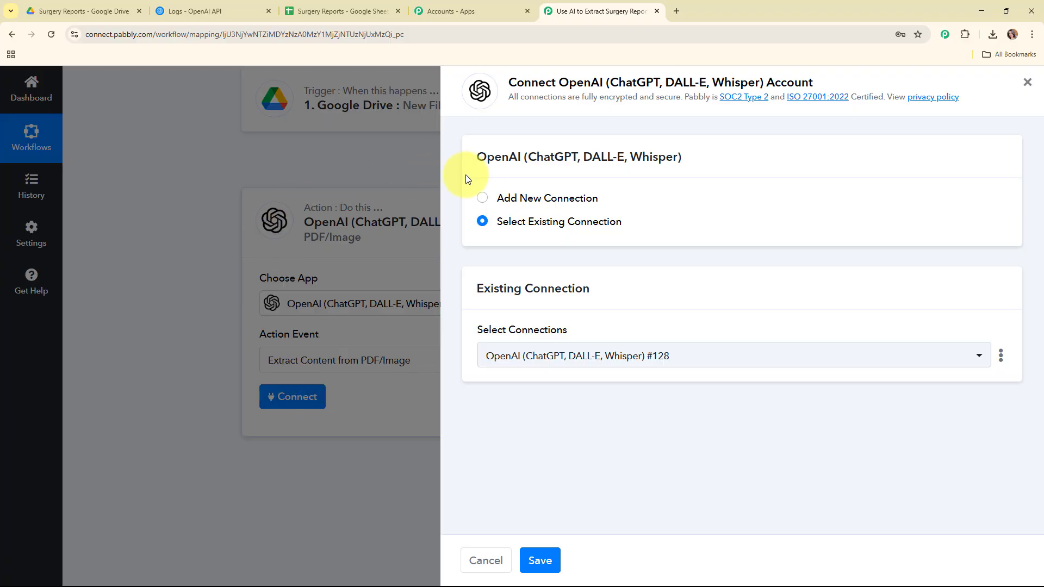
click(484, 199)
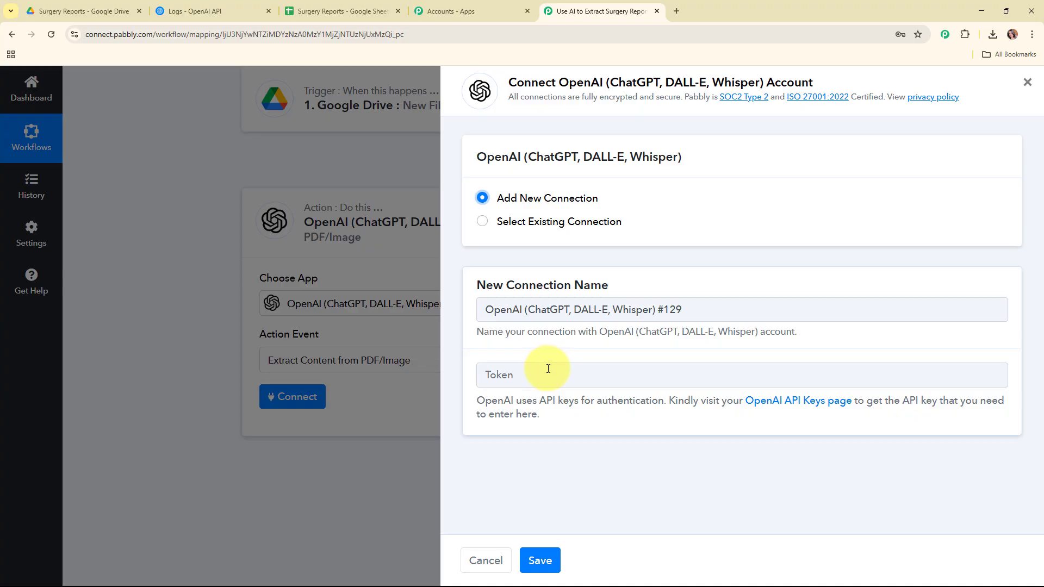
drag(479, 400, 604, 425)
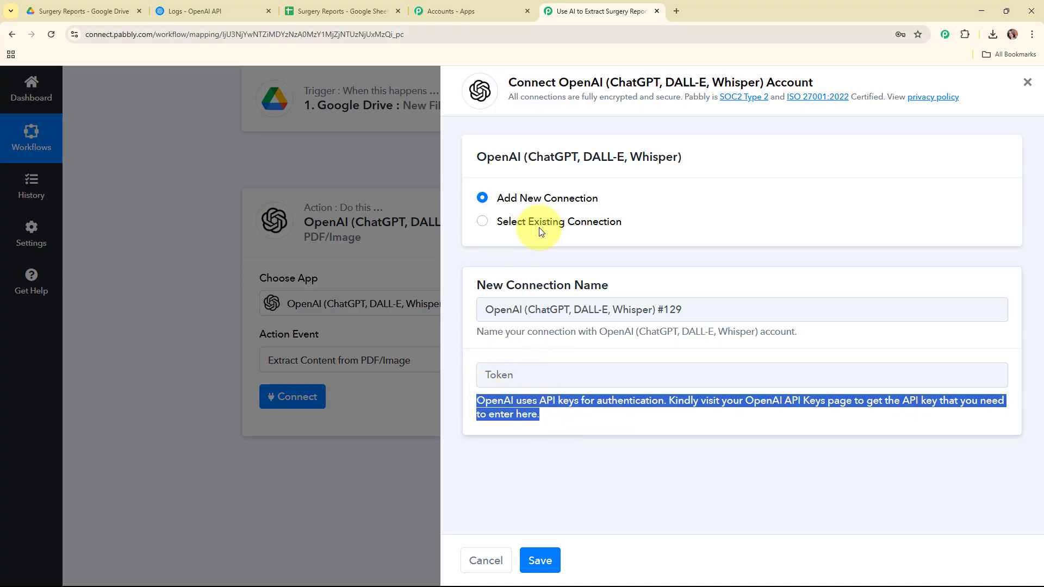
- Switch to the OpenAI platform, create a secret API key named Surgery Report in the Default project, and copy the generated key
click(180, 11)
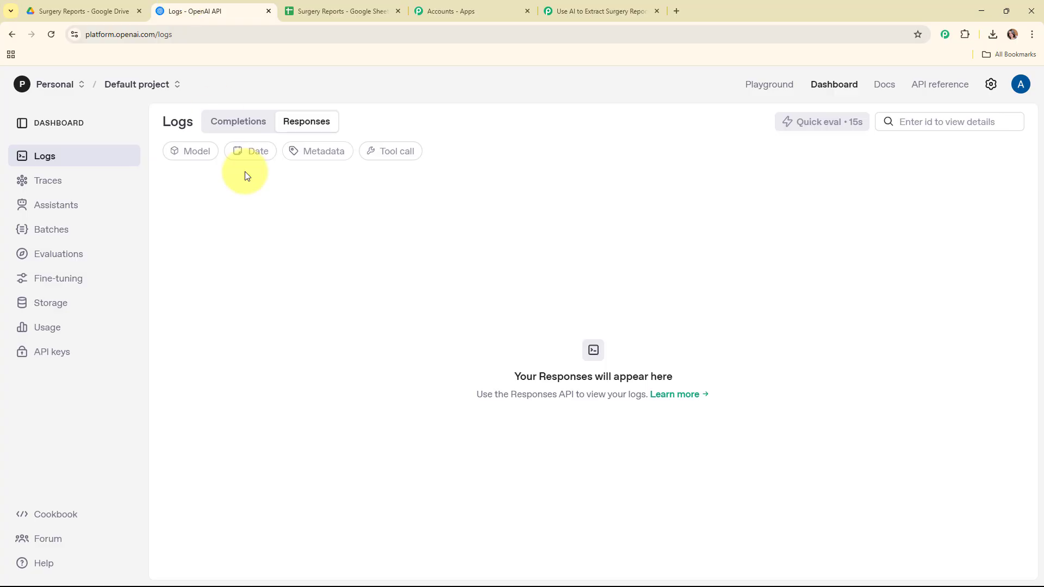
click(46, 353)
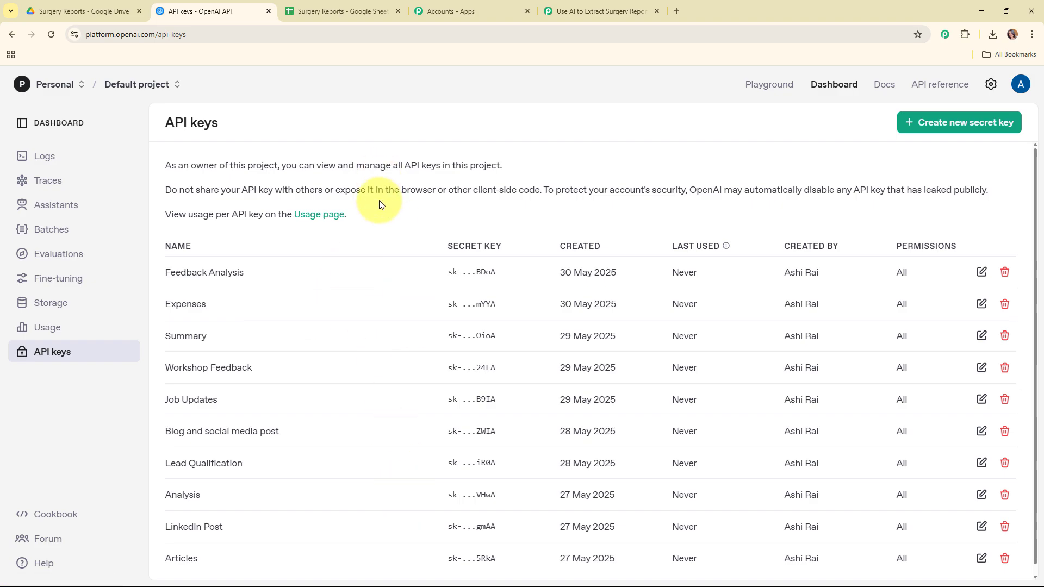
click(985, 127)
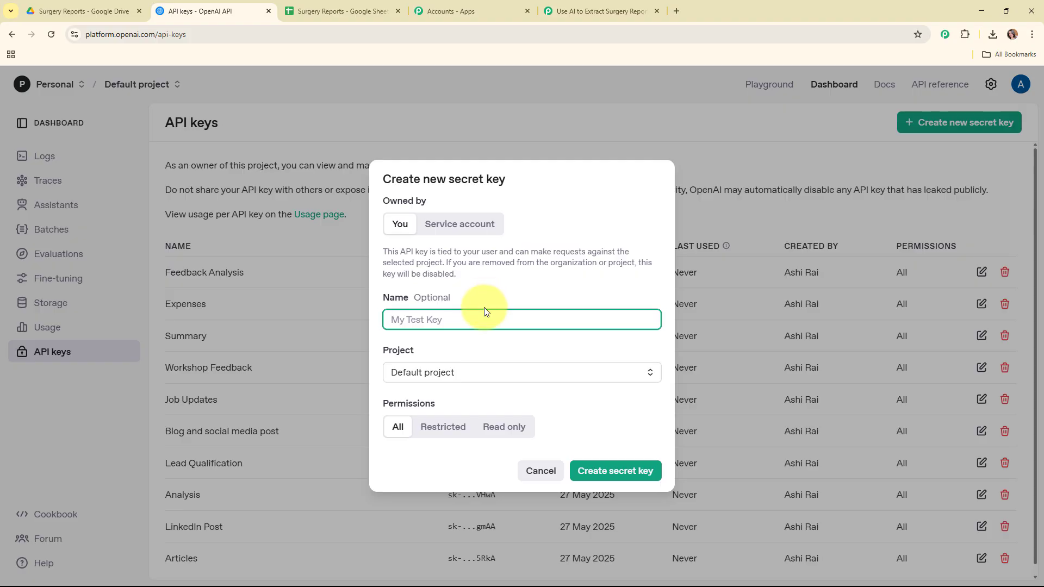
text(Surgery Report)
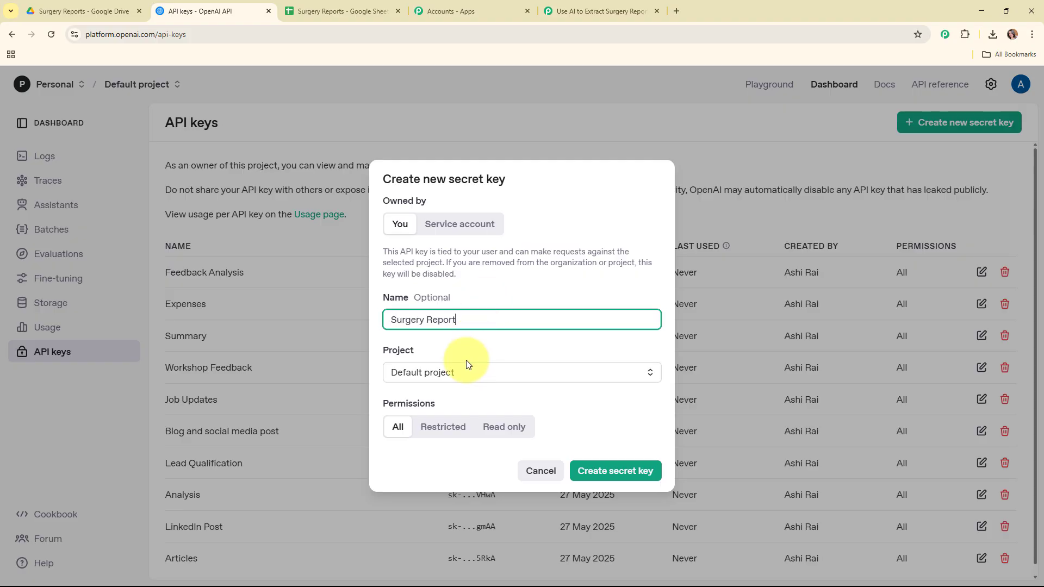
click(466, 365)
click(466, 401)
click(636, 471)
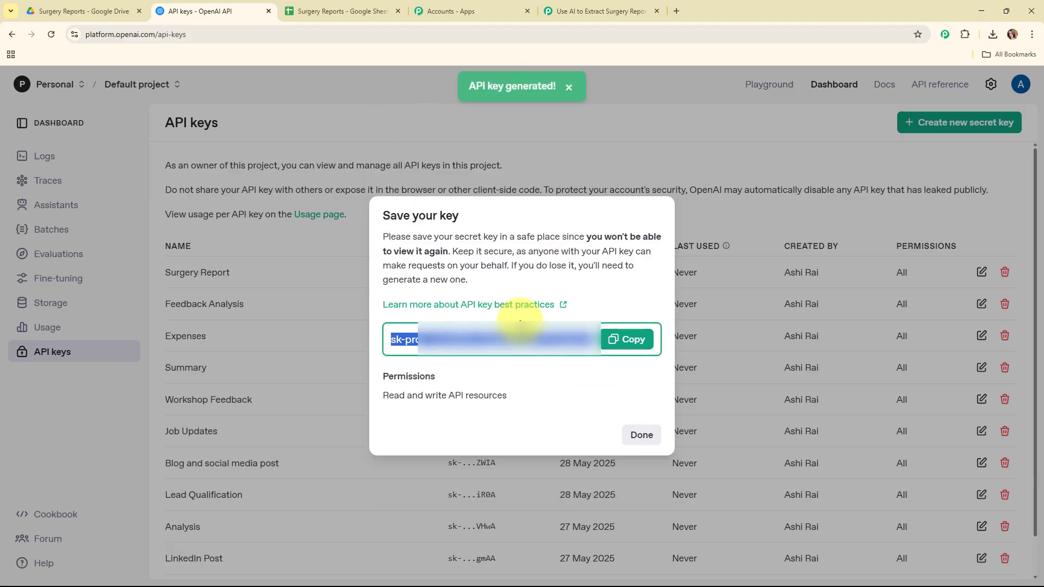
click(627, 339)
click(658, 436)
- Return to the Pabbly Connect workflow, paste the API key as the new OpenAI connection's token, and save the connection
click(555, 14)
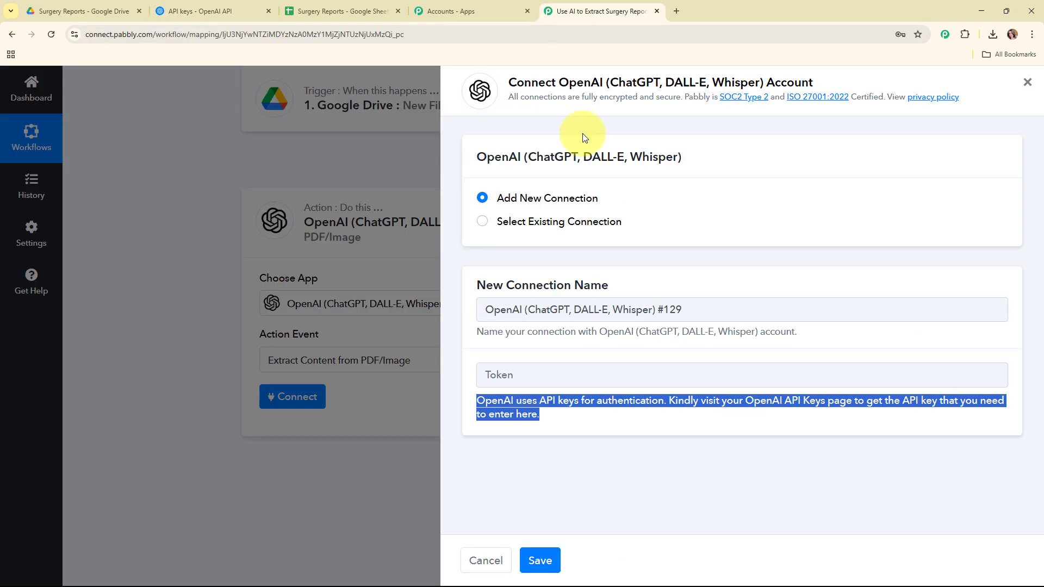
right_click(524, 374)
click(575, 249)
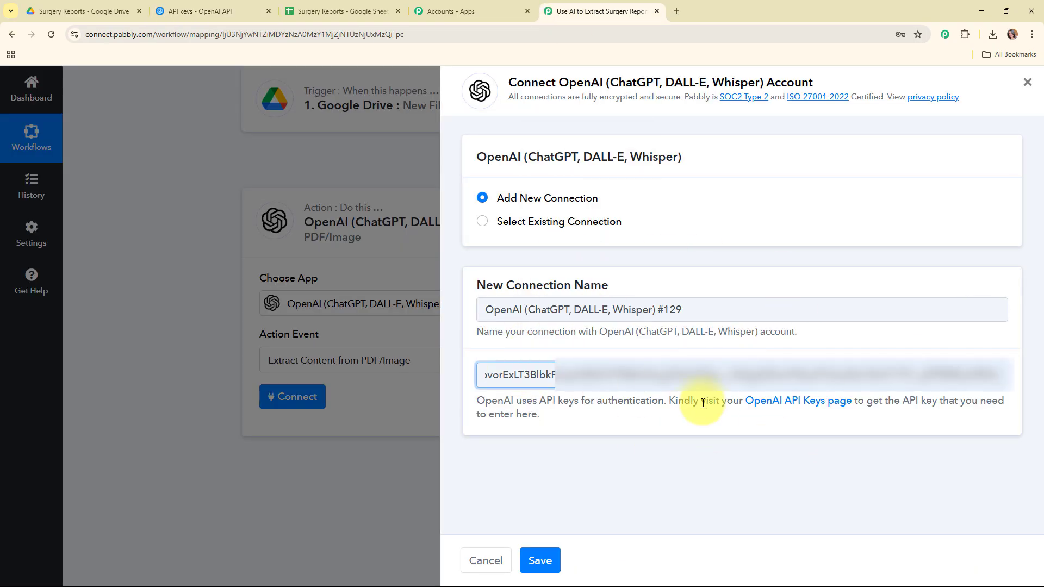
click(541, 560)
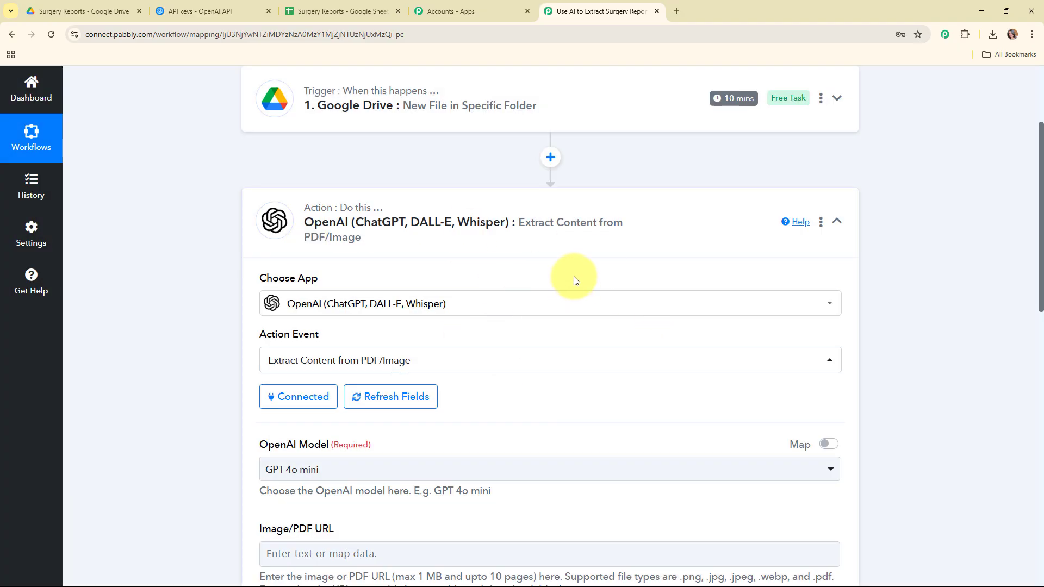
- Review the available OpenAI models and select GPT 4o mini for the extraction action
scroll(576, 288, down, 5)
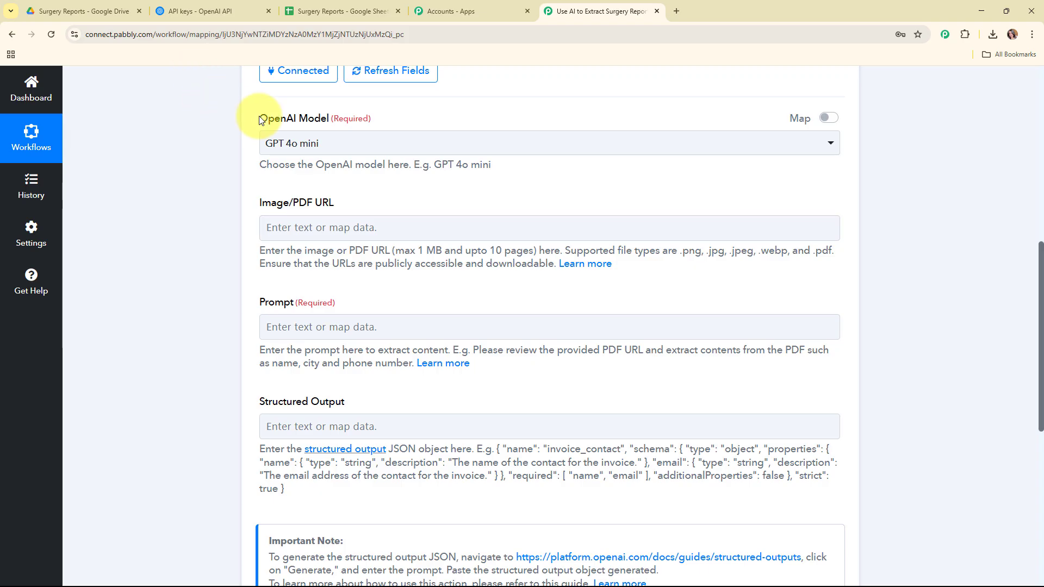
drag(258, 118, 419, 120)
click(425, 201)
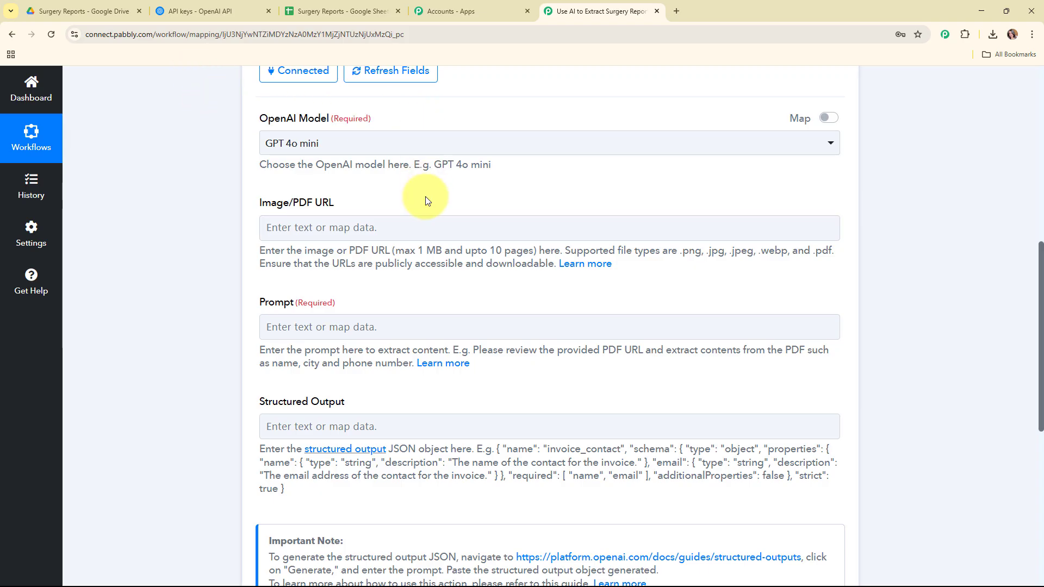
click(505, 155)
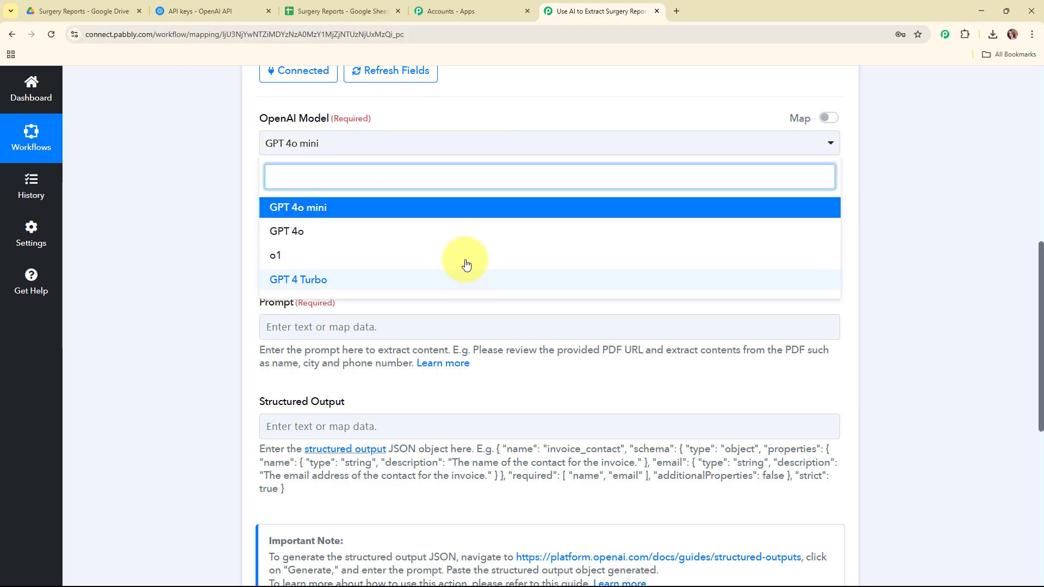
click(295, 216)
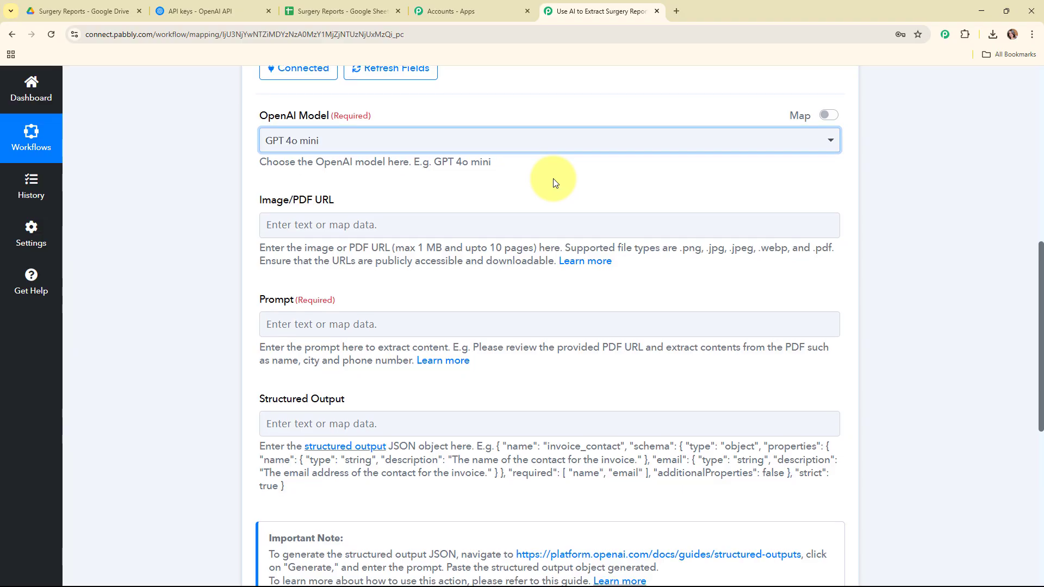
scroll(550, 177, down, 2)
scroll(543, 168, up, 1)
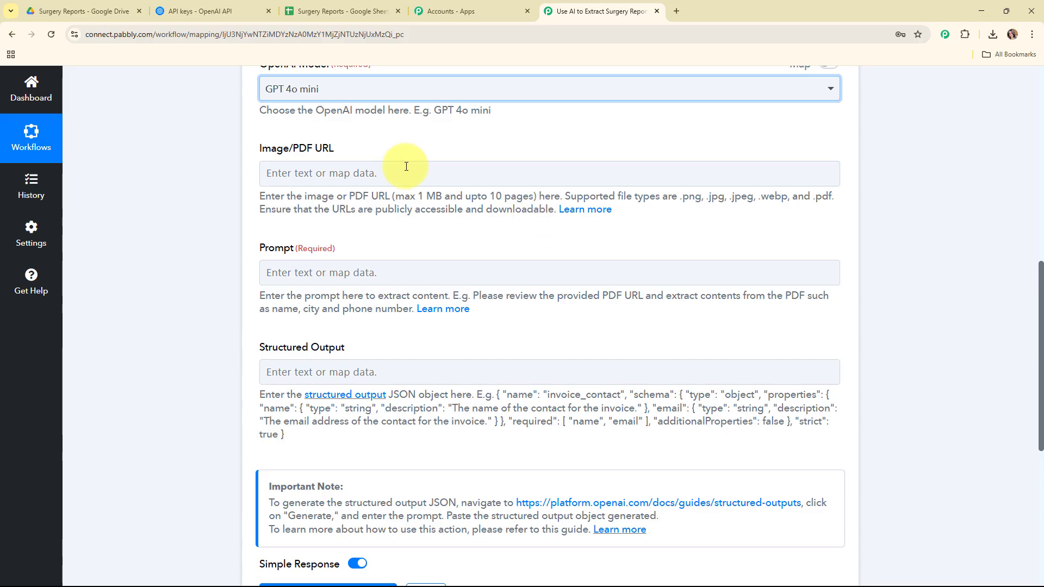
- Map the Image/PDF URL to the WebContentLink value from the Google Drive: New File in Specific Folder step
click(338, 172)
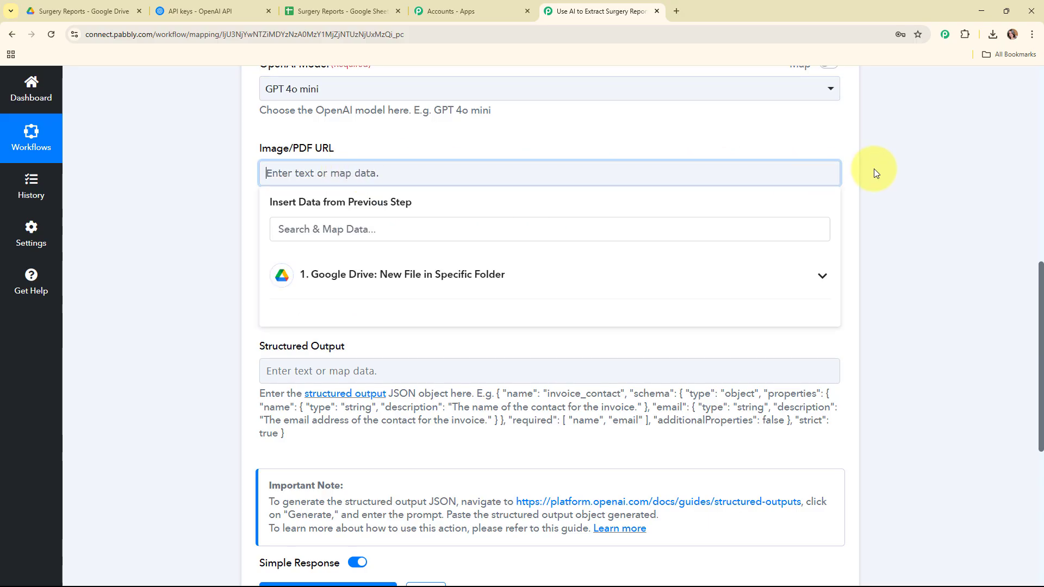
scroll(873, 168, down, 1)
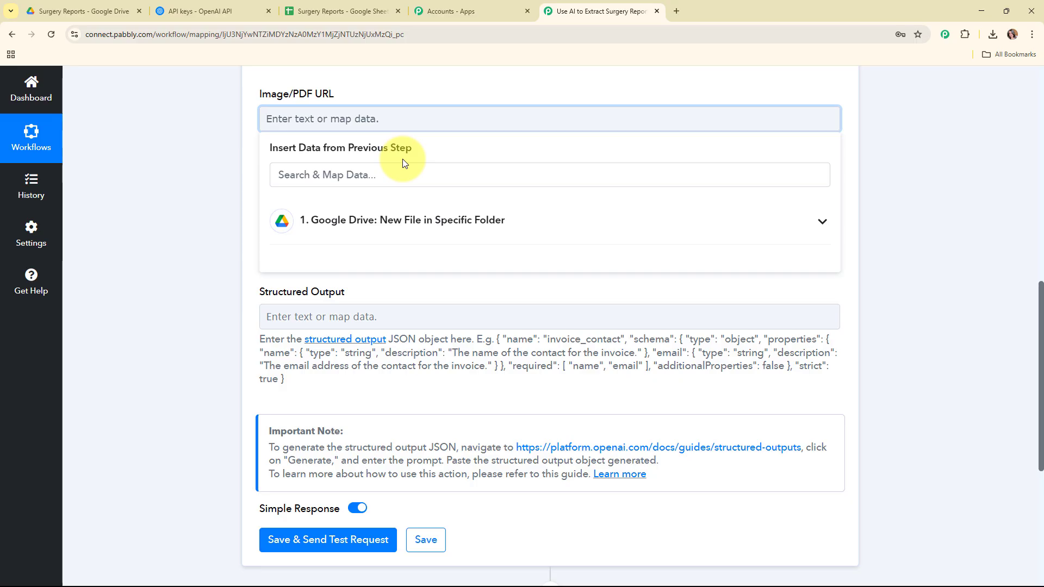
click(580, 231)
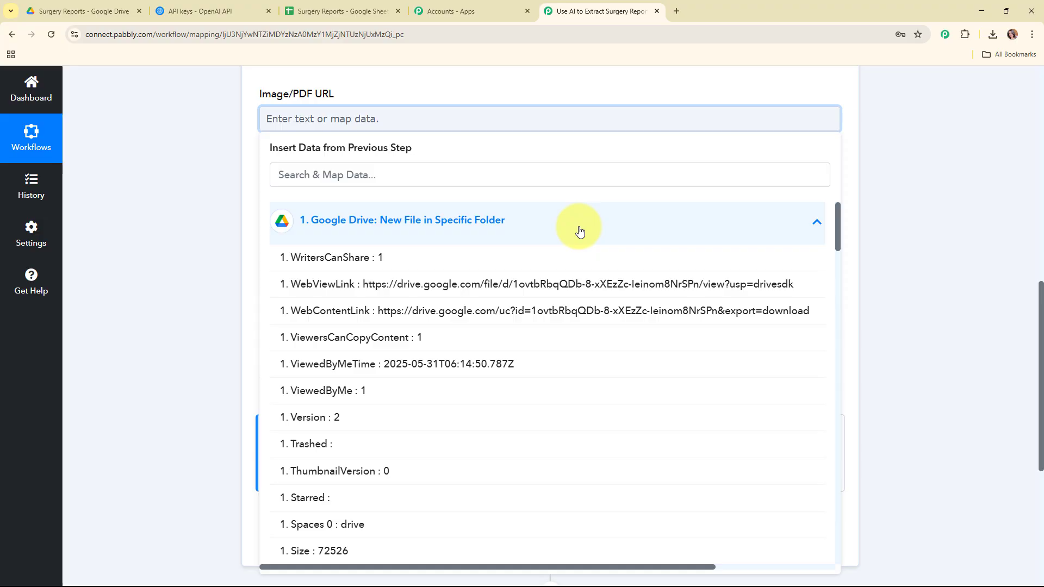
click(586, 313)
click(198, 183)
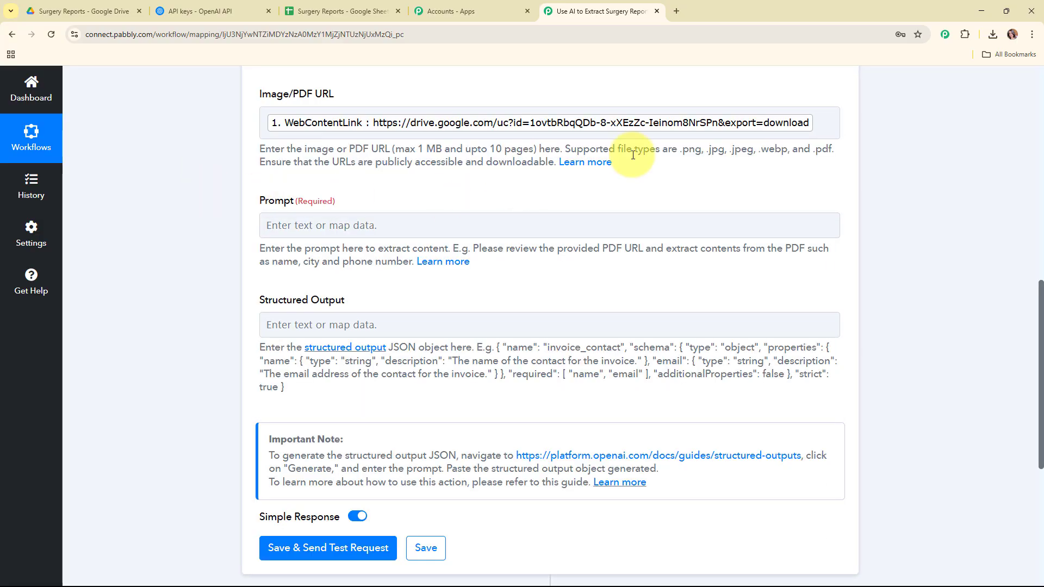
scroll(633, 155, down, 1)
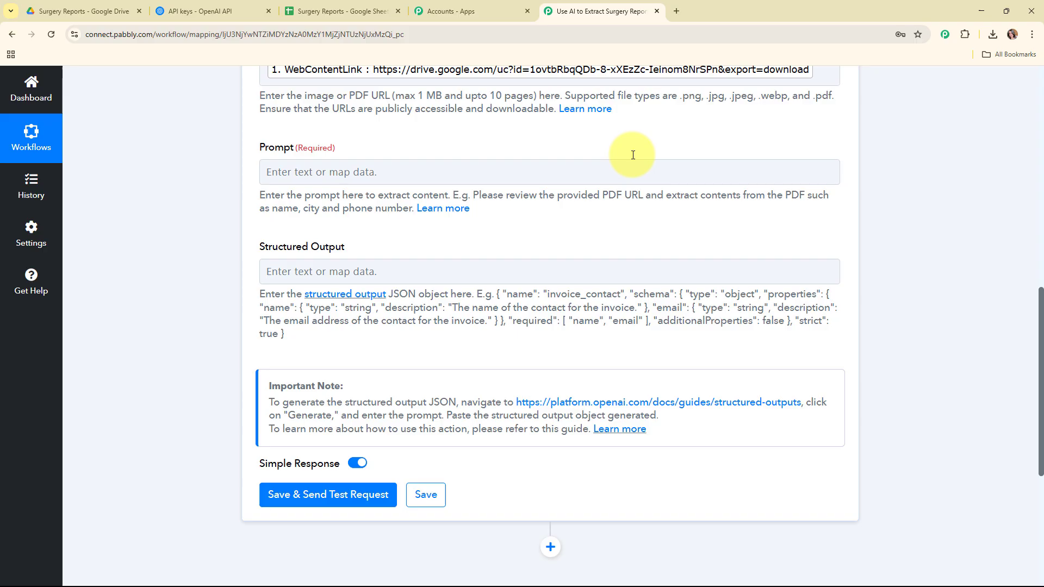
- Enter the extraction prompt "I want to extract details from pdf like patient Name, MR Number"
click(337, 171)
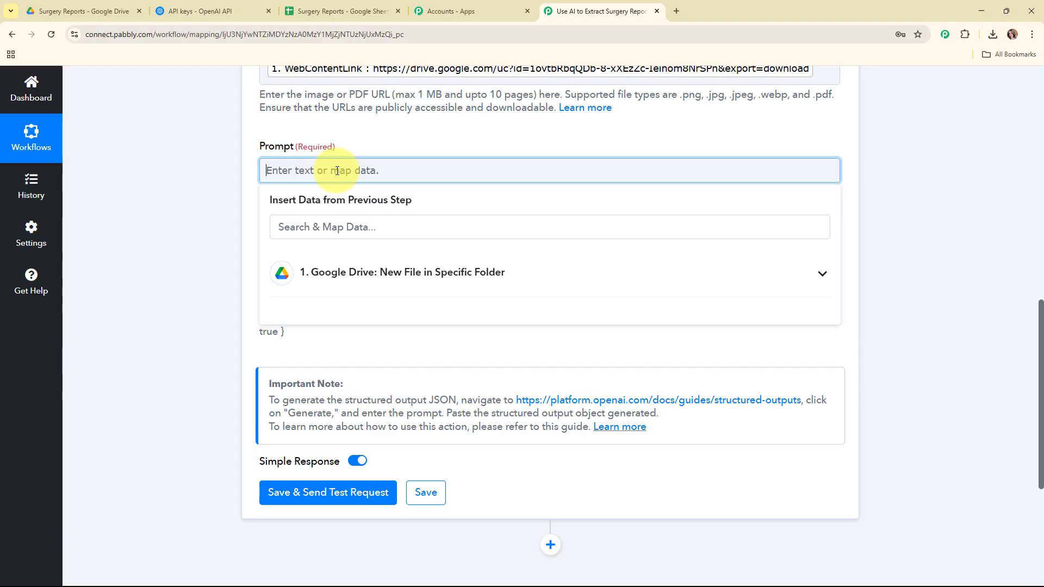
text(I want to extract details from pdf like )
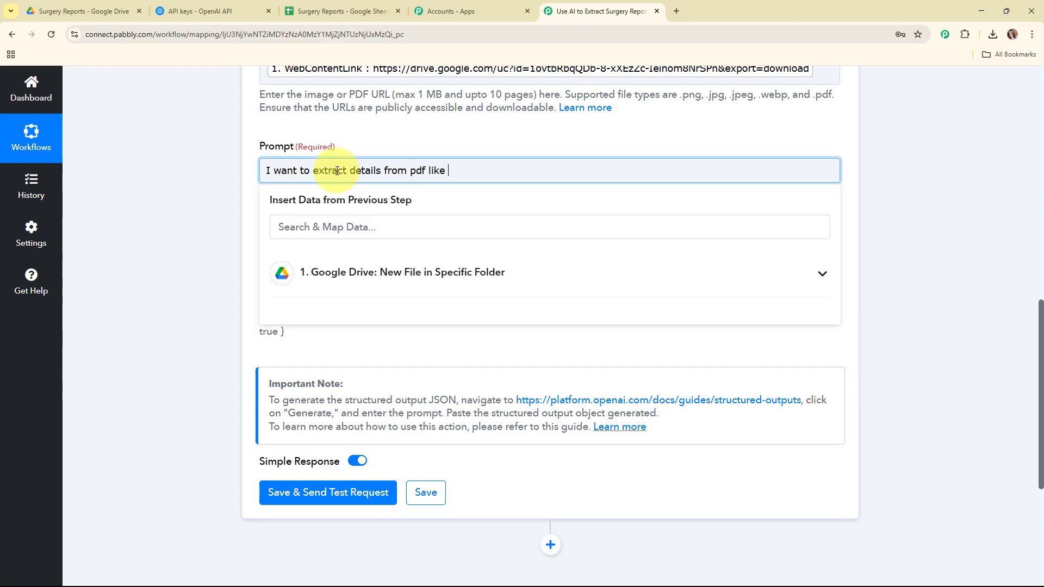
text(patient Name, MR Numbe)
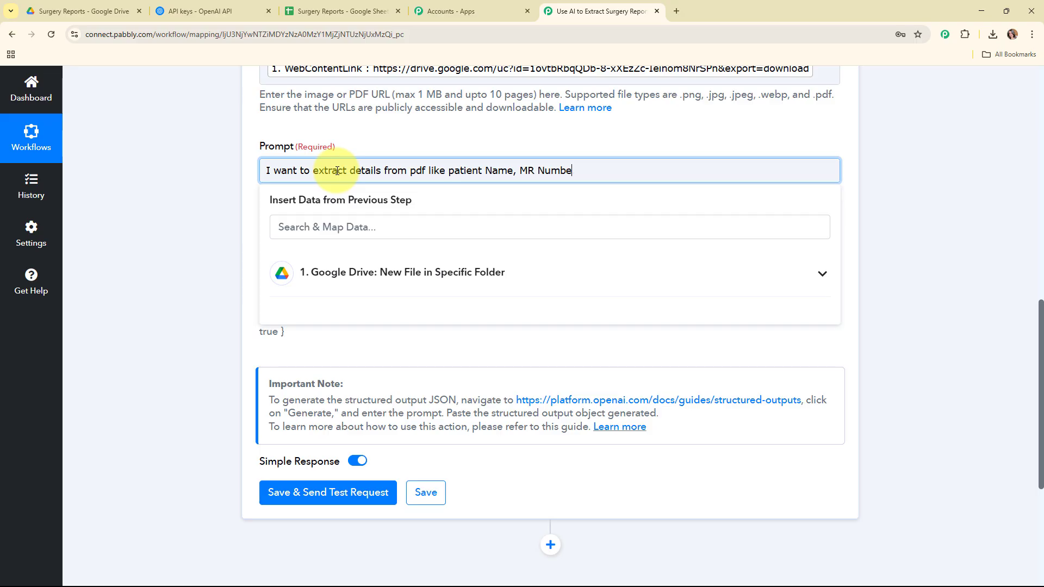
text(r)
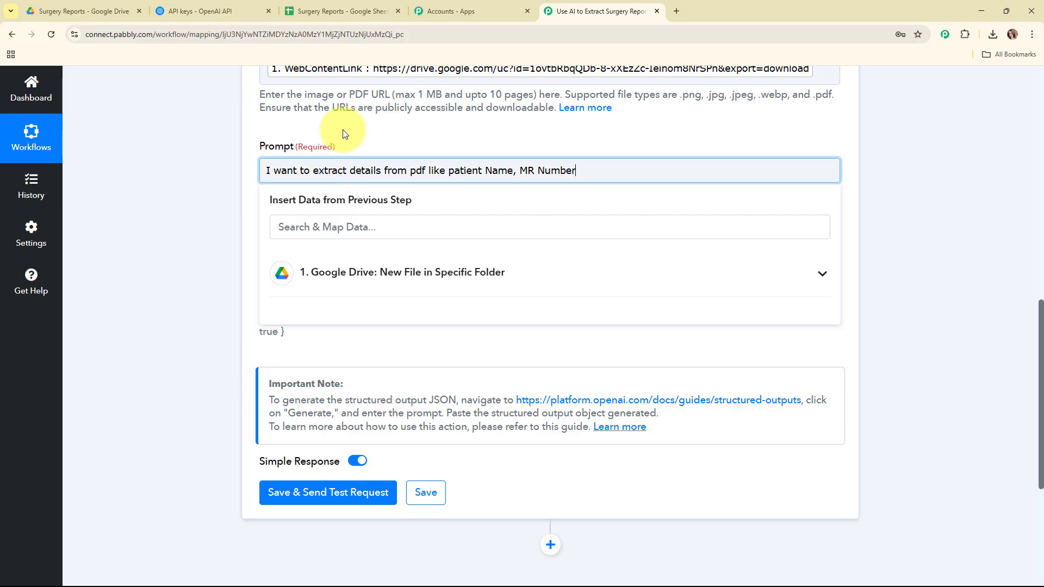
click(372, 125)
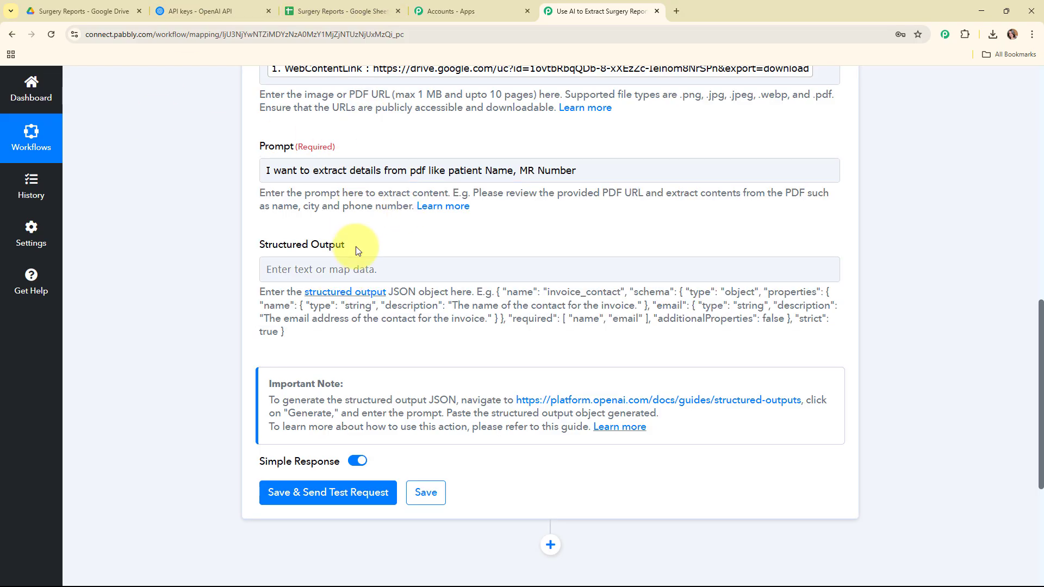
- Read the Structured Output note and, in Notepad, write the first field specification: "Patient Name", "Type of Text", "Give me the Name"
drag(353, 245, 232, 243)
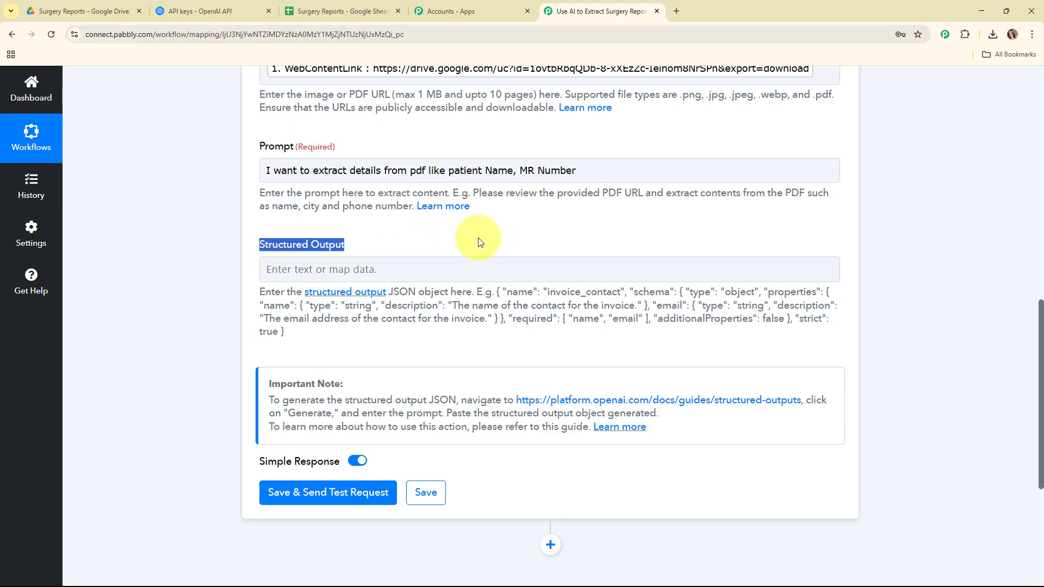
drag(396, 291, 525, 251)
click(524, 248)
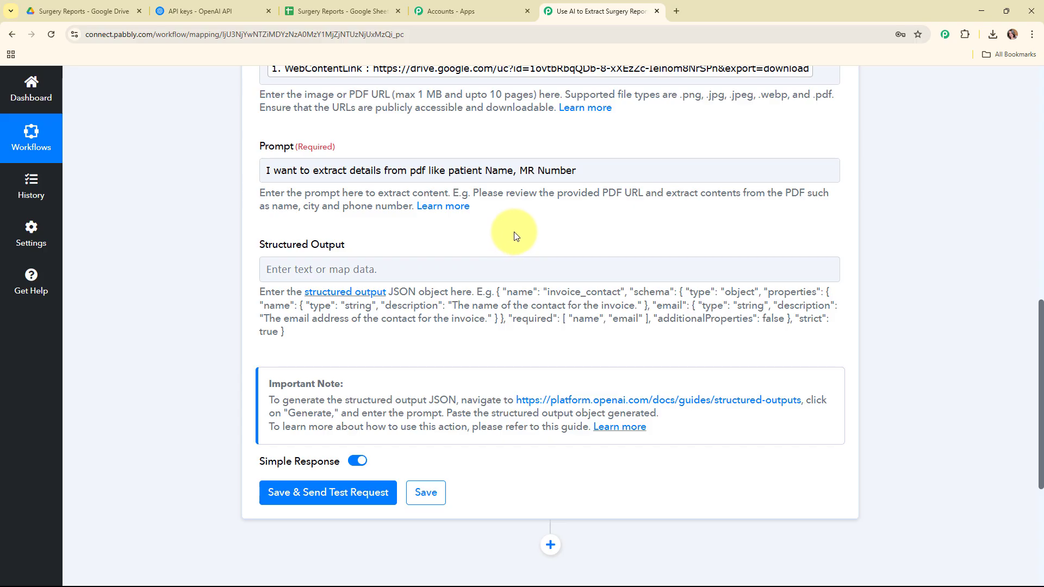
key(alt+Tab)
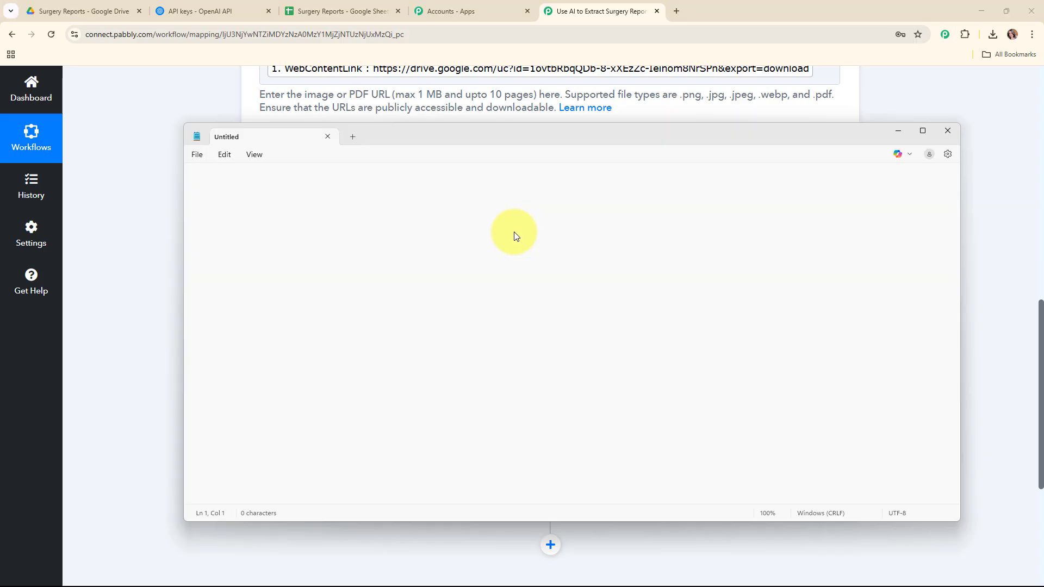
text(Patie)
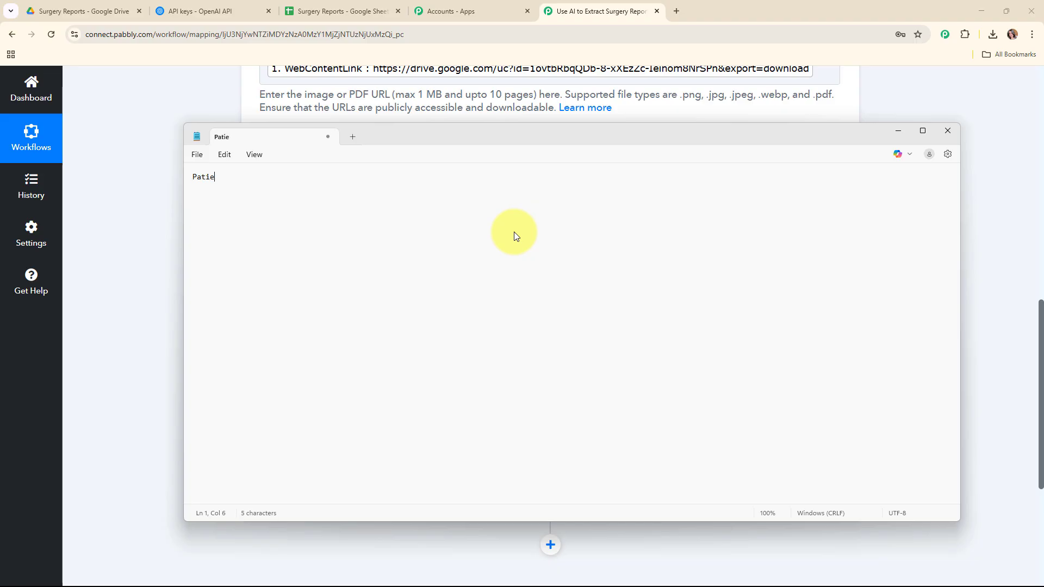
text(nt Name)
key(Return)
text(Type of Text )
text(Give )
text(me the )
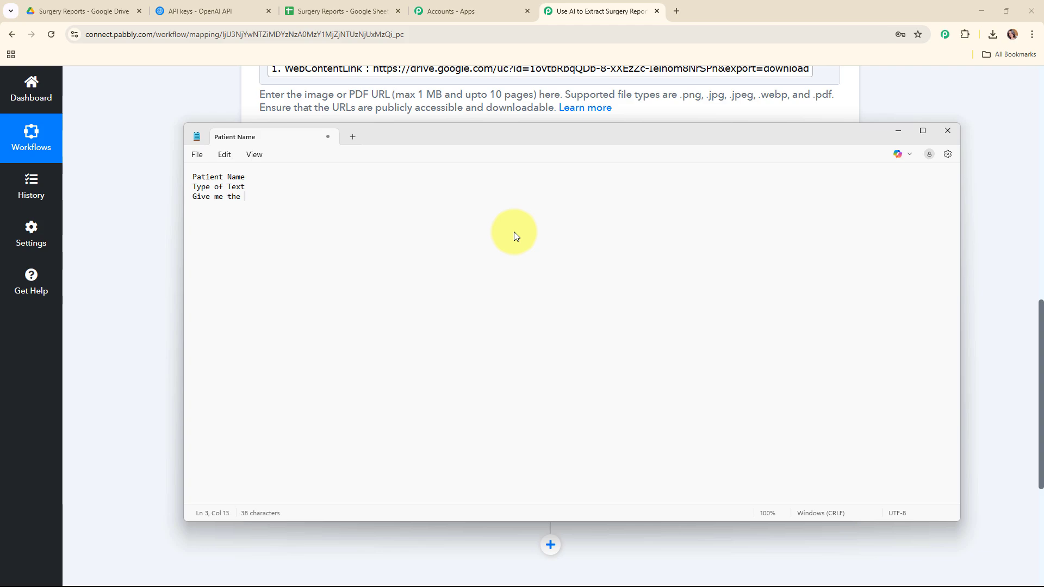
text(Name)
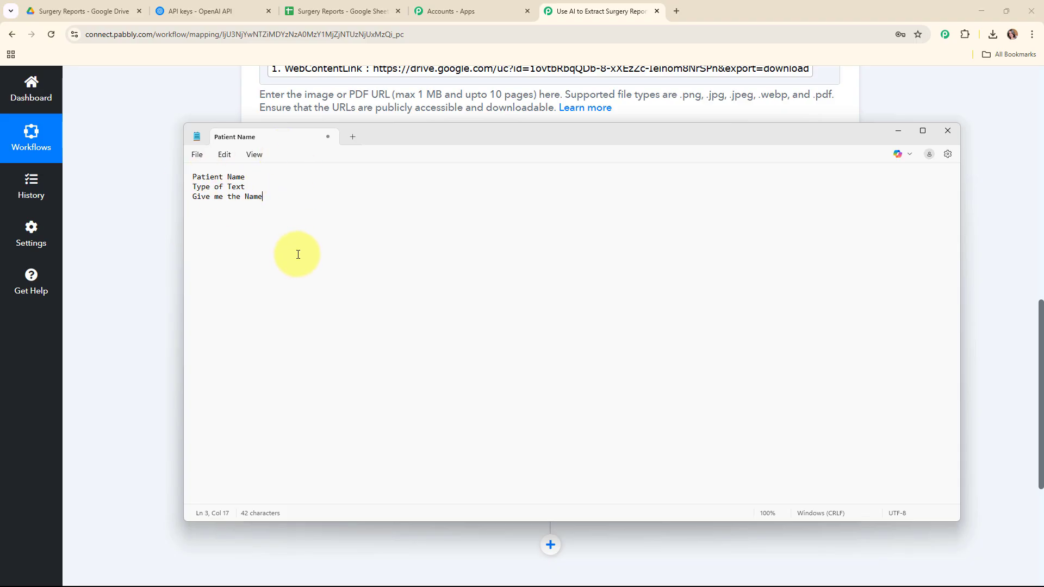
- Add specifications for MR Number (Text), Weight (Numeric), Date of Operation (Date), Height (Numeric) and Account Number (Text), select all the text, and minimize Notepad
text(MR Number Type of Text The unique Medical Record number assigned to the patient.  Weight Type of Numeric The patient’s body weight, typically recorded in kilograms or pounds.  Date of Operation Type of Date The scheduled or completed date of the patient’s operation or surgical procedure.  Height Type of Numeric The patient’s height, typically recorded in centimeters or feet/inches.  Account Number Type of Text)
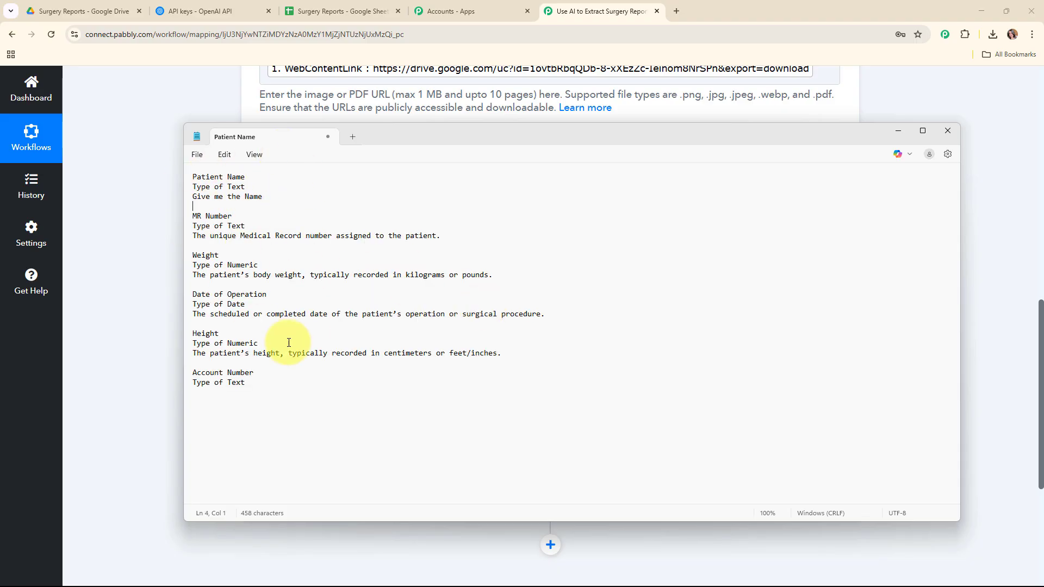
key(ctrl+a)
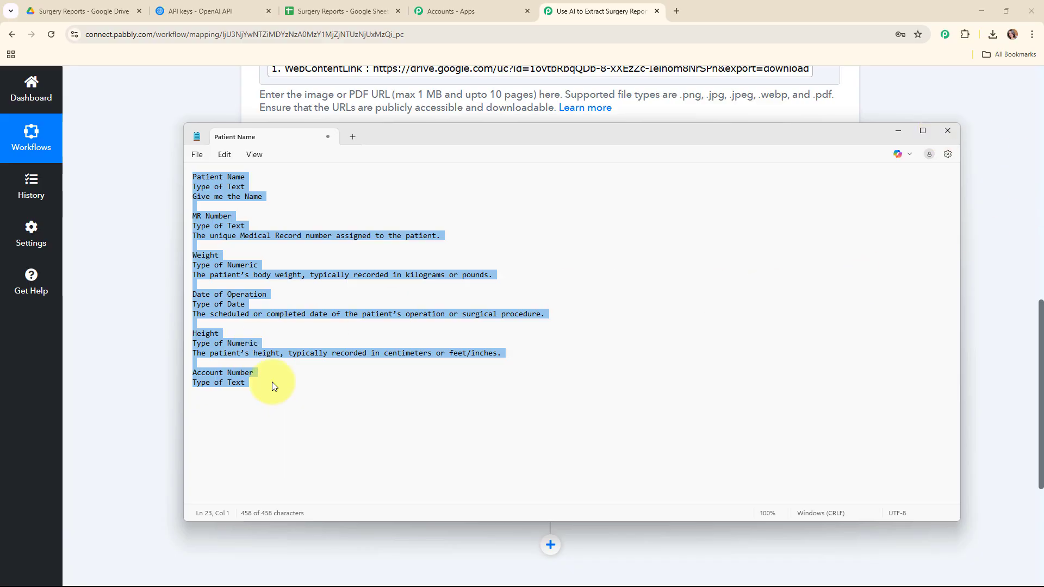
click(898, 130)
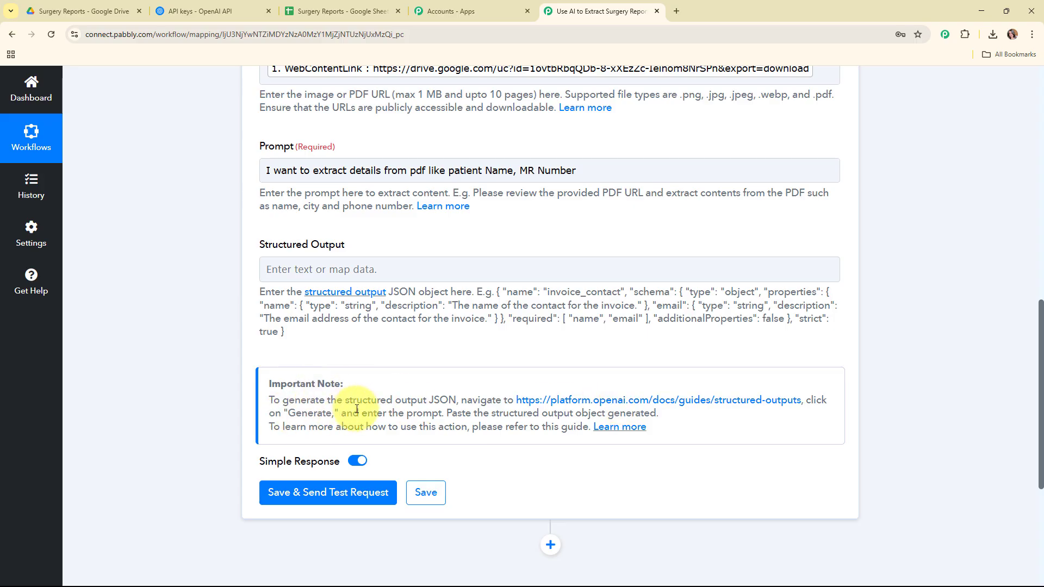
- Open OpenAI's Structured Outputs guide and generate a JSON schema from the copied field specifications
click(609, 400)
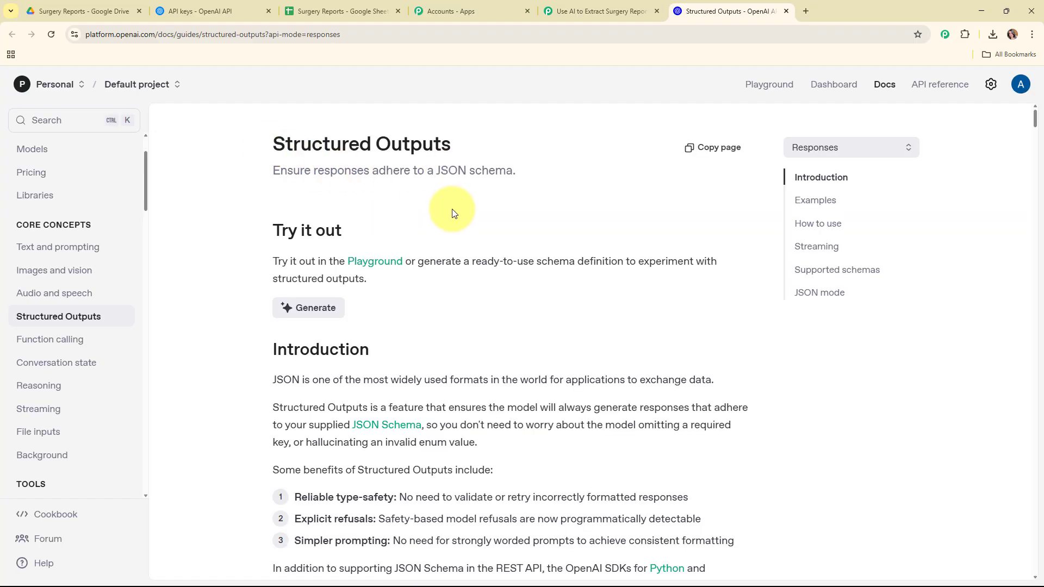
scroll(337, 237, down, 1)
click(280, 253)
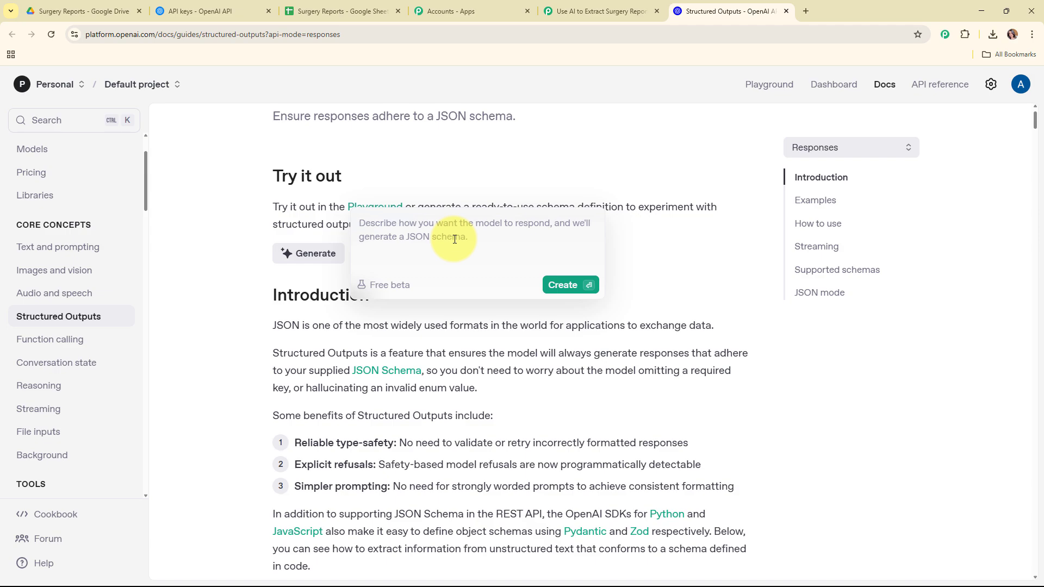
key(ctrl+v)
click(568, 387)
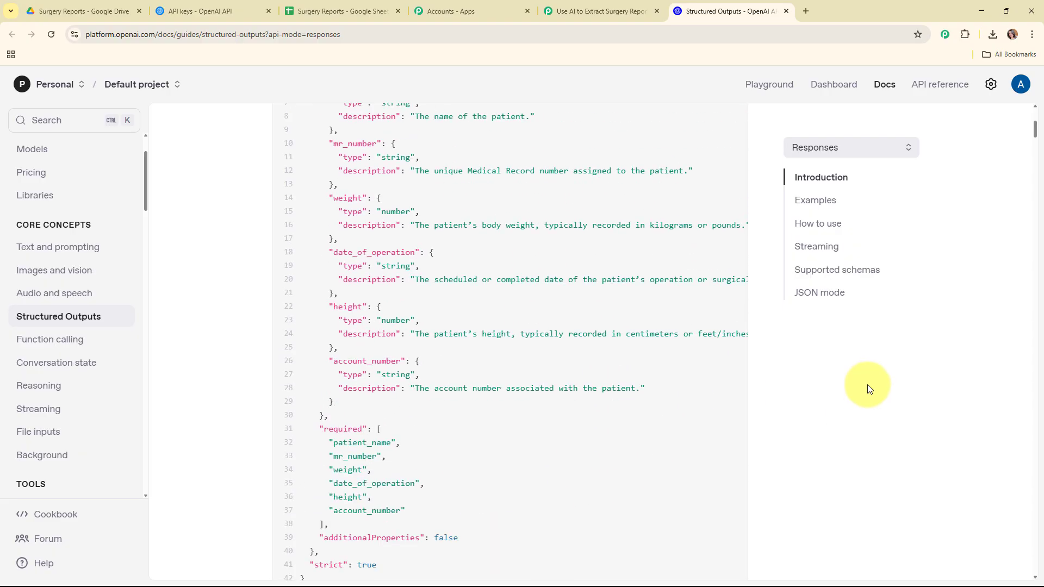
- Copy the generated JSON schema and paste it into the Structured Output field of the OpenAI action in Pabbly Connect
scroll(868, 388, up, 1)
click(734, 346)
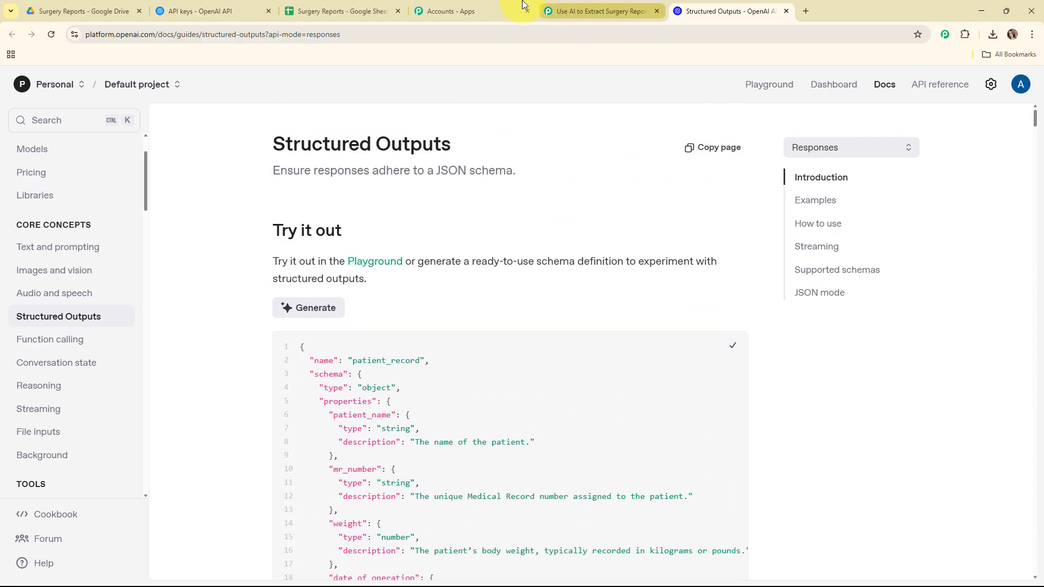
click(600, 11)
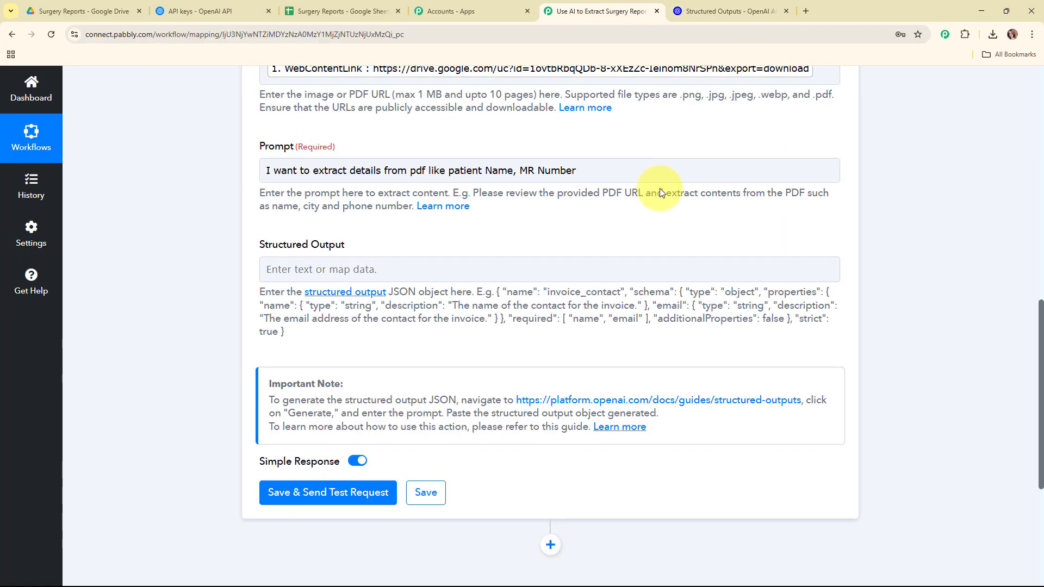
click(568, 269)
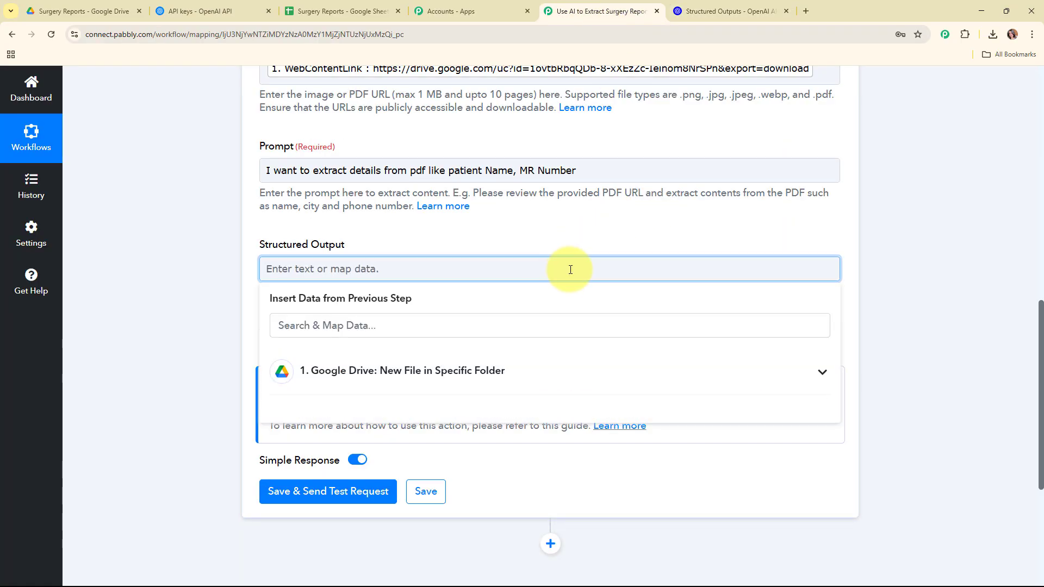
key(ctrl+v)
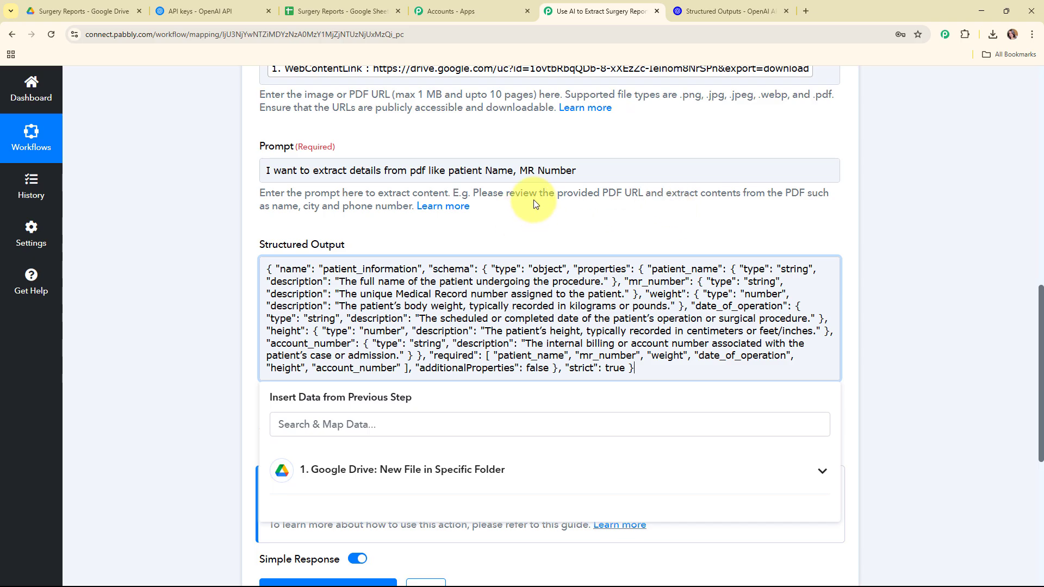
- Shorten the prompt to "I want to extract details", and save and send the test request
click(520, 225)
drag(585, 168, 383, 168)
key(BackSpace)
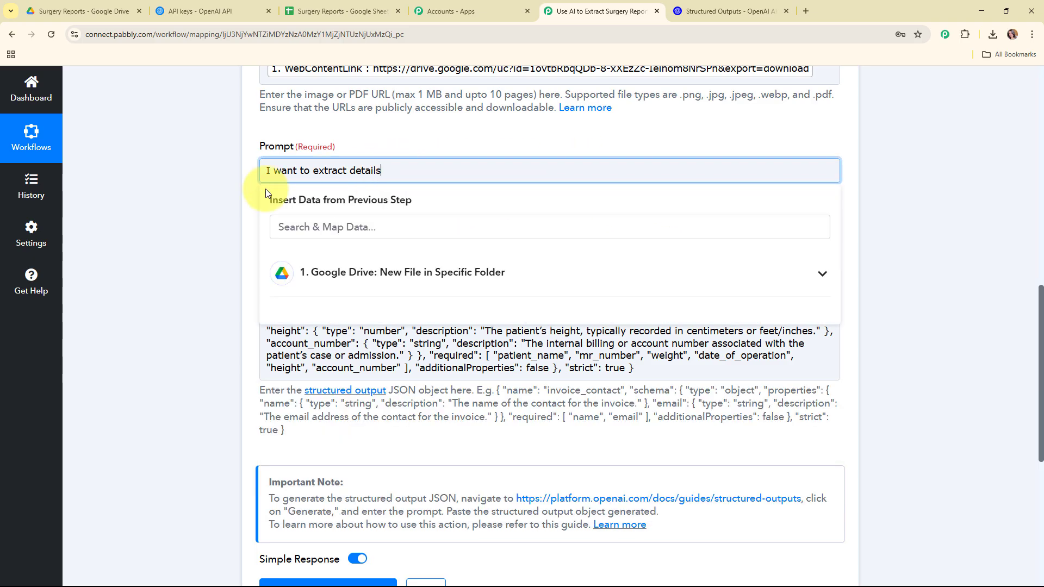
scroll(903, 228, up, 1)
scroll(903, 223, down, 7)
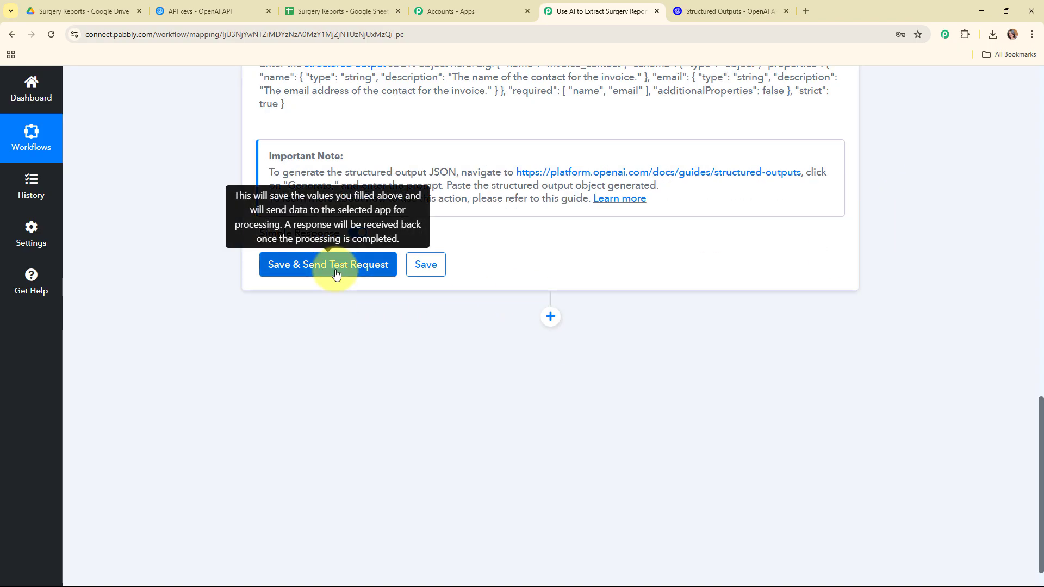
click(336, 273)
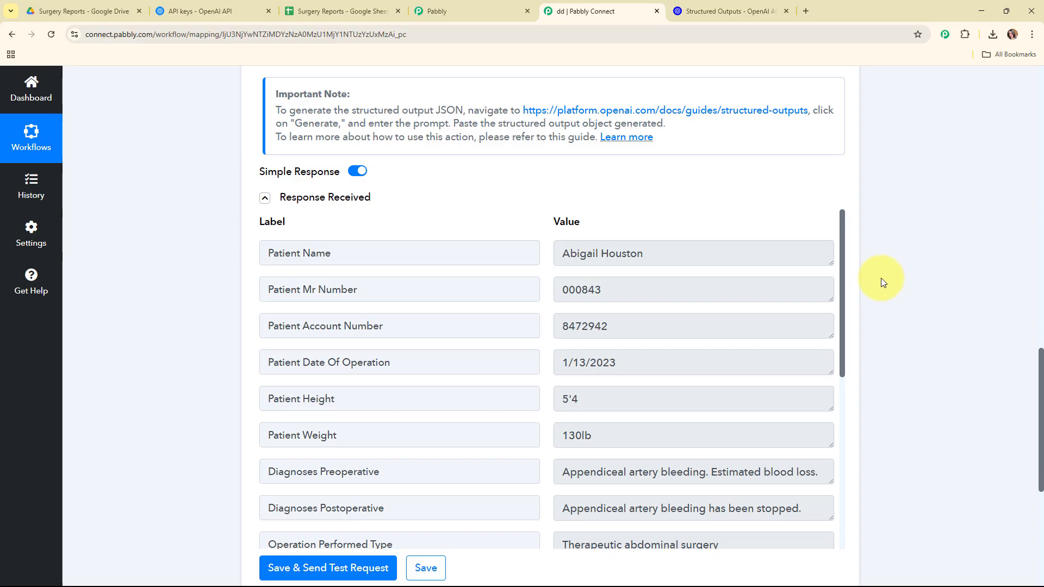
- Review all extracted fields in the OpenAI action's received response, and collapse the action
drag(842, 260, 855, 468)
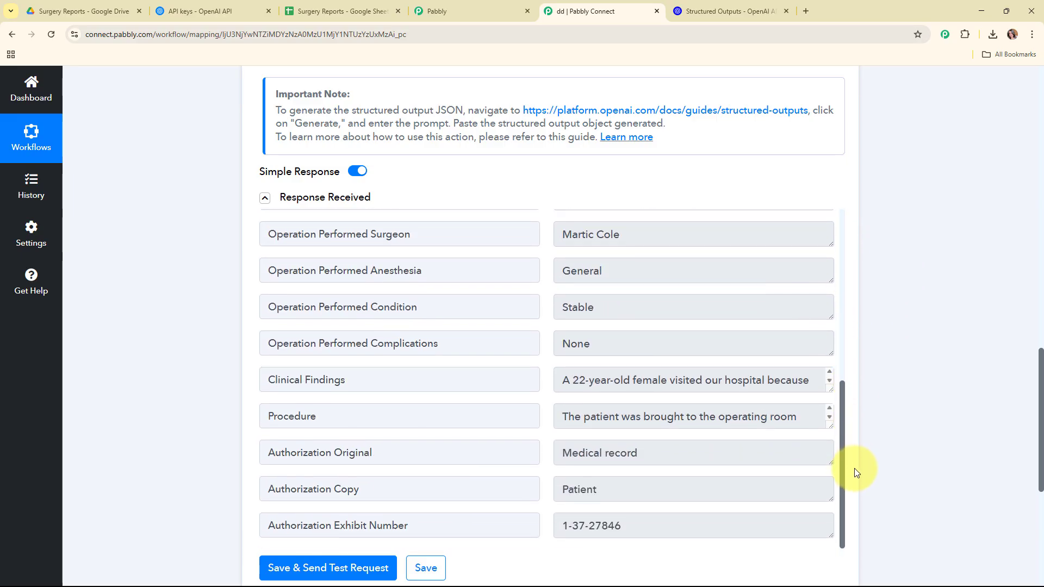
scroll(931, 337, up, 1)
scroll(931, 337, up, 11)
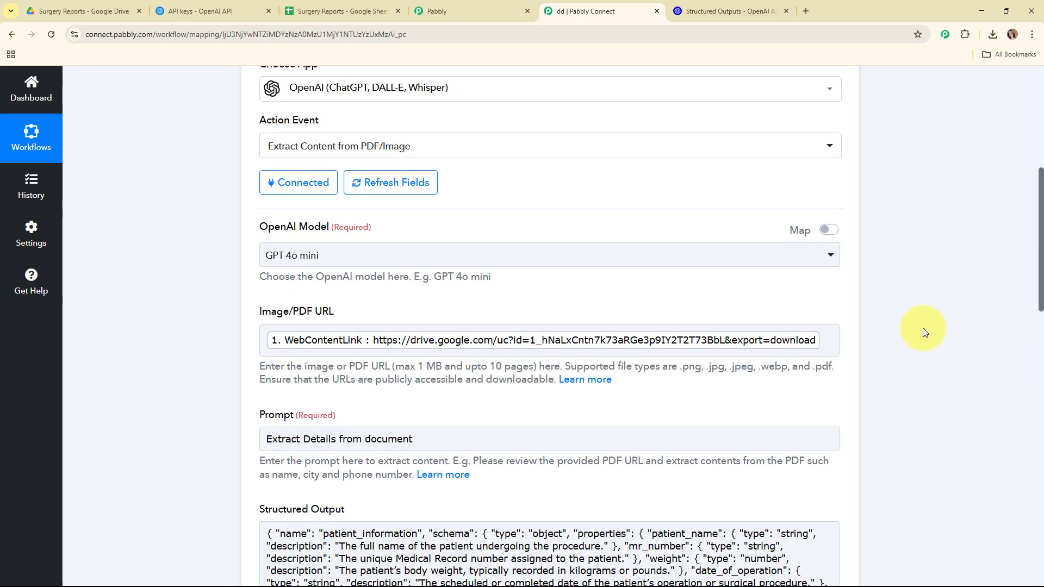
click(511, 202)
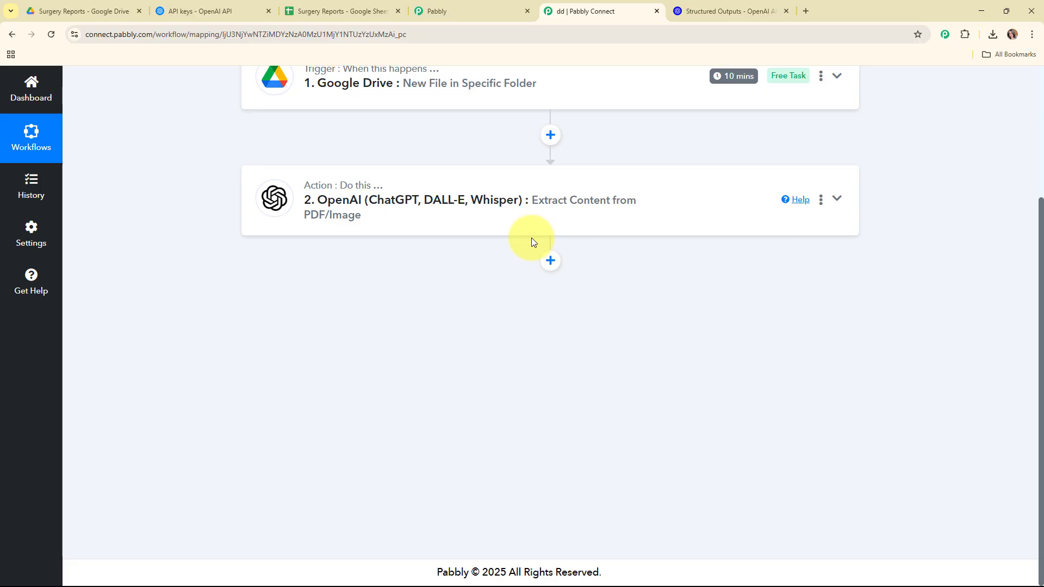
- Add a Google Sheets action after the OpenAI step with the action event Add New Row
click(548, 262)
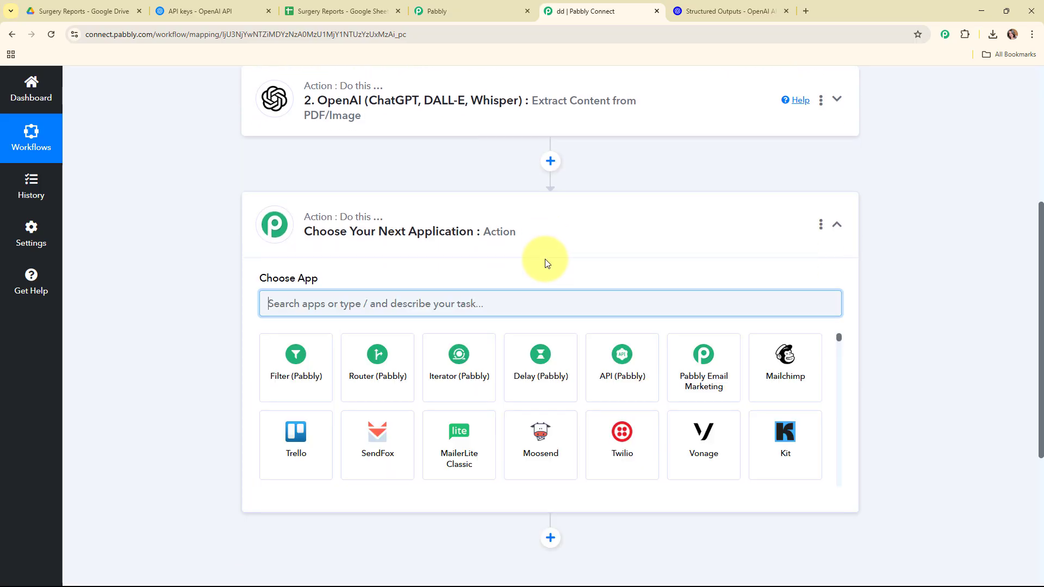
text(sh)
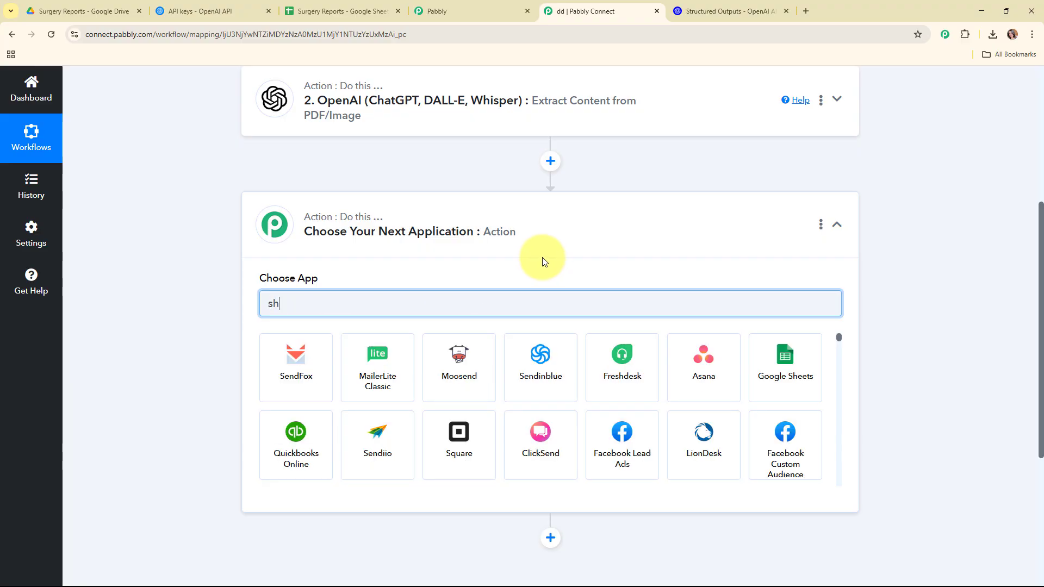
text(ee)
click(288, 357)
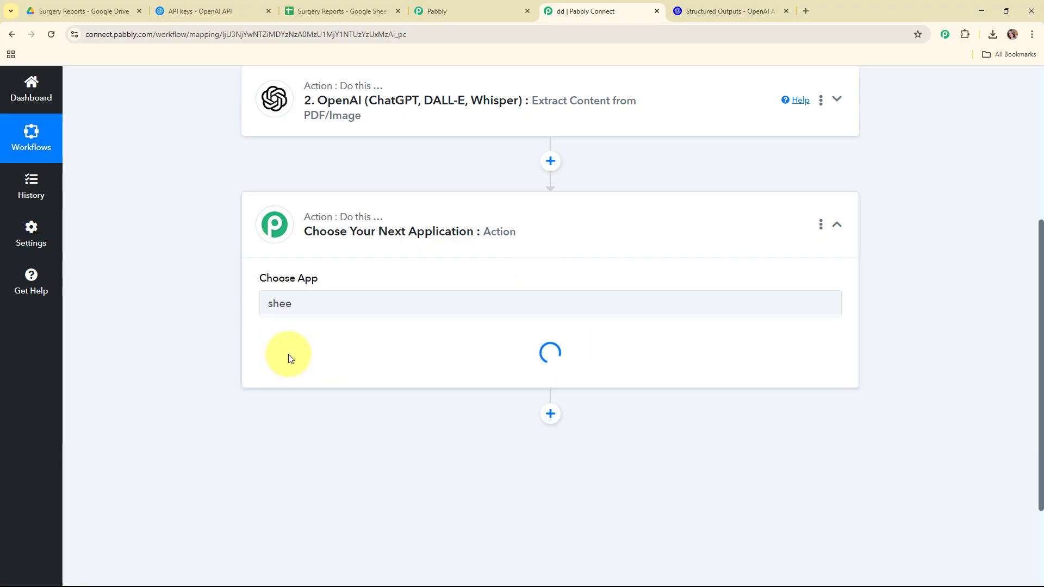
click(305, 171)
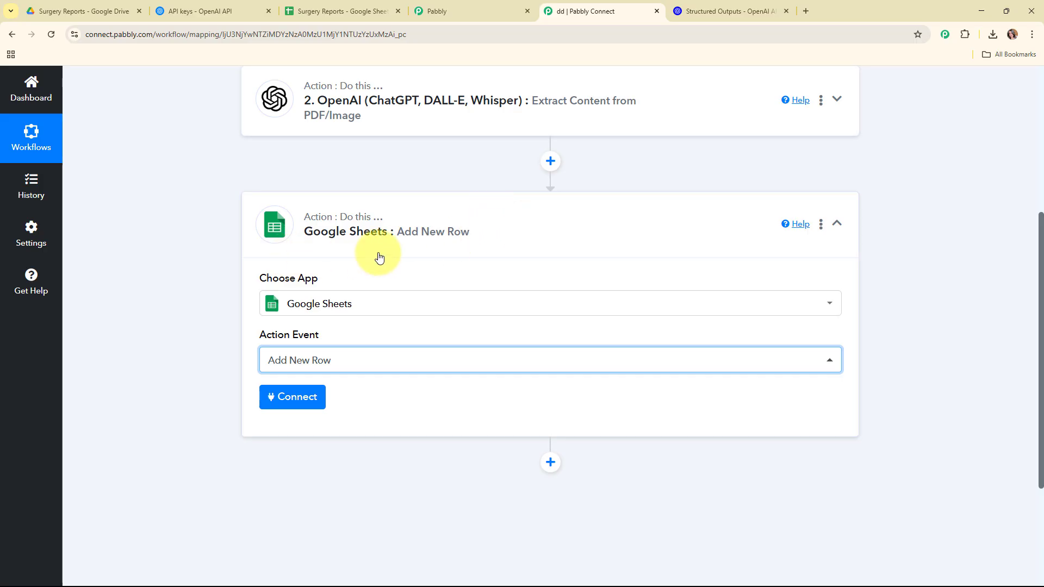
- Connect Google Sheets through a new connection, signing in with Google and allowing the requested access
click(292, 403)
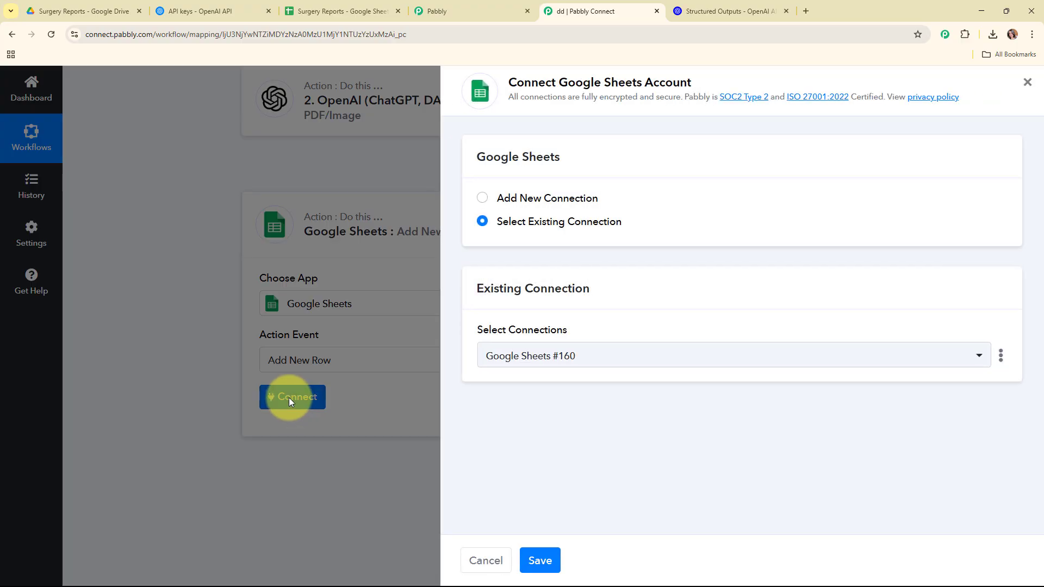
click(484, 199)
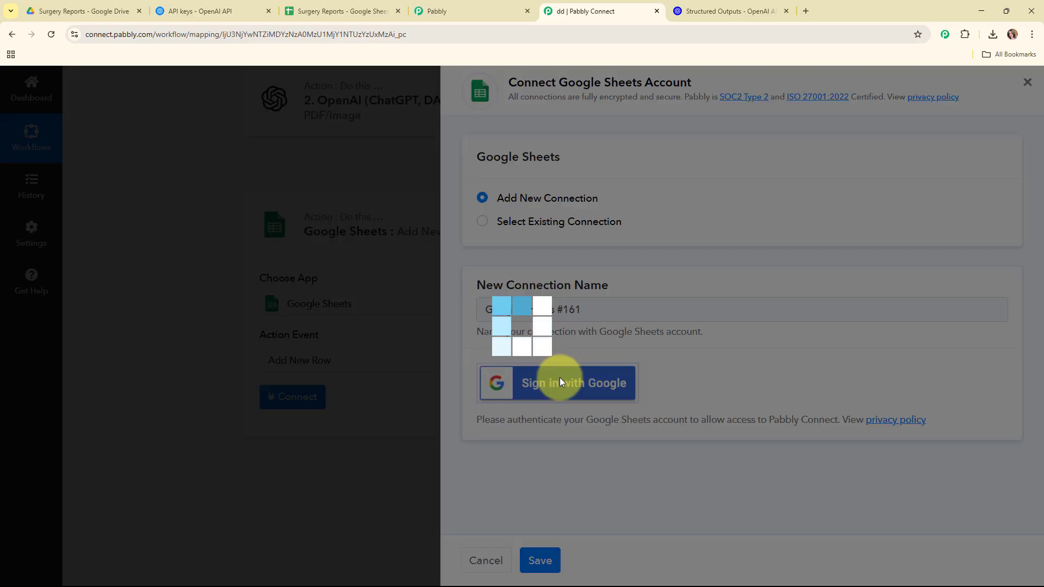
click(561, 383)
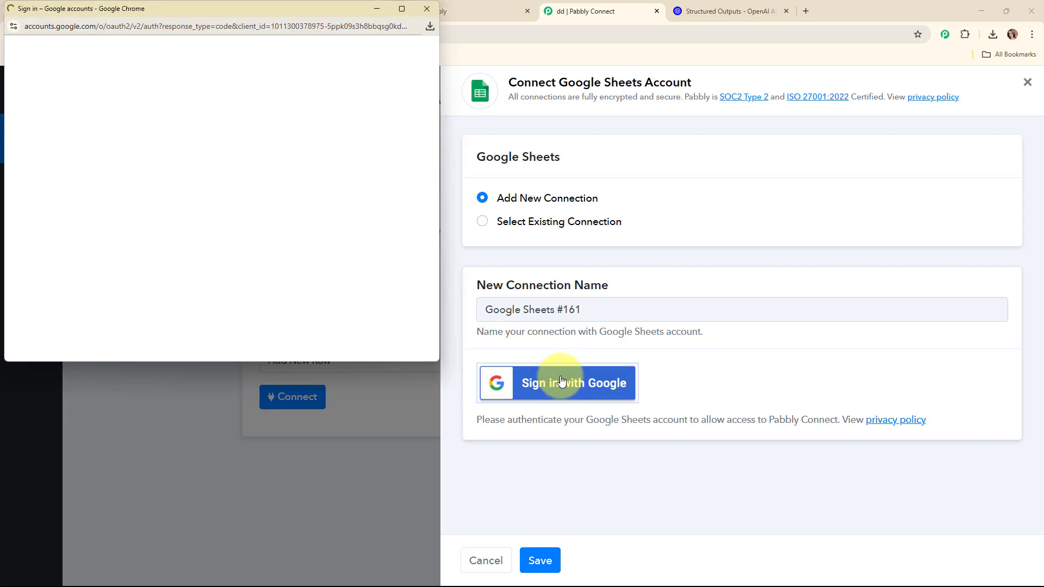
click(359, 137)
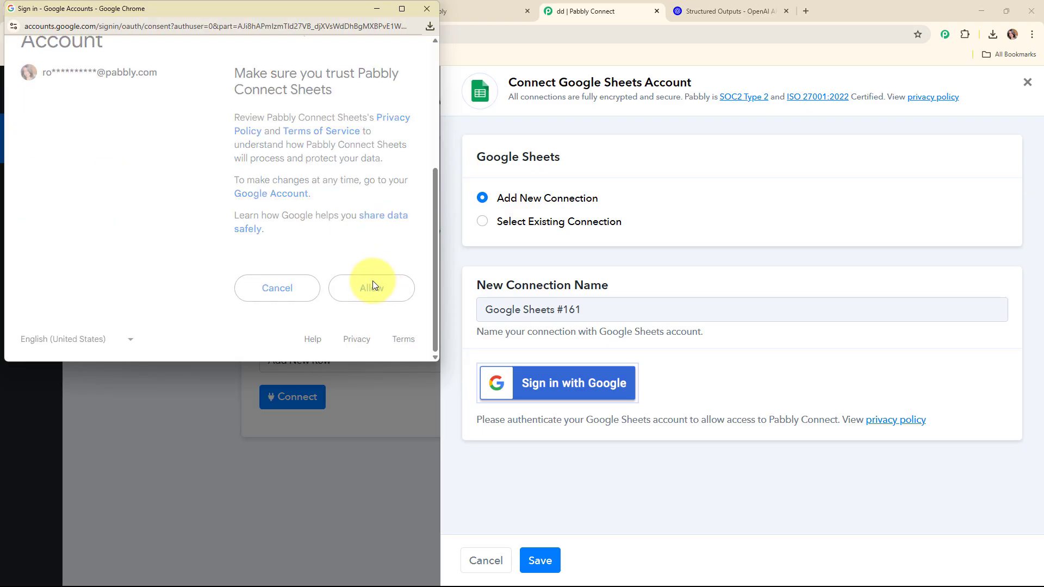
click(373, 288)
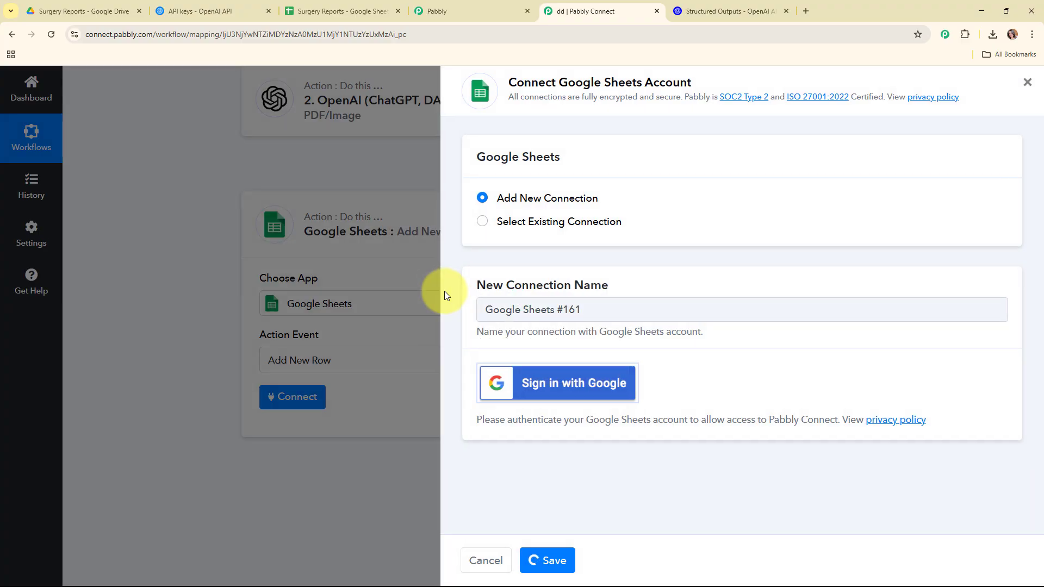
- Check the target spreadsheet's name in Google Sheets, and select the Surgery Reports spreadsheet and Sheet1 for the new row
scroll(602, 320, down, 6)
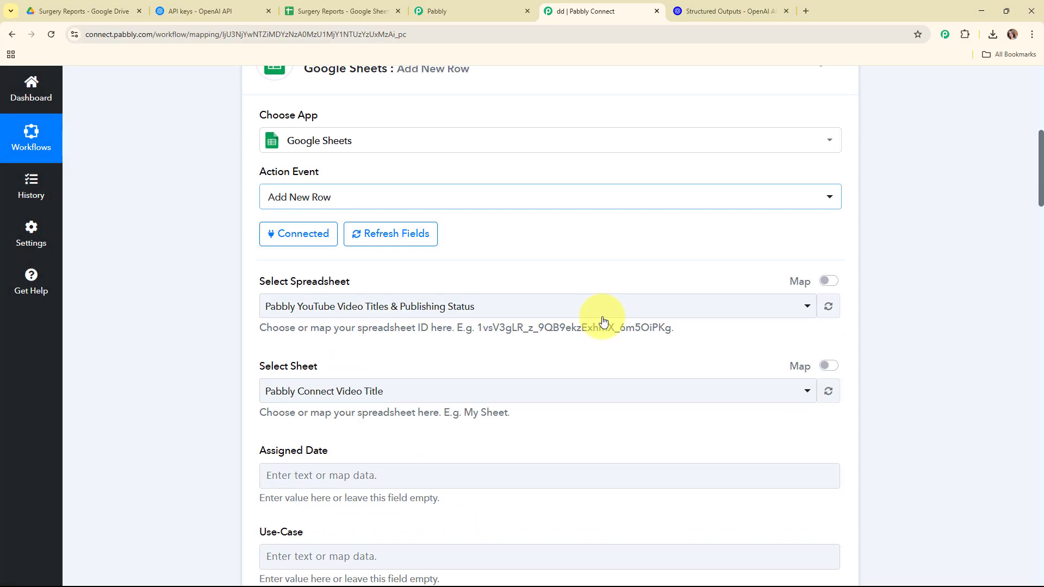
scroll(356, 226, up, 2)
triple_click(332, 225)
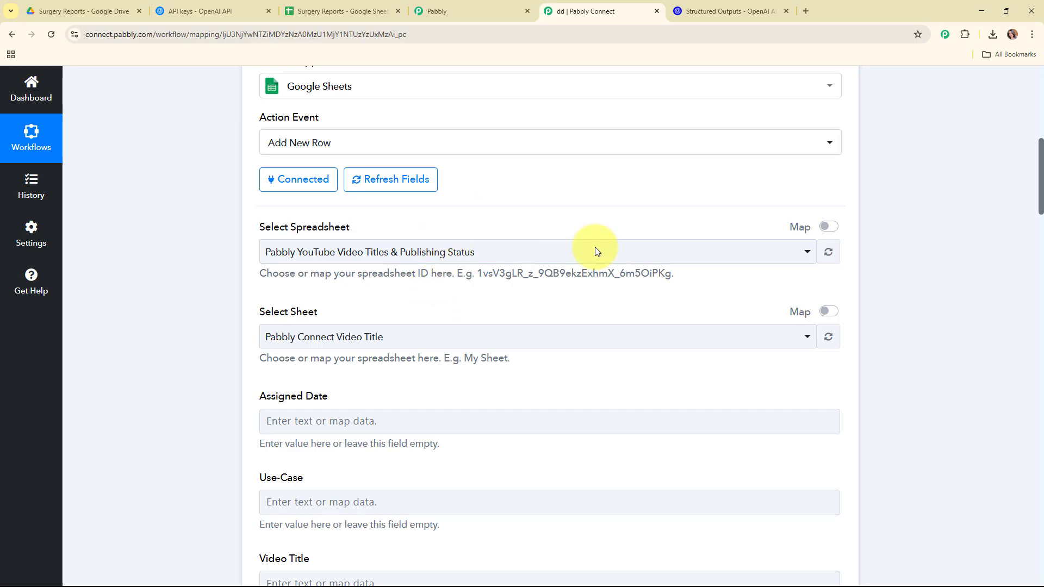
click(363, 13)
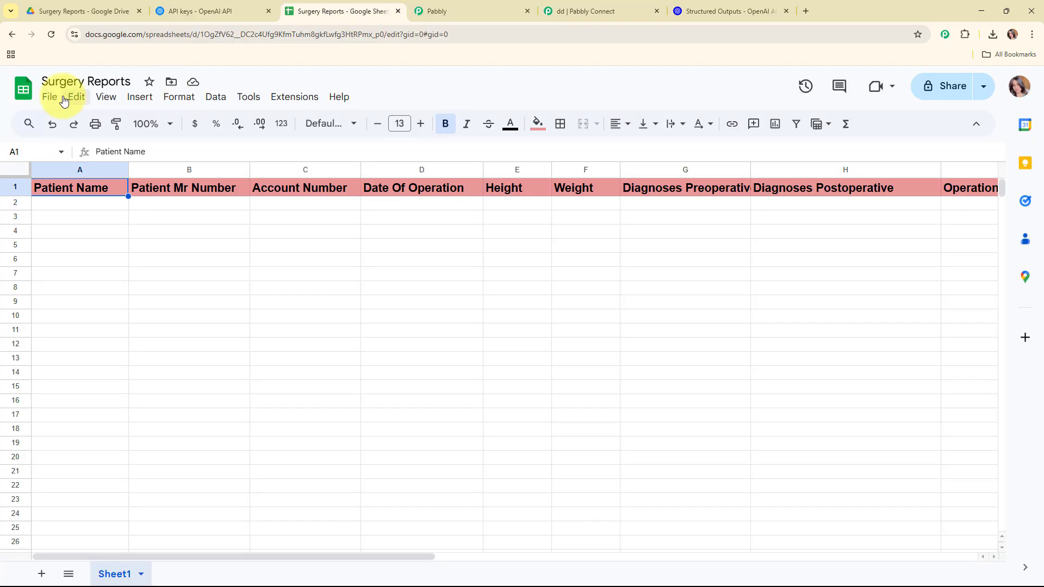
click(674, 4)
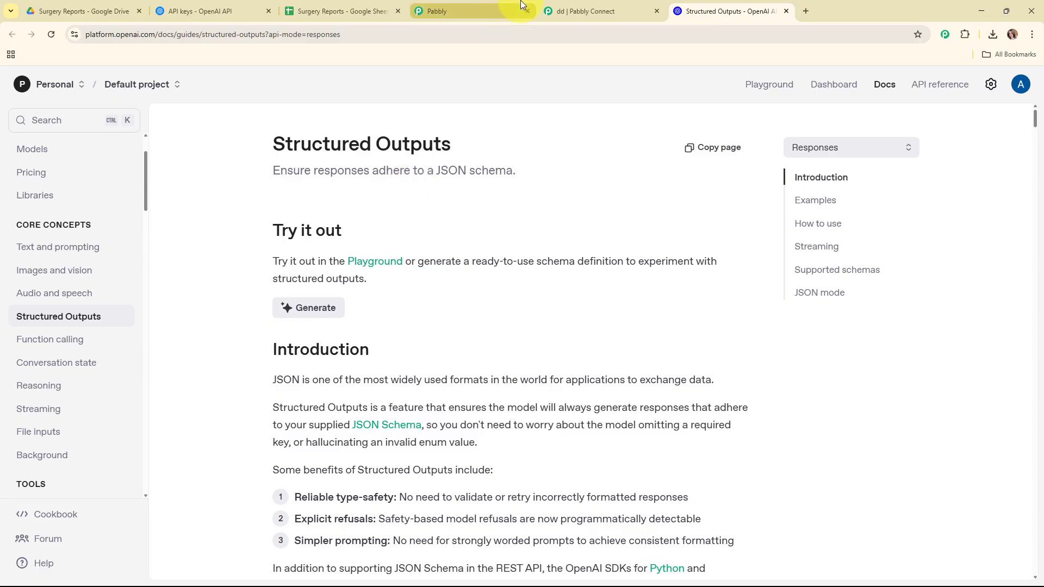
click(549, 11)
click(373, 252)
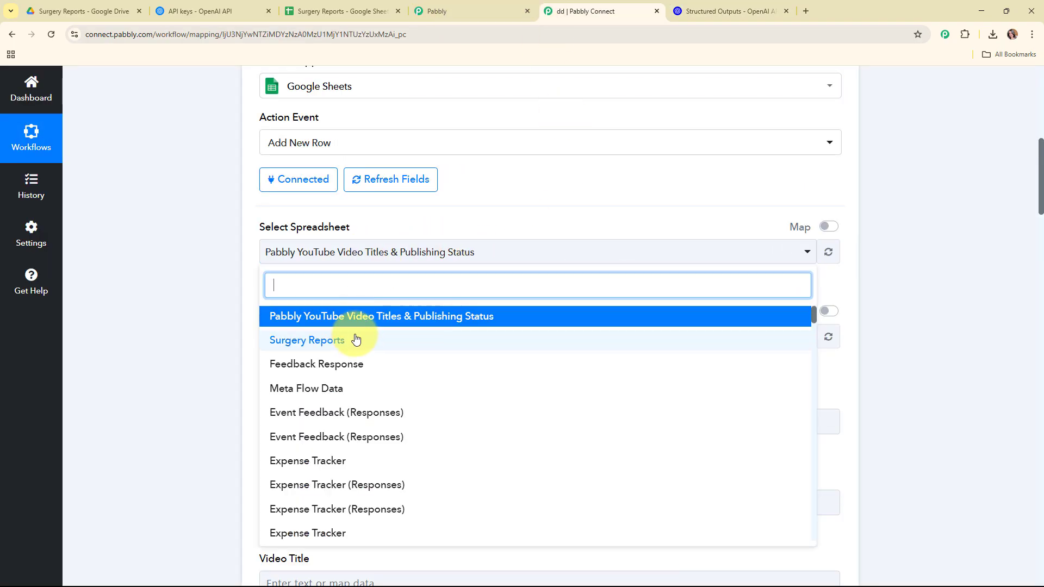
click(356, 339)
scroll(407, 246, down, 2)
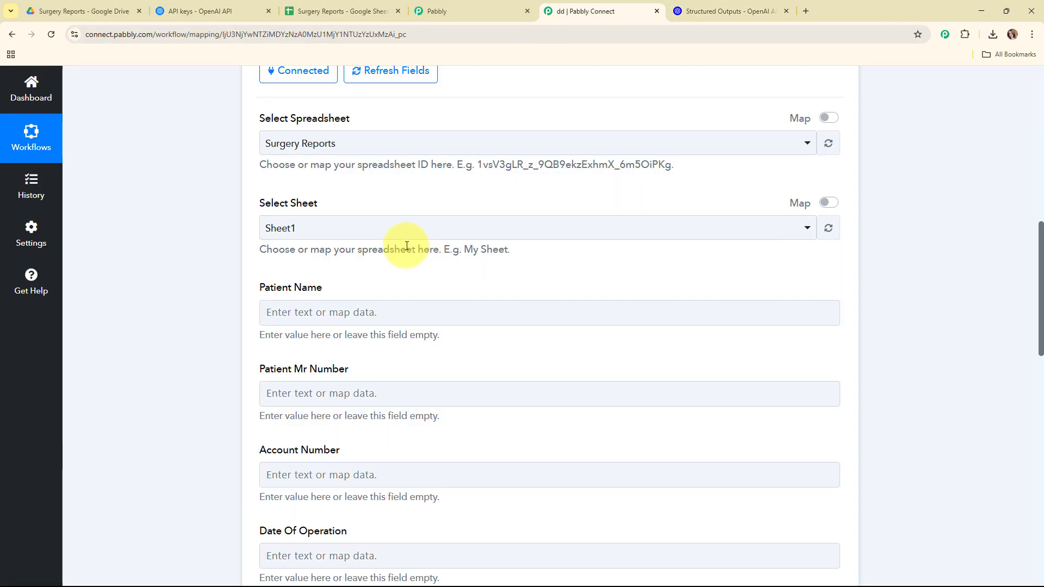
click(395, 241)
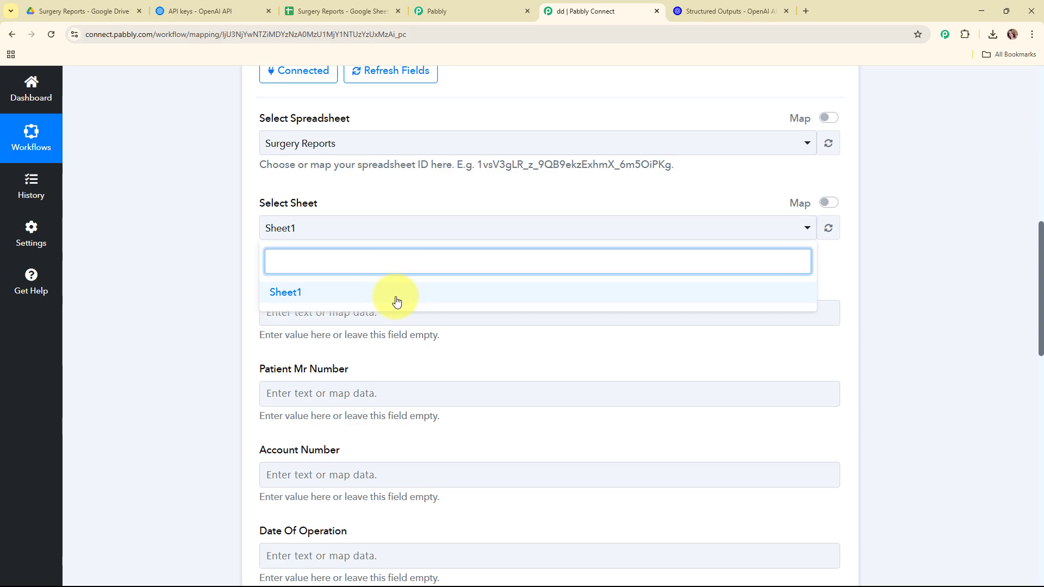
click(396, 301)
- Compare the new row's mapping fields with the column headers in the Surgery Reports spreadsheet, and return to the workflow
scroll(671, 298, down, 2)
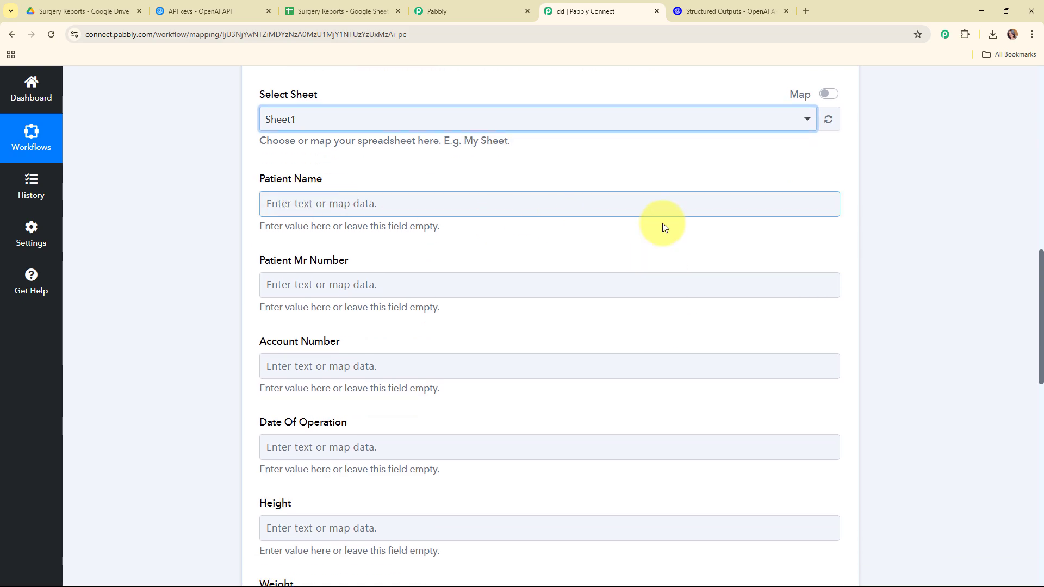
scroll(662, 223, down, 6)
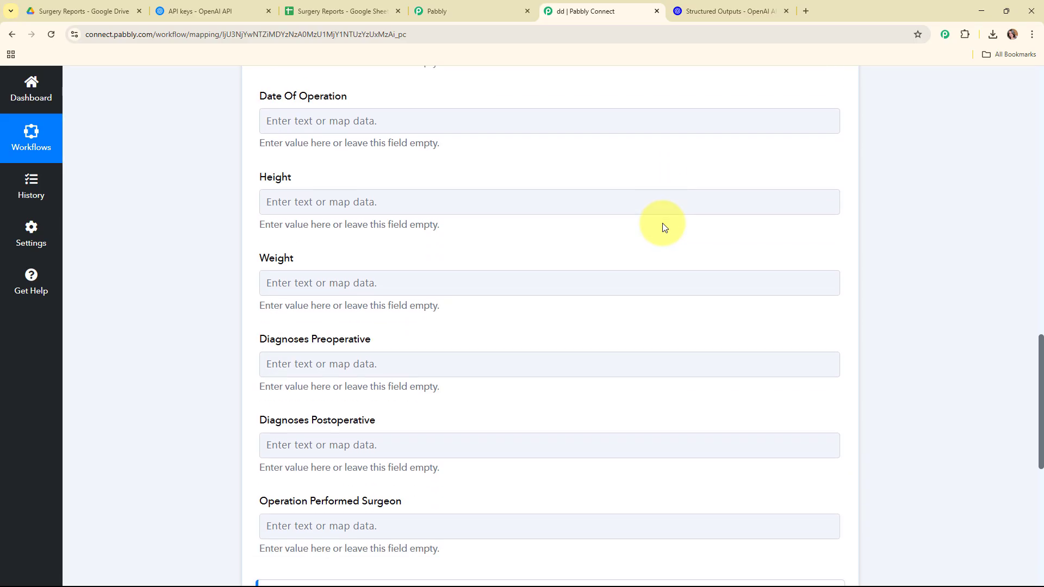
scroll(662, 223, down, 2)
scroll(670, 269, up, 5)
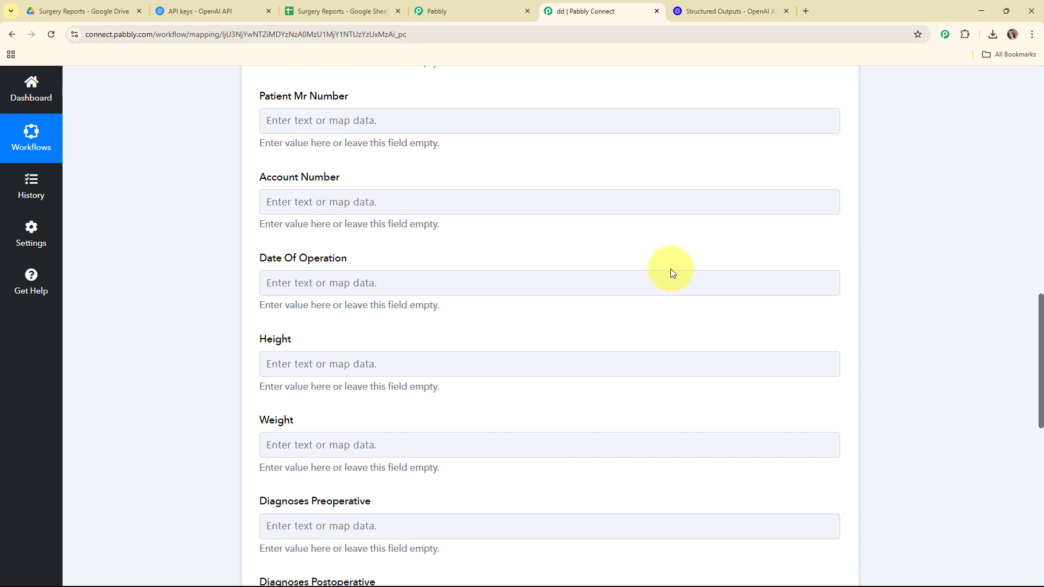
click(329, 5)
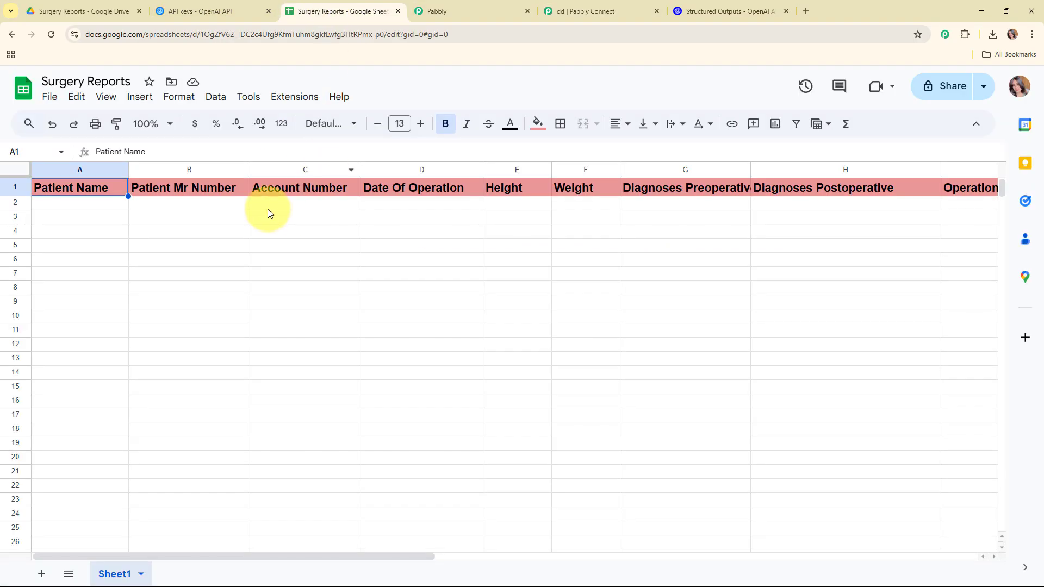
click(82, 204)
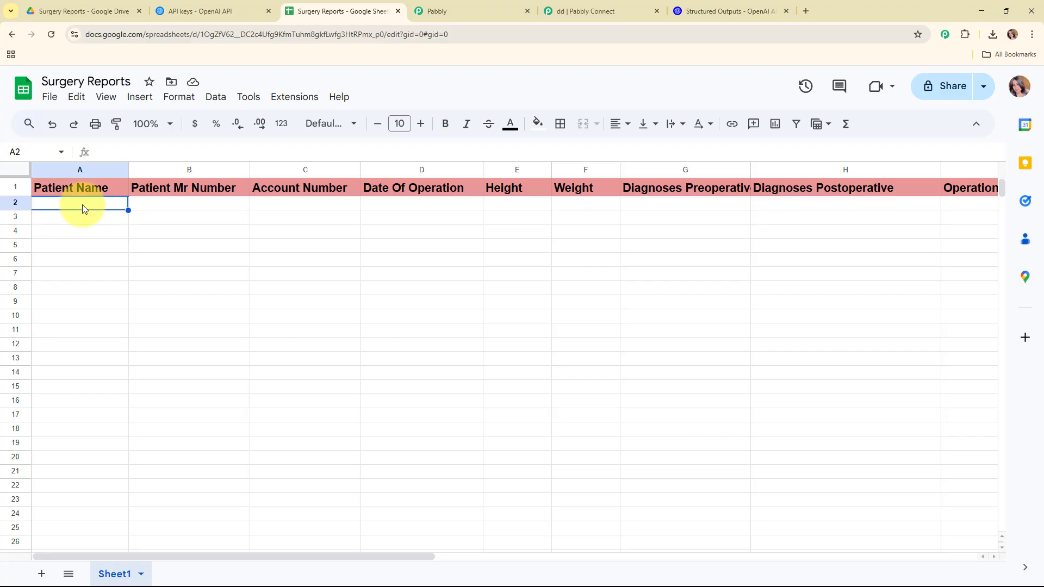
click(585, 11)
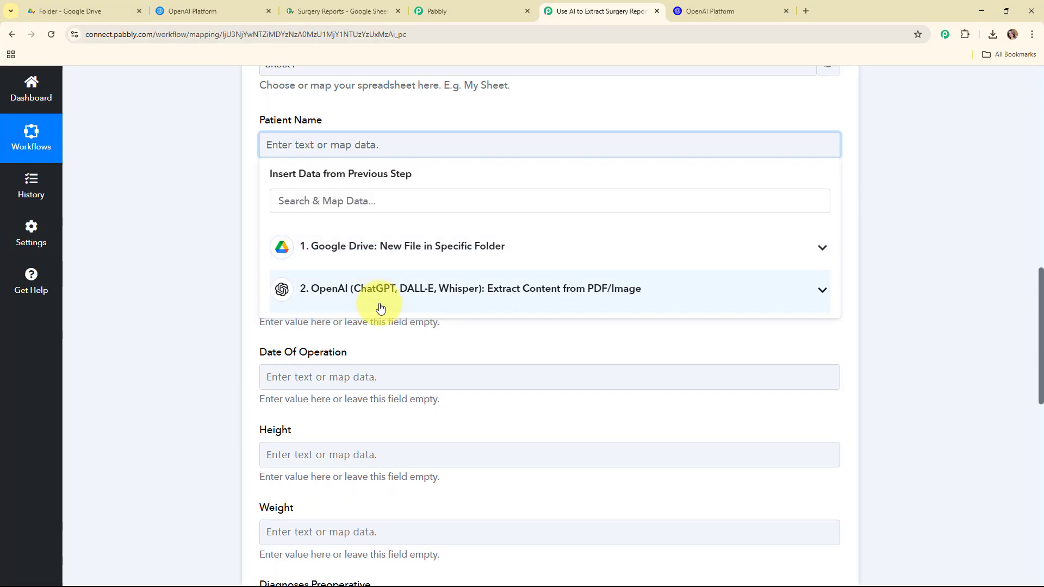
- Map the new row's Patient Name and Patient Mr Number fields to the matching values from the OpenAI step
click(373, 291)
click(374, 330)
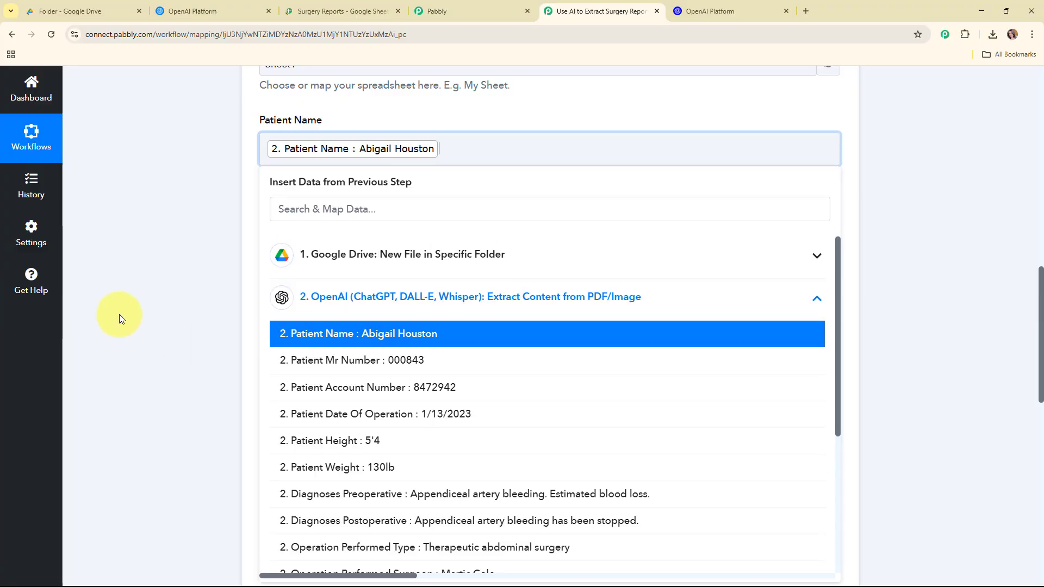
click(120, 318)
click(338, 229)
click(338, 373)
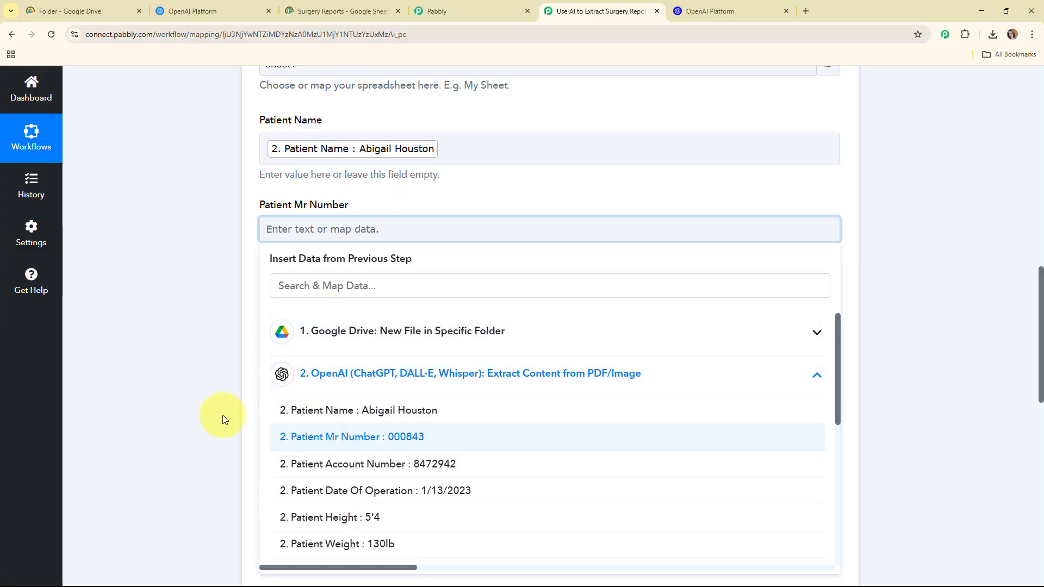
click(352, 437)
- Map the Account Number and Date Of Operation fields to the OpenAI step's Patient Account Number and Patient Date Of Operation
scroll(419, 250, down, 4)
click(344, 97)
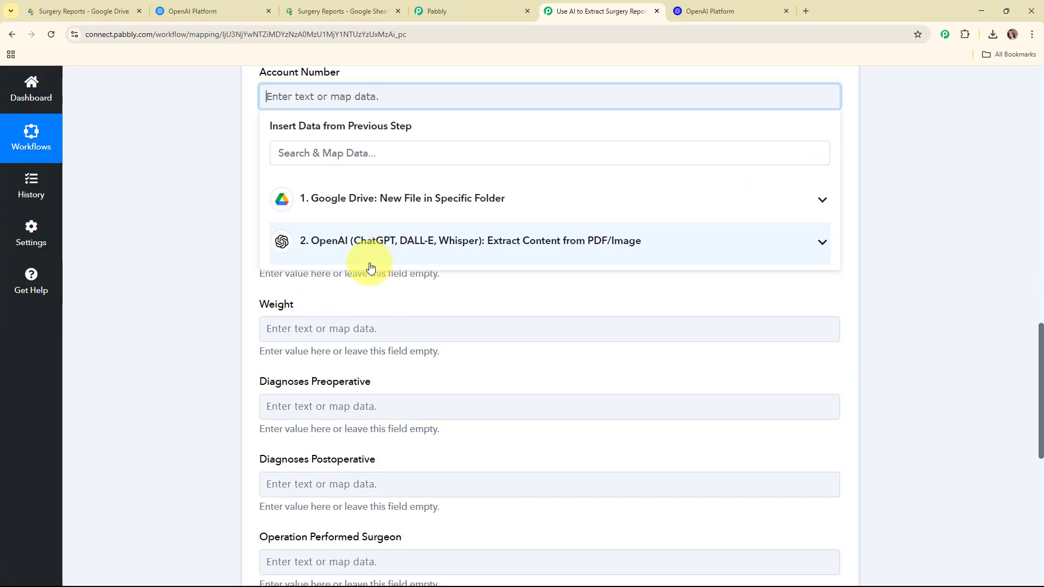
click(370, 267)
click(361, 331)
scroll(385, 261, down, 1)
click(380, 131)
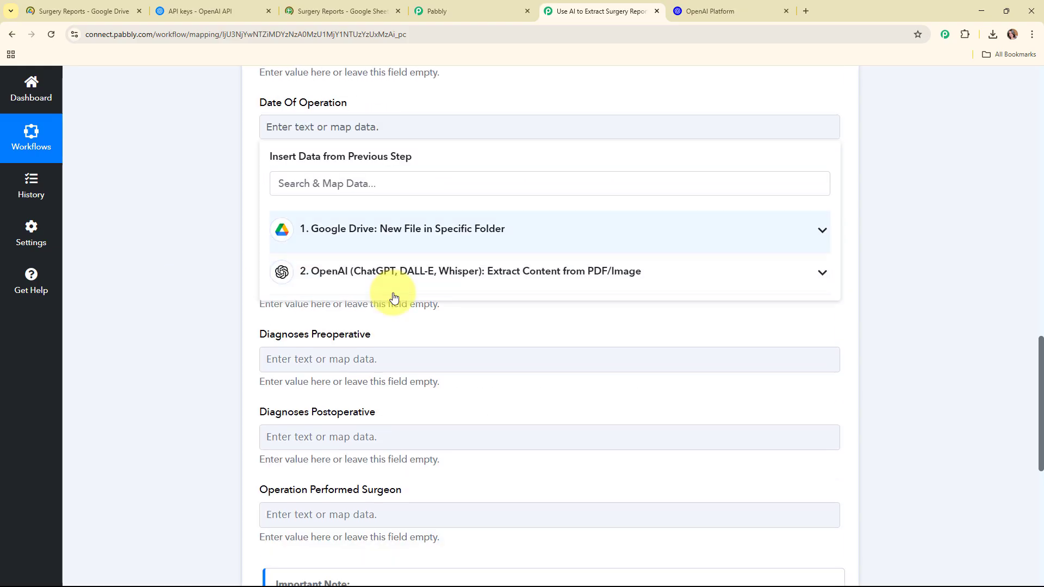
click(392, 272)
click(375, 394)
click(166, 300)
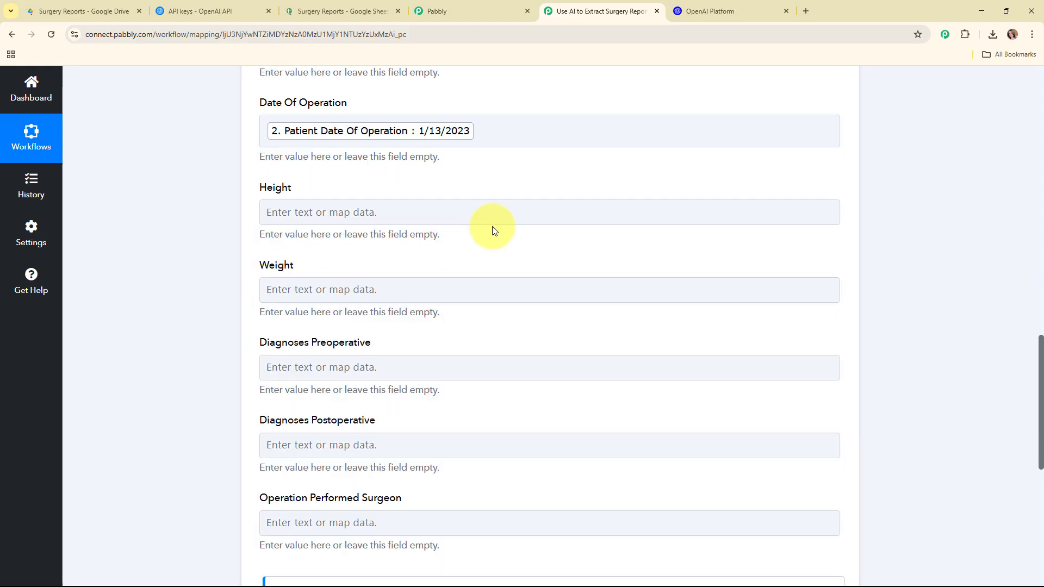
- Map the Height and Weight fields to the OpenAI step's Patient Height and Patient Weight values
scroll(424, 163, down, 3)
scroll(361, 100, up, 2)
click(348, 157)
click(350, 302)
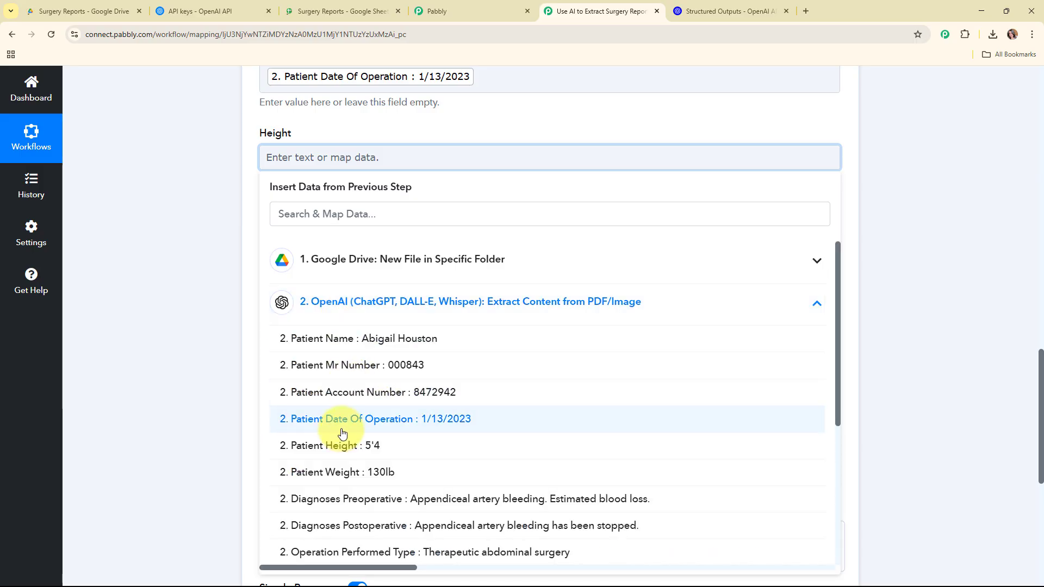
click(342, 445)
click(380, 139)
click(380, 296)
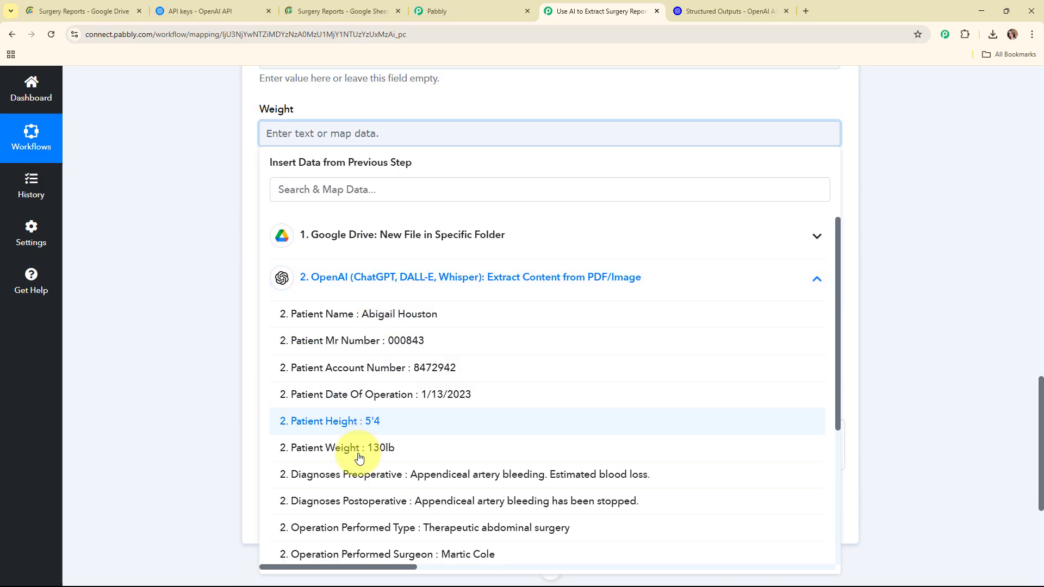
click(358, 457)
- Map the Diagnoses Preoperative and Diagnoses Postoperative fields to the matching values from the OpenAI step
click(381, 212)
click(415, 252)
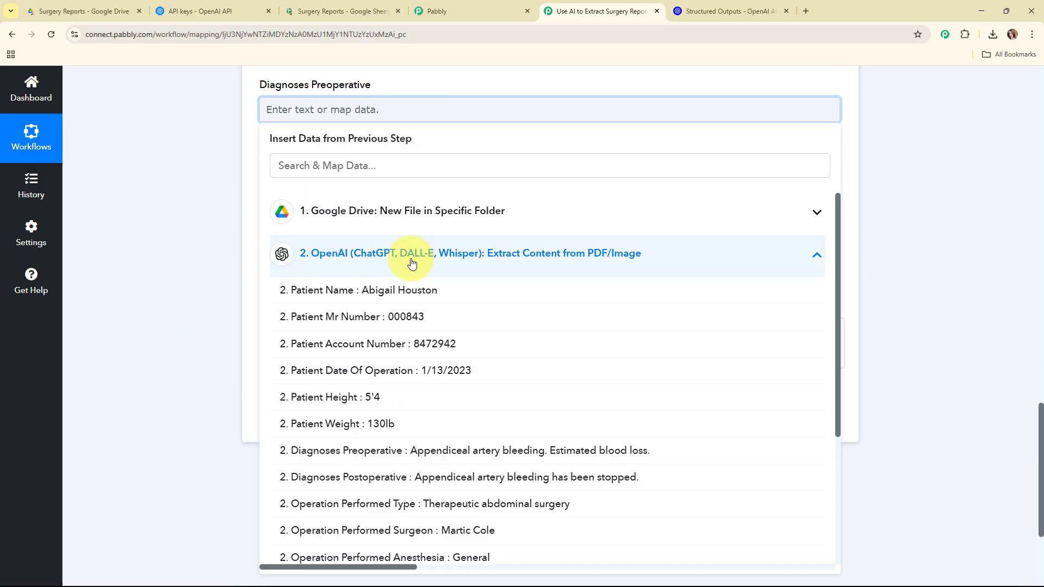
click(440, 461)
click(337, 194)
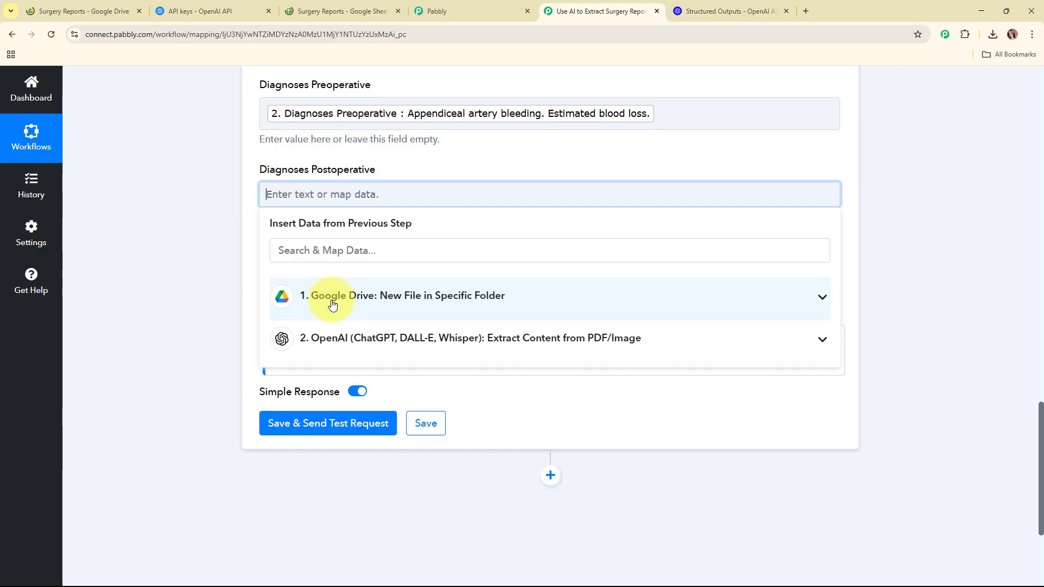
click(345, 338)
scroll(415, 526, down, 4)
click(419, 464)
- Map the Operation Performed Surgeon field to the OpenAI step's Operation Performed Surgeon value
click(489, 170)
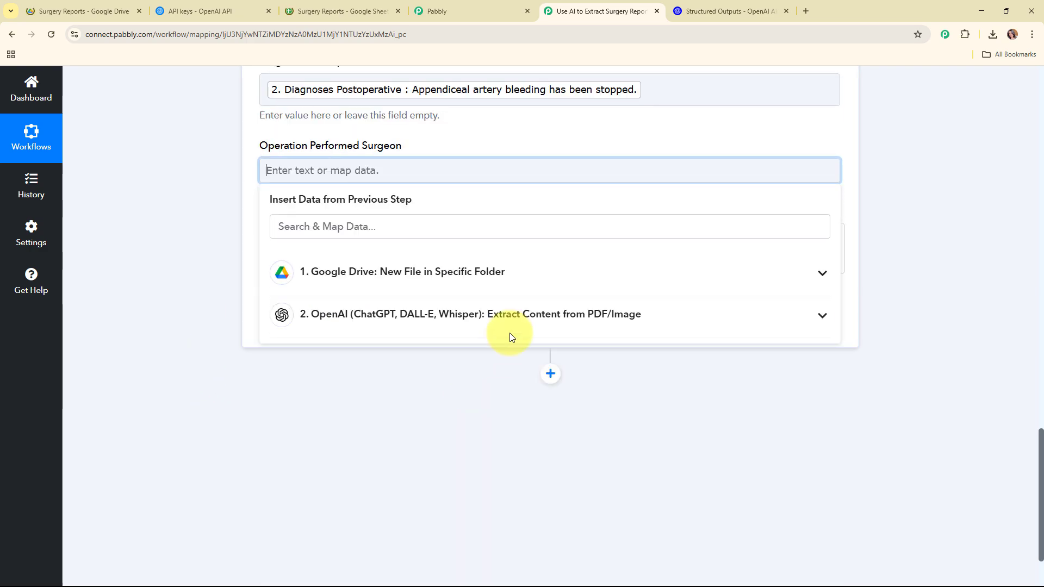
click(492, 318)
scroll(459, 457, down, 5)
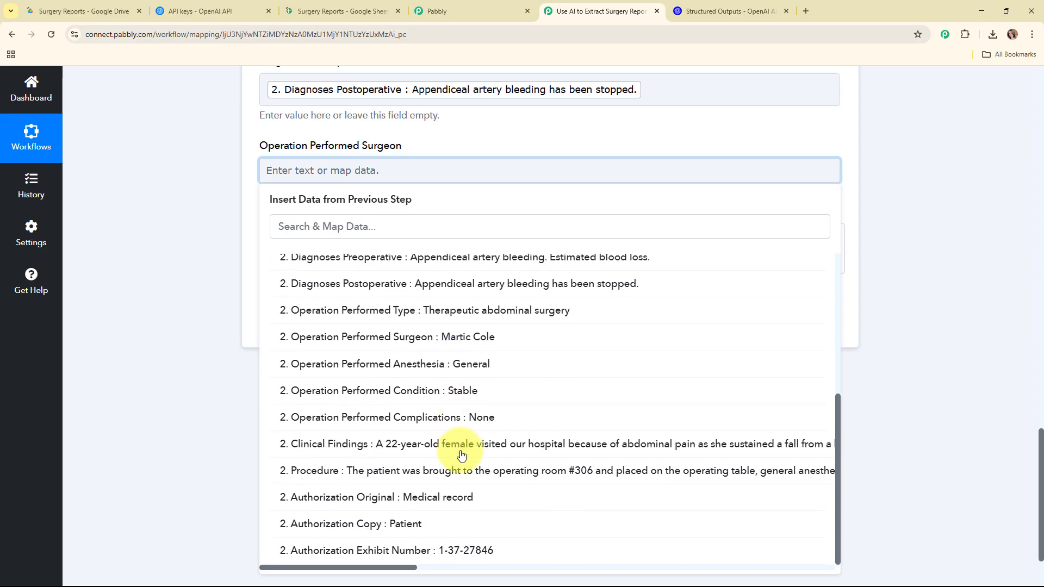
click(445, 337)
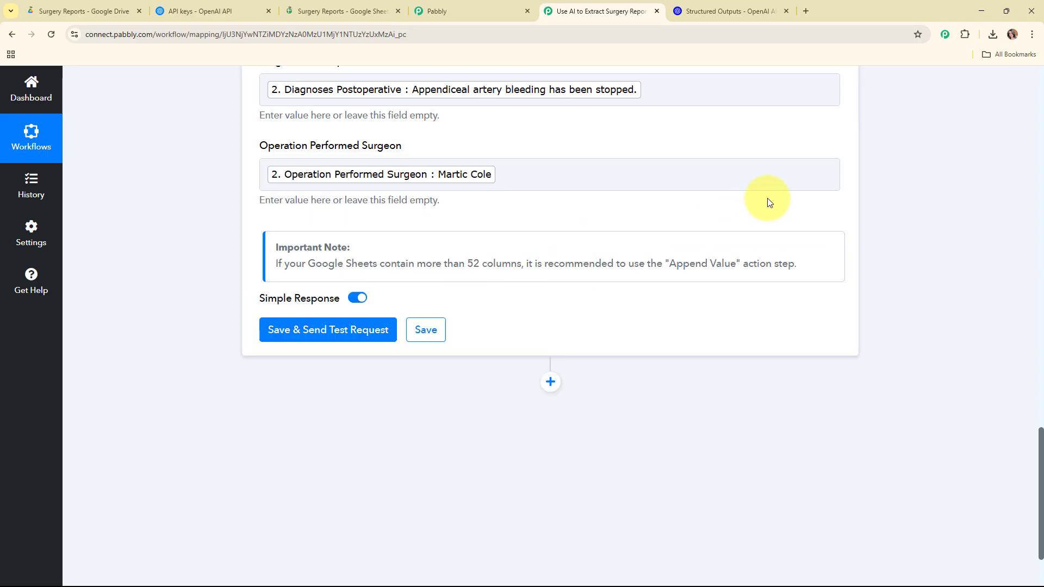
- Save the Google Sheets Add New Row action with a test request, and collapse the step
scroll(768, 198, up, 2)
scroll(766, 199, up, 2)
scroll(764, 196, down, 5)
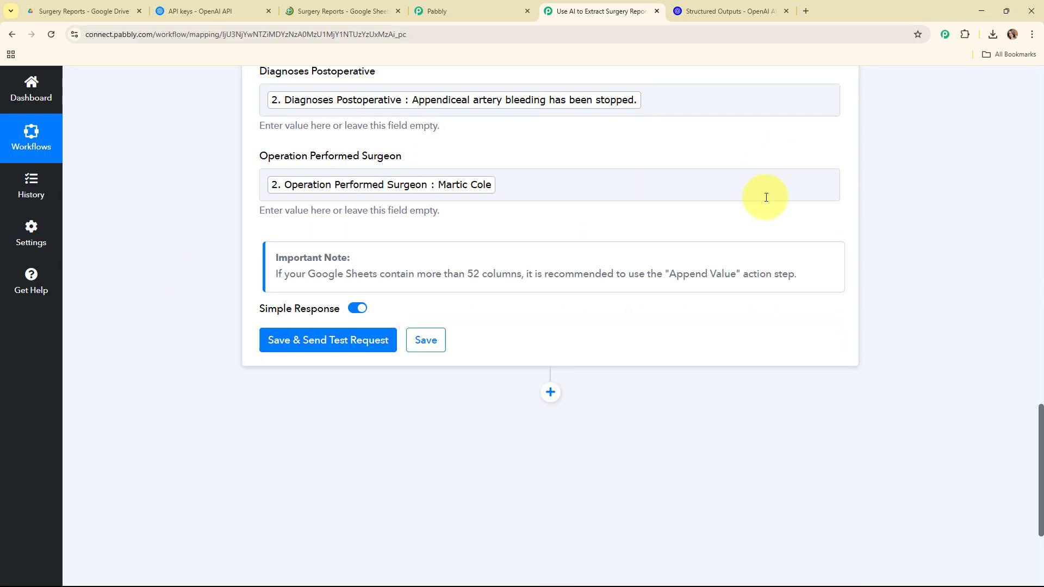
click(280, 292)
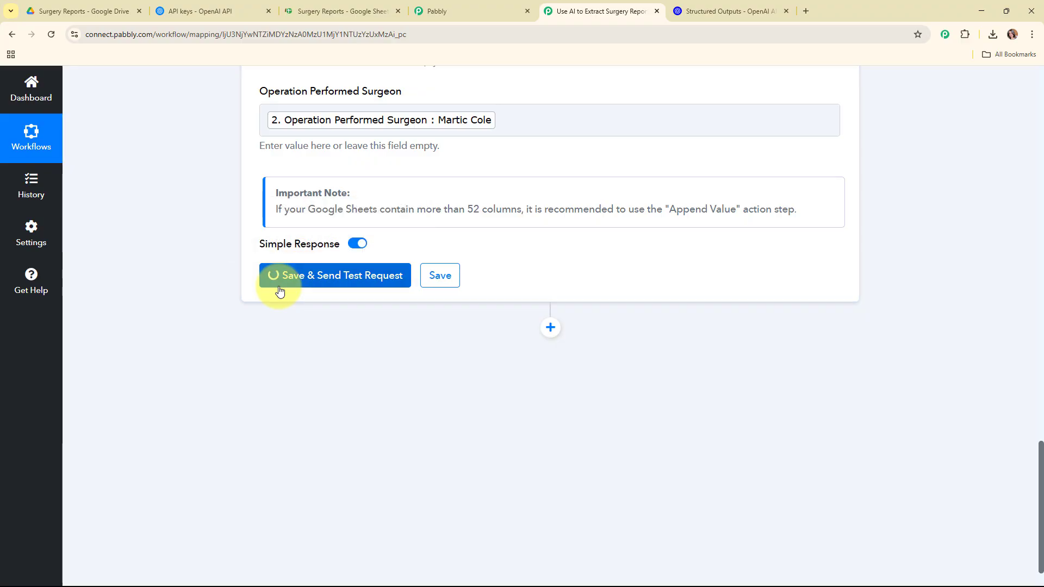
scroll(879, 275, down, 2)
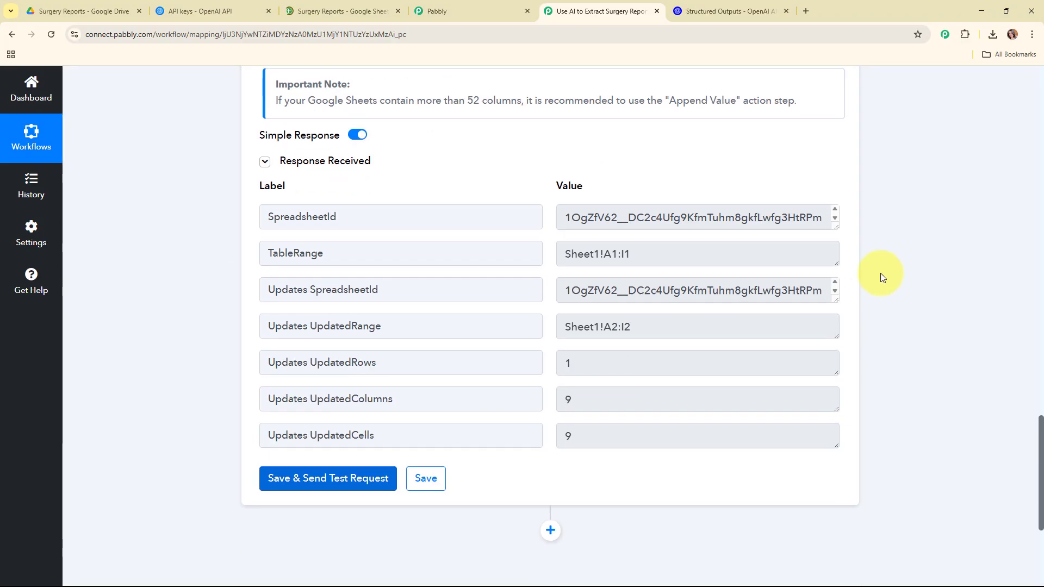
scroll(879, 273, up, 18)
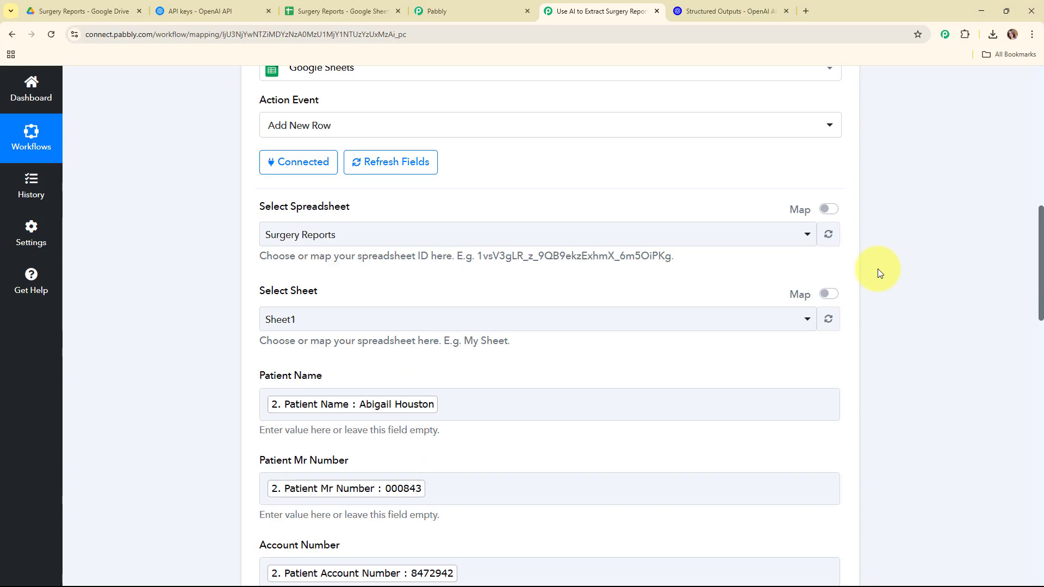
scroll(870, 266, up, 3)
click(835, 170)
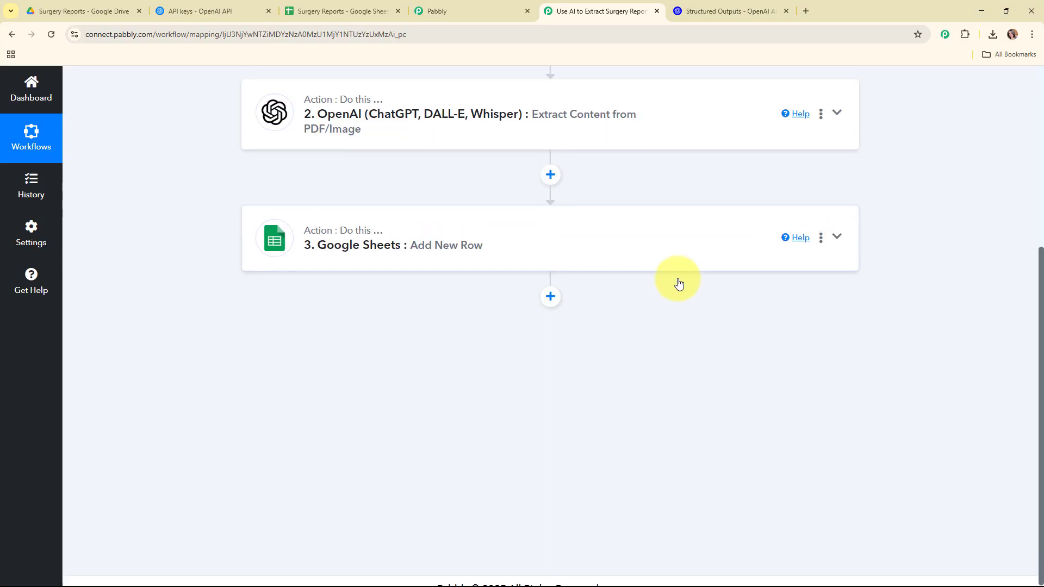
scroll(679, 284, up, 5)
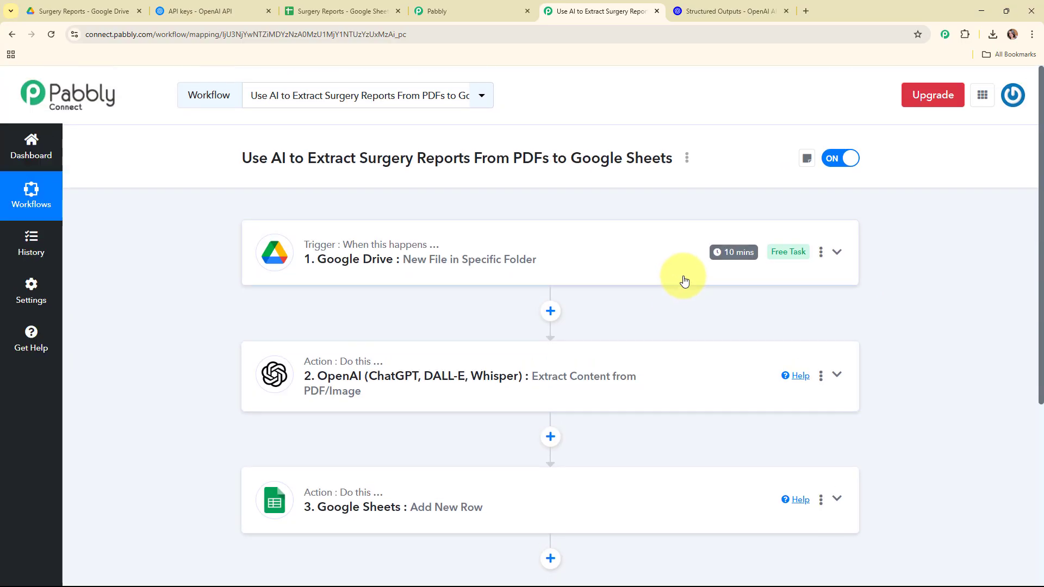
- Check the Surgery Reports spreadsheet in Google Sheets for the row added by the test request, and return to the workflow
key(ctrl+3)
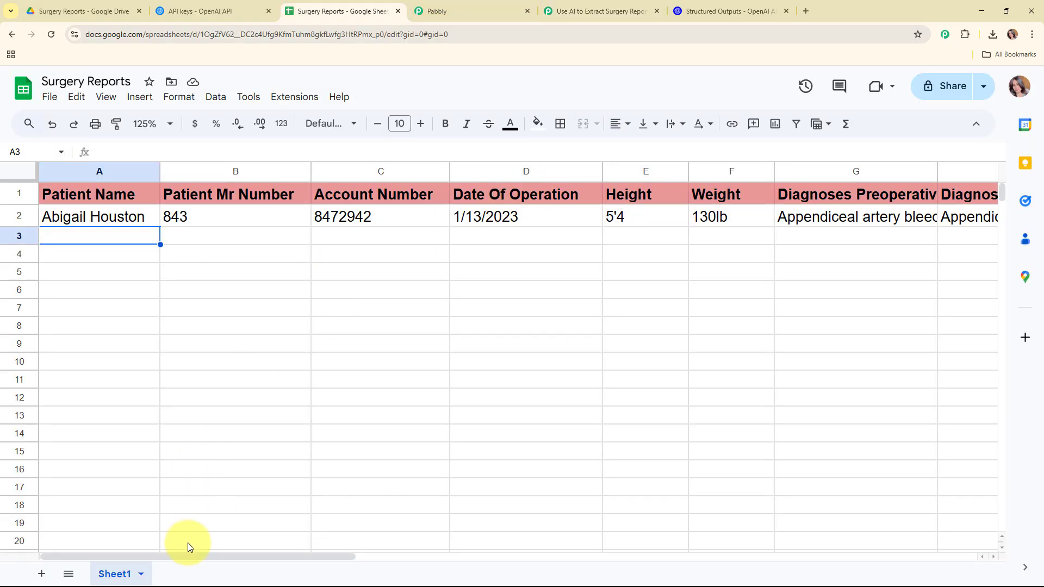
drag(173, 559, 1, 369)
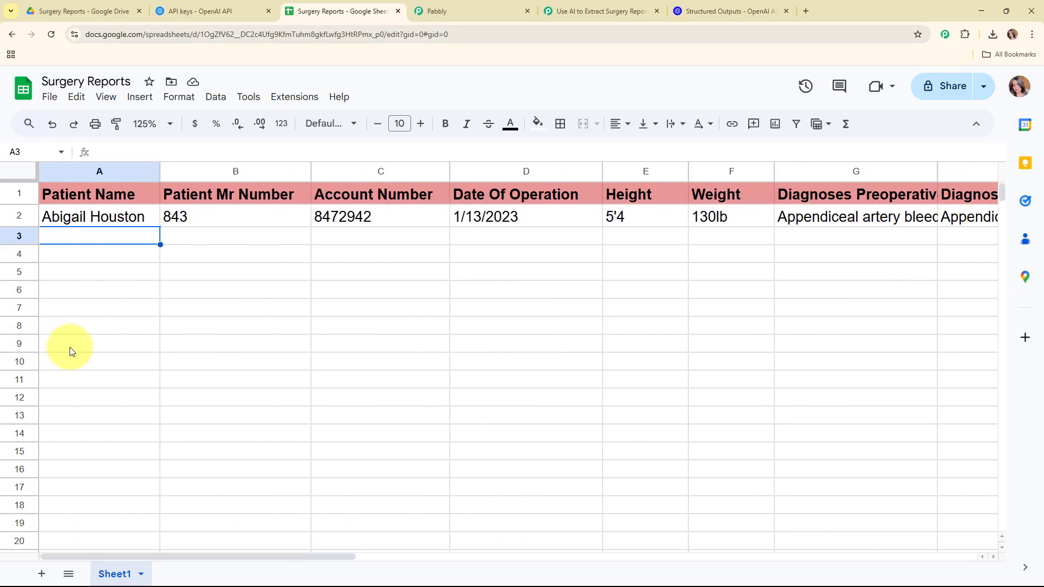
click(618, 4)
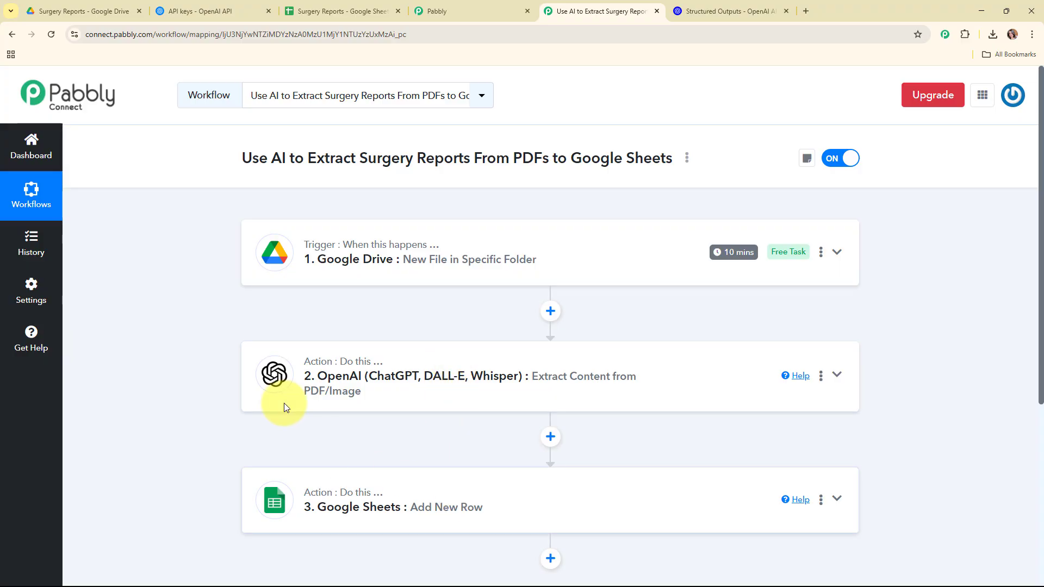
drag(238, 158, 693, 157)
click(705, 194)
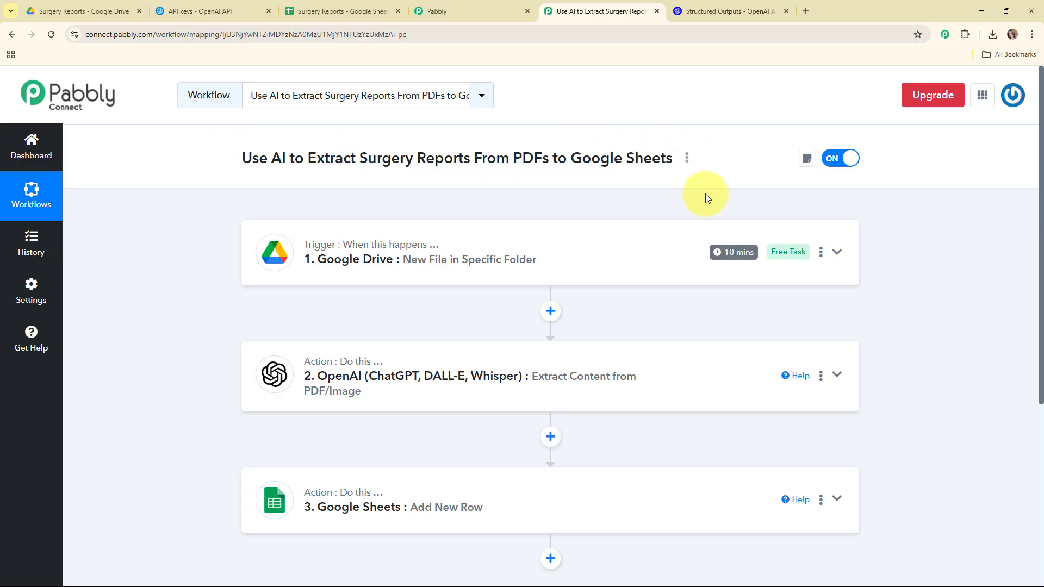